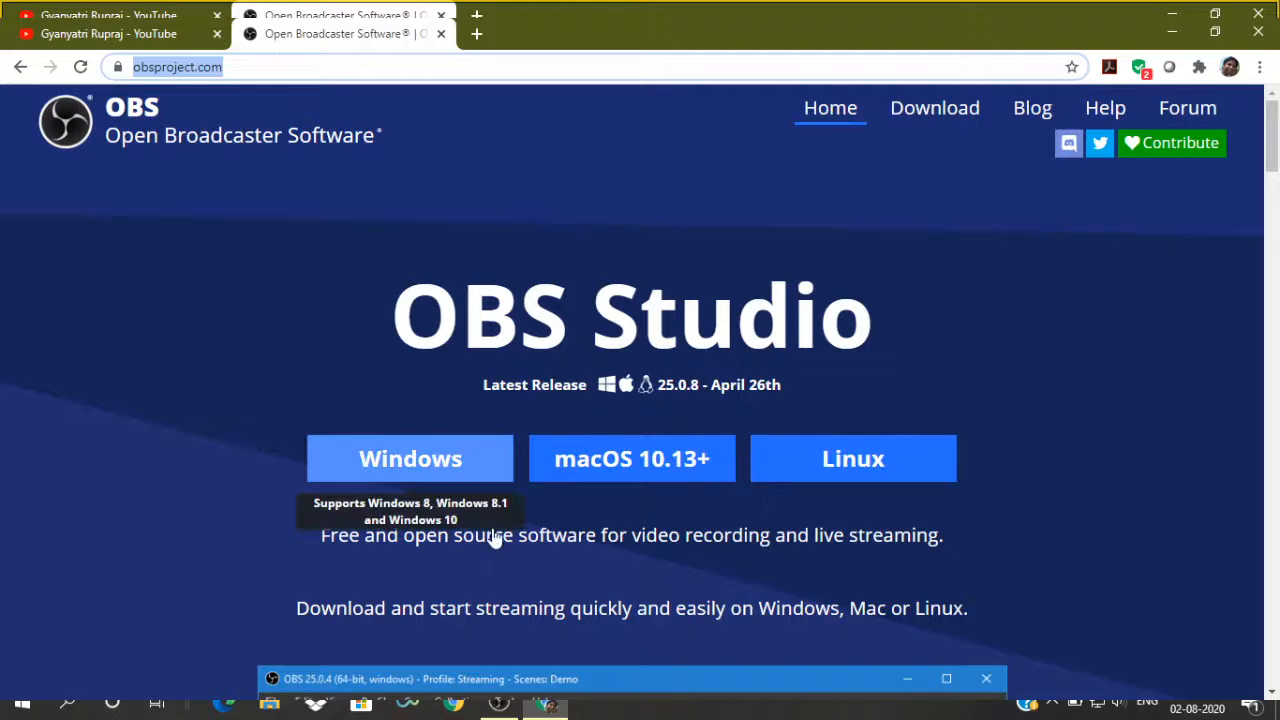
- Download the Windows installer of OBS Studio from obsproject.com, view the download's options, and minimize the browser
left_click(440, 470)
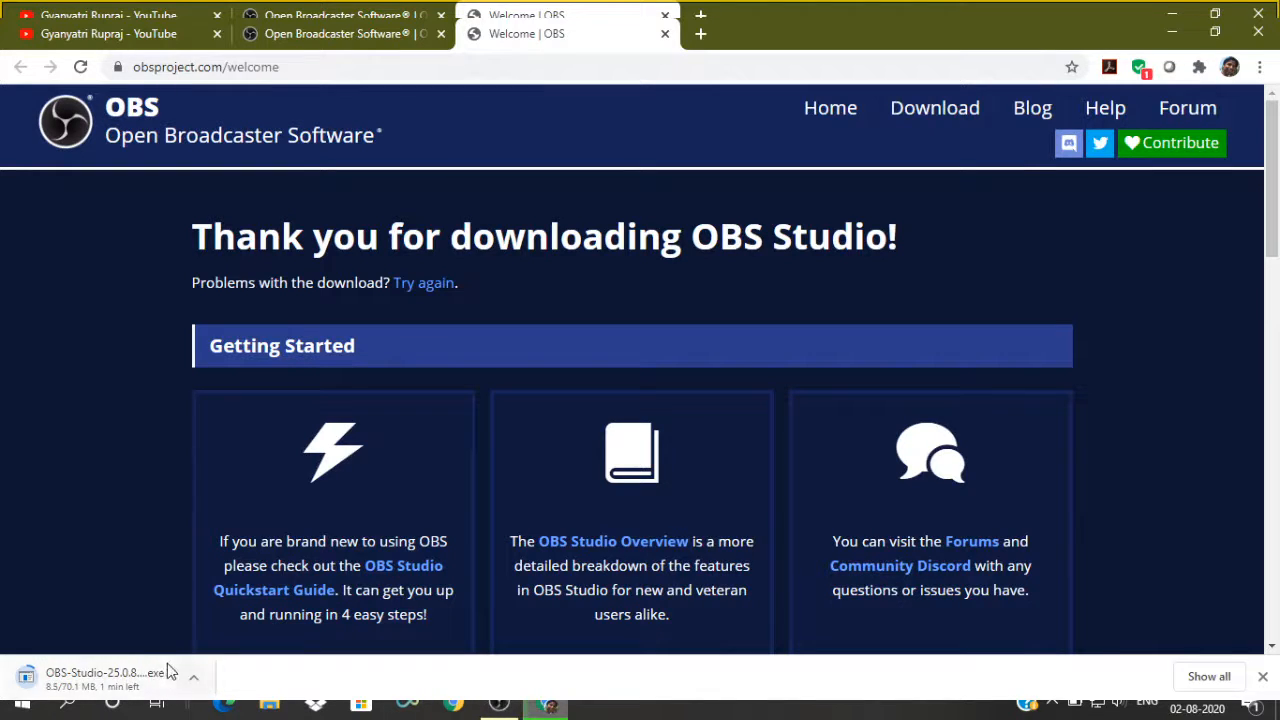
left_click(507, 710)
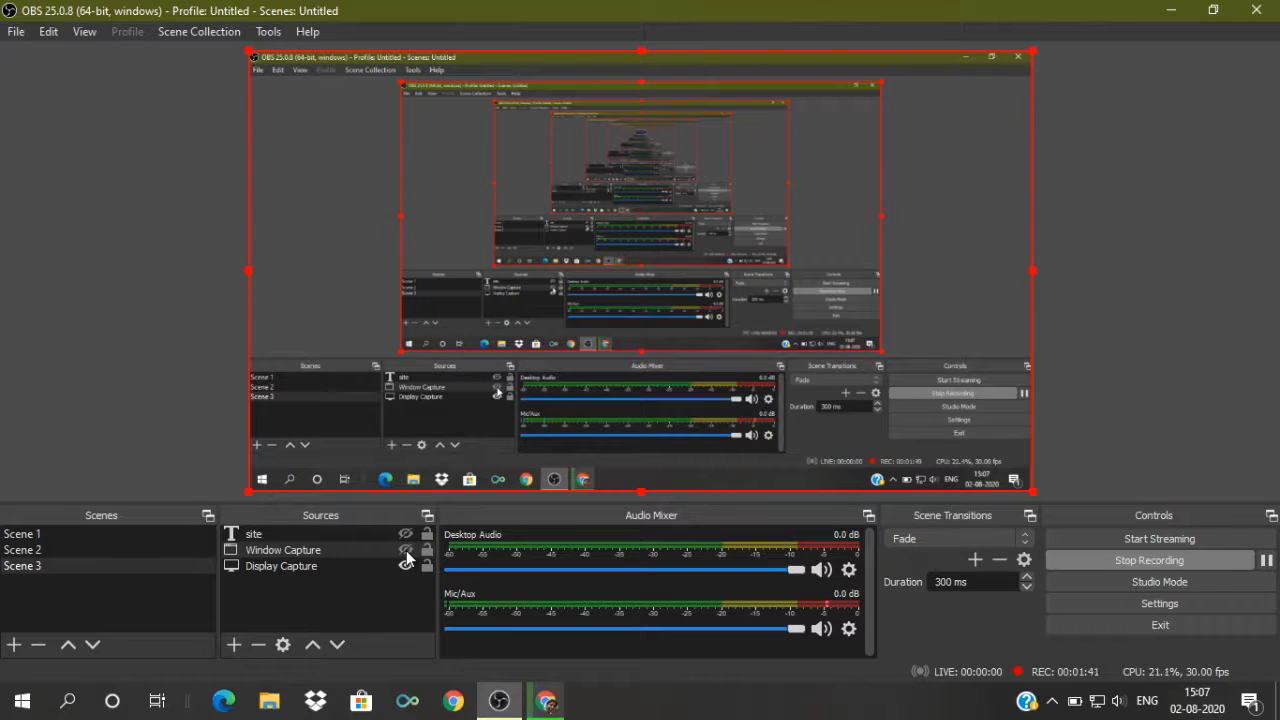
left_click(500, 708)
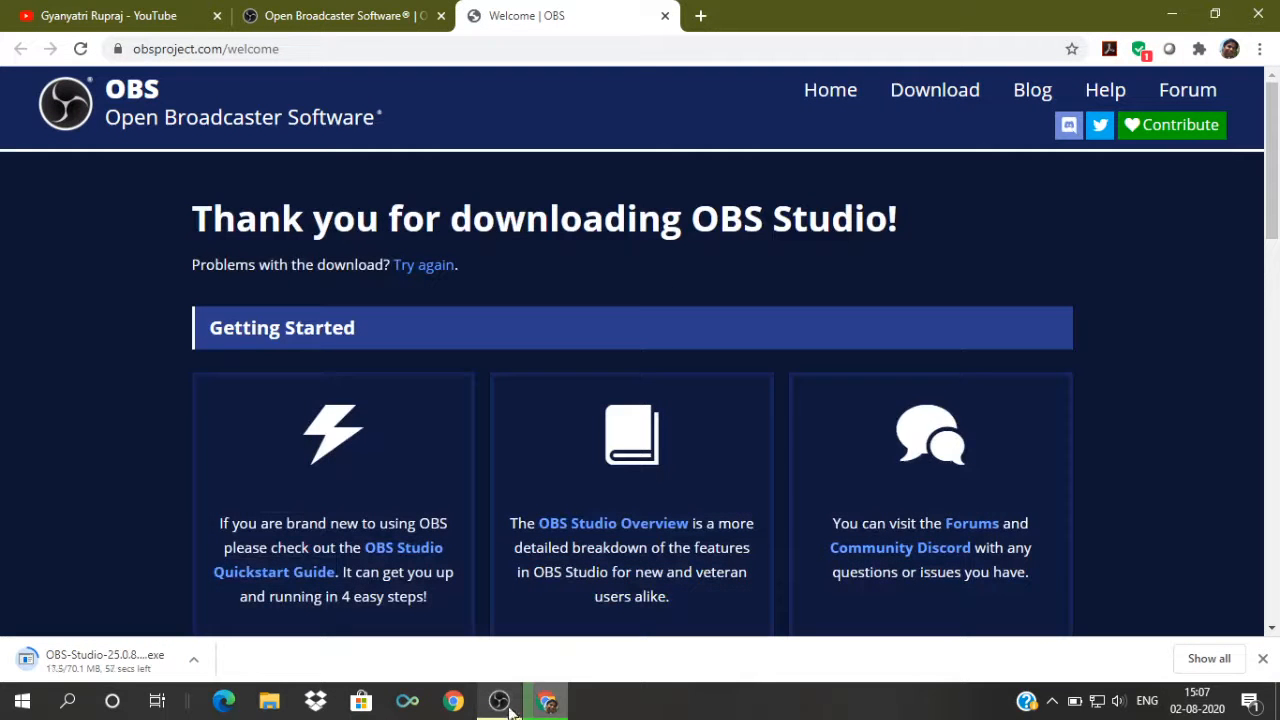
left_click(194, 659)
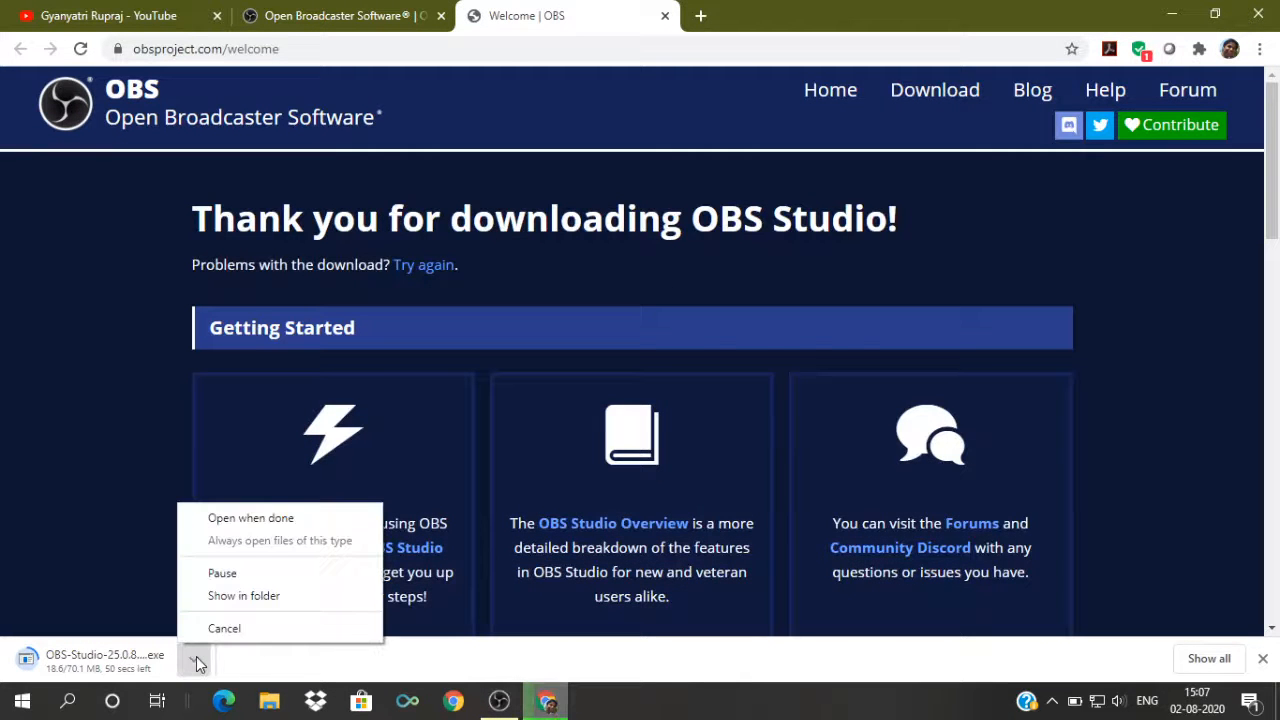
left_click(417, 626)
left_click(541, 712)
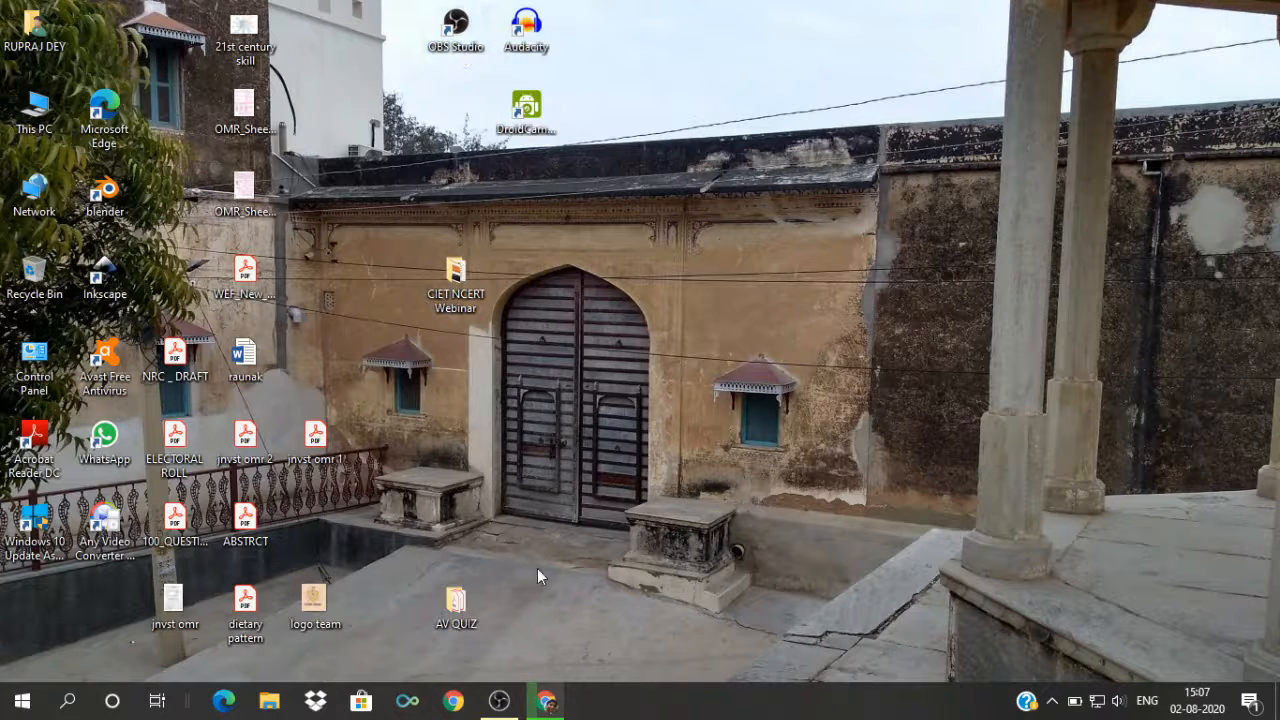
- Switch to OBS Studio and add a new scene named Scene 4
left_click(499, 700)
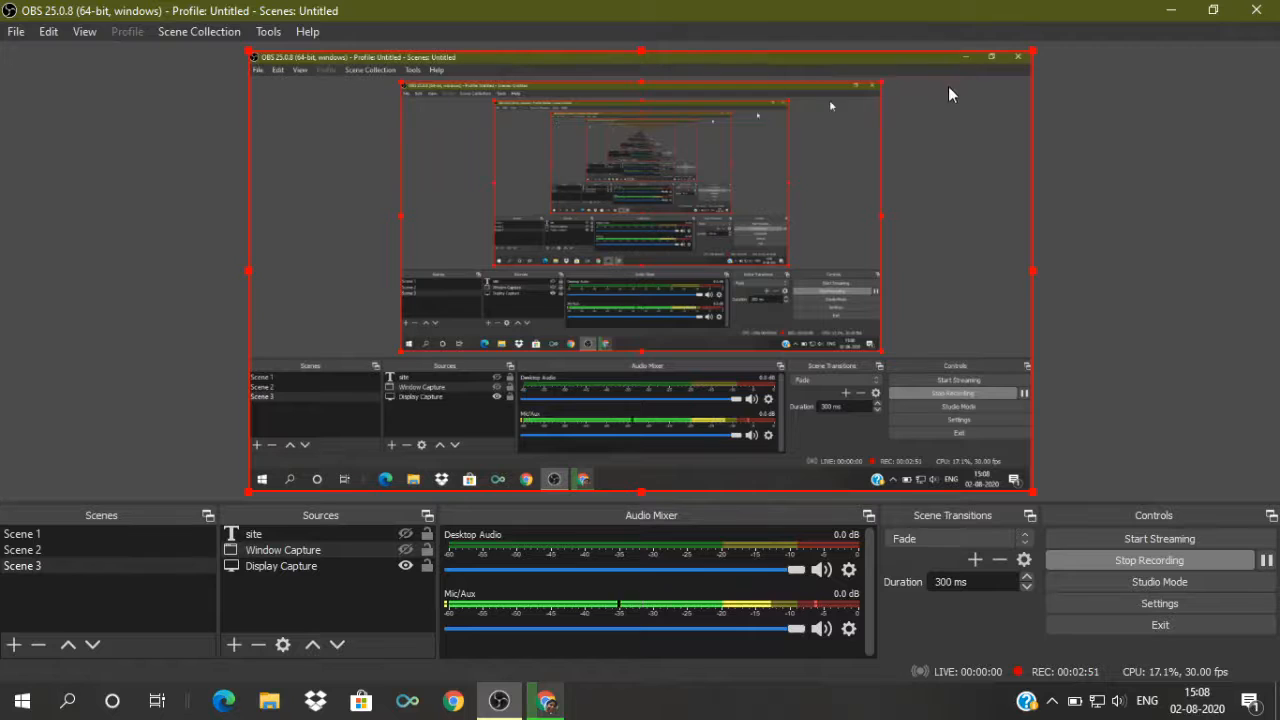
mouse_move(739, 284)
left_mouse_down()
mouse_move(578, 274)
mouse_move(846, 284)
mouse_move(713, 285)
mouse_move(742, 278)
left_mouse_up()
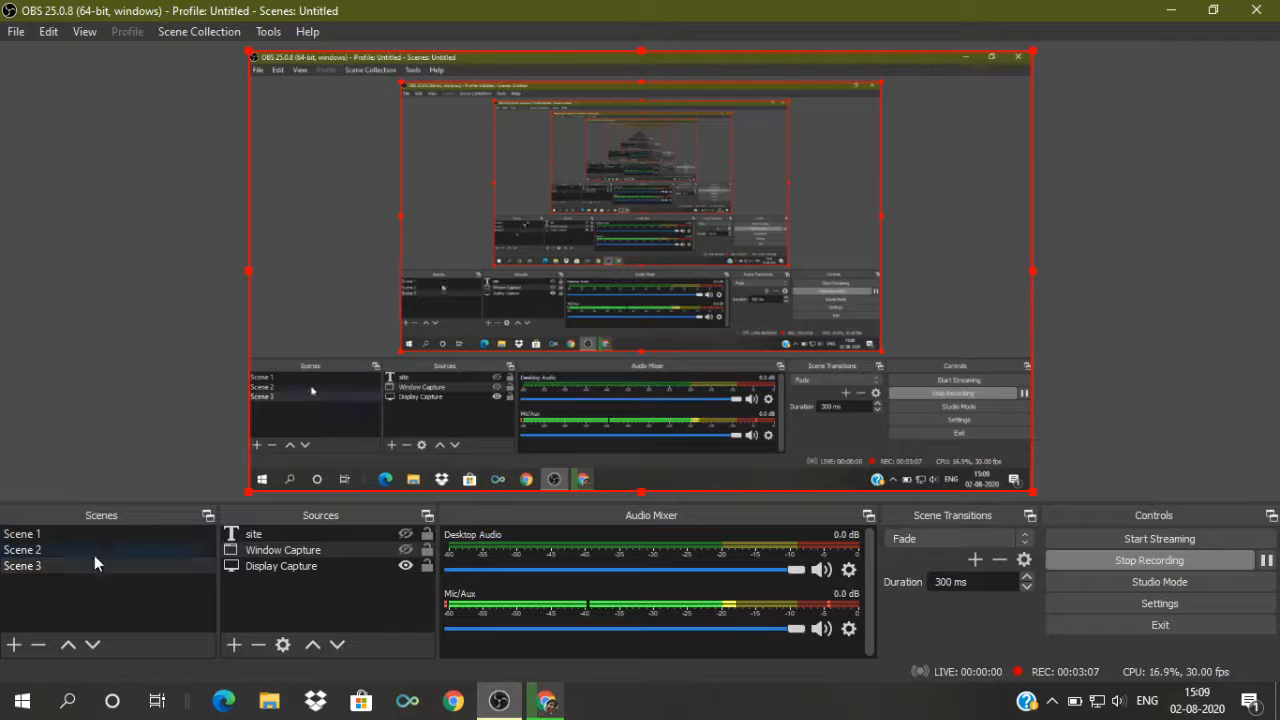
left_click(33, 550)
left_click(34, 566)
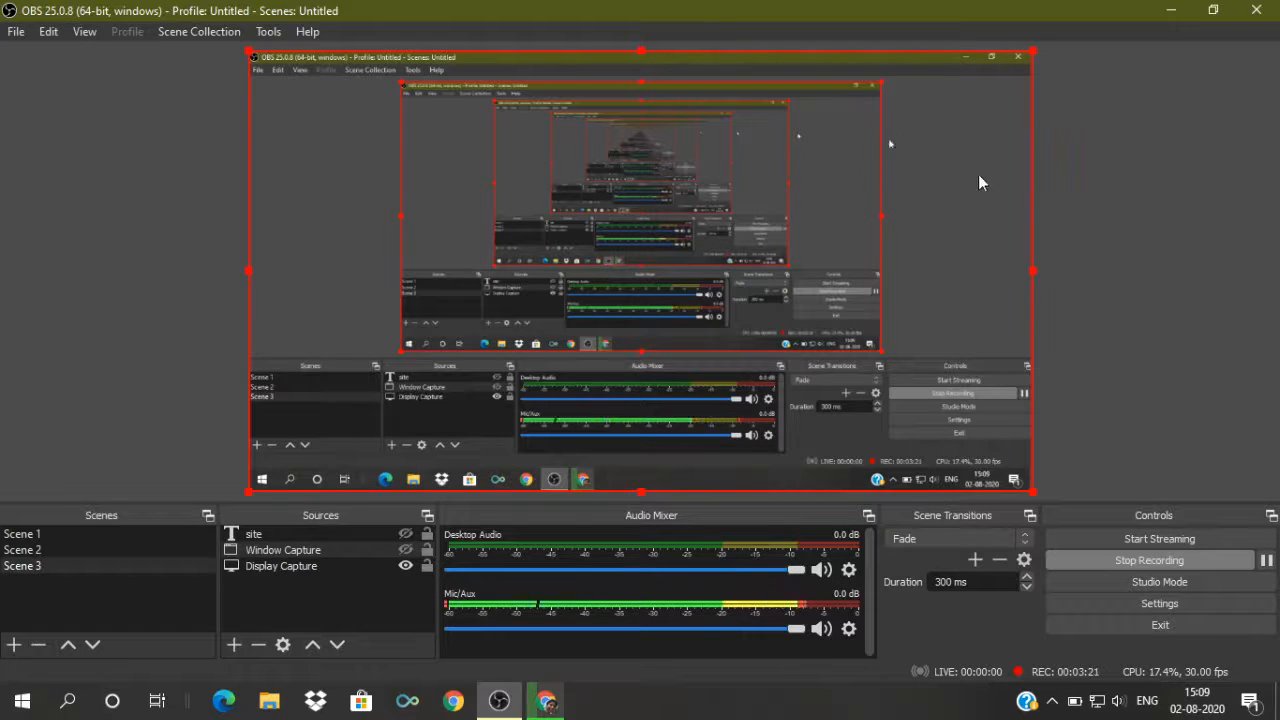
left_click(13, 646)
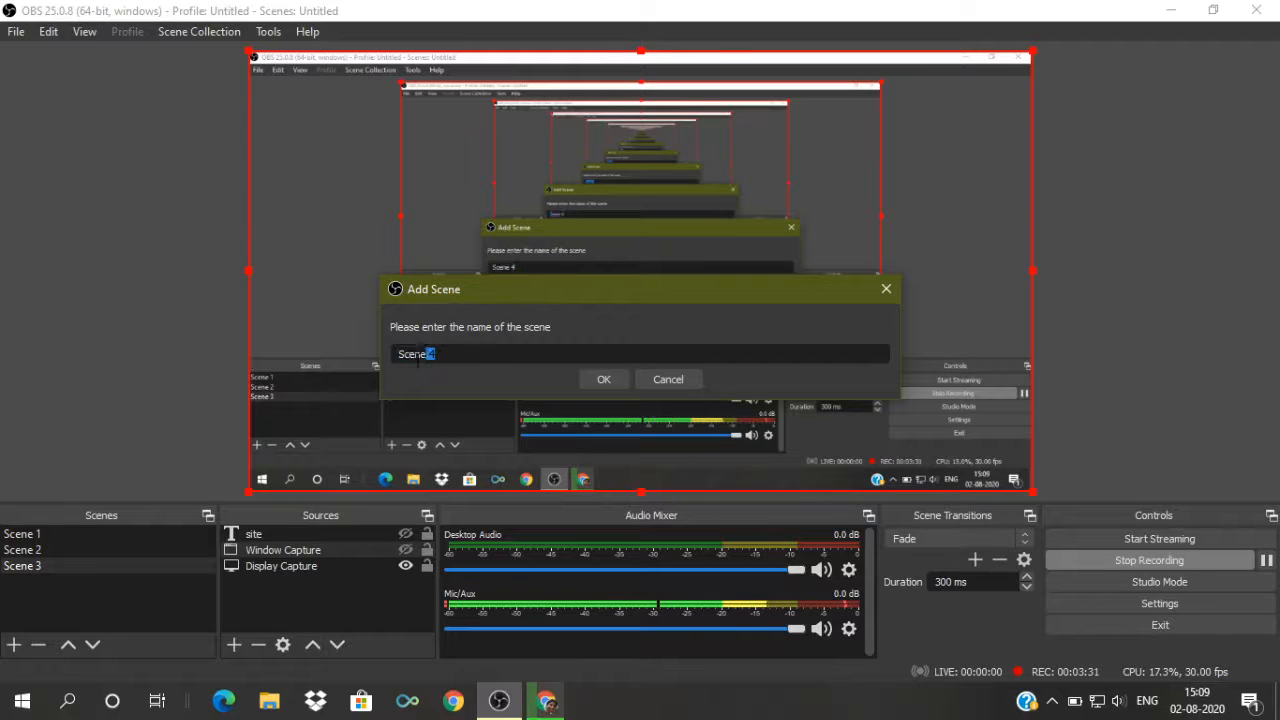
left_click(452, 360)
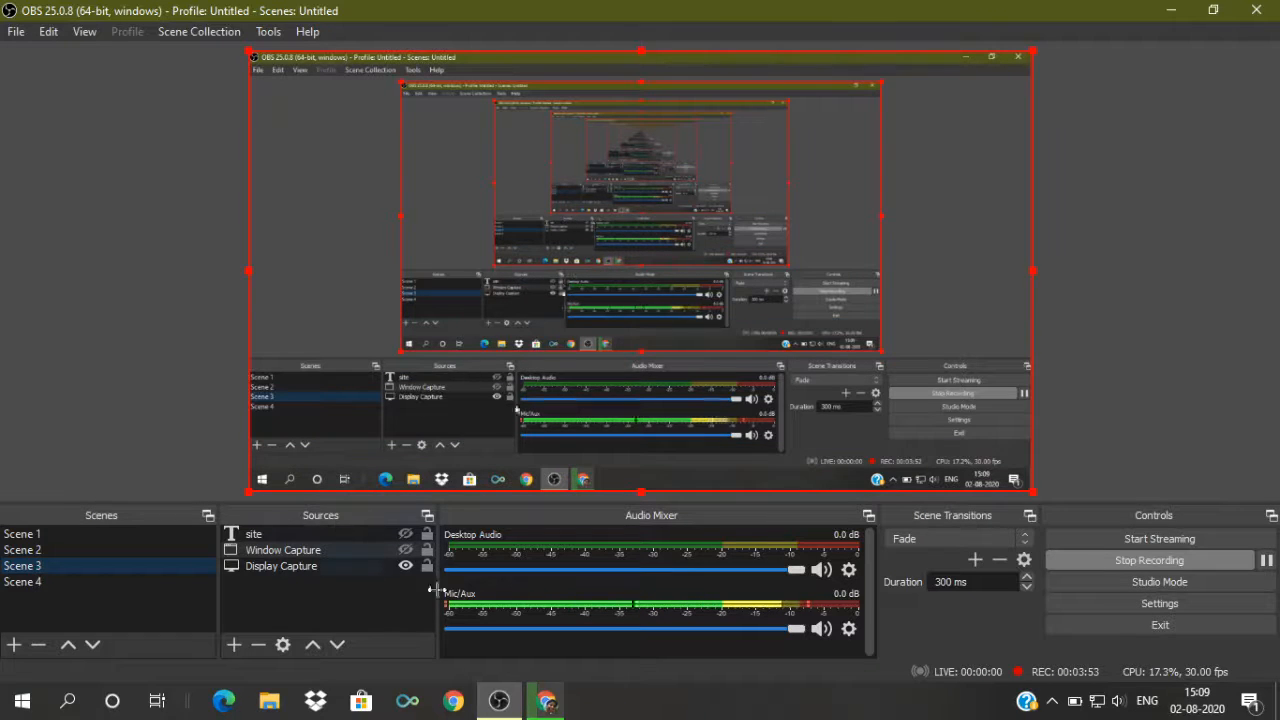
- Add the existing webcam source to Scene 3 as a Video Capture Device and shrink its picture slightly in the preview
left_click(233, 645)
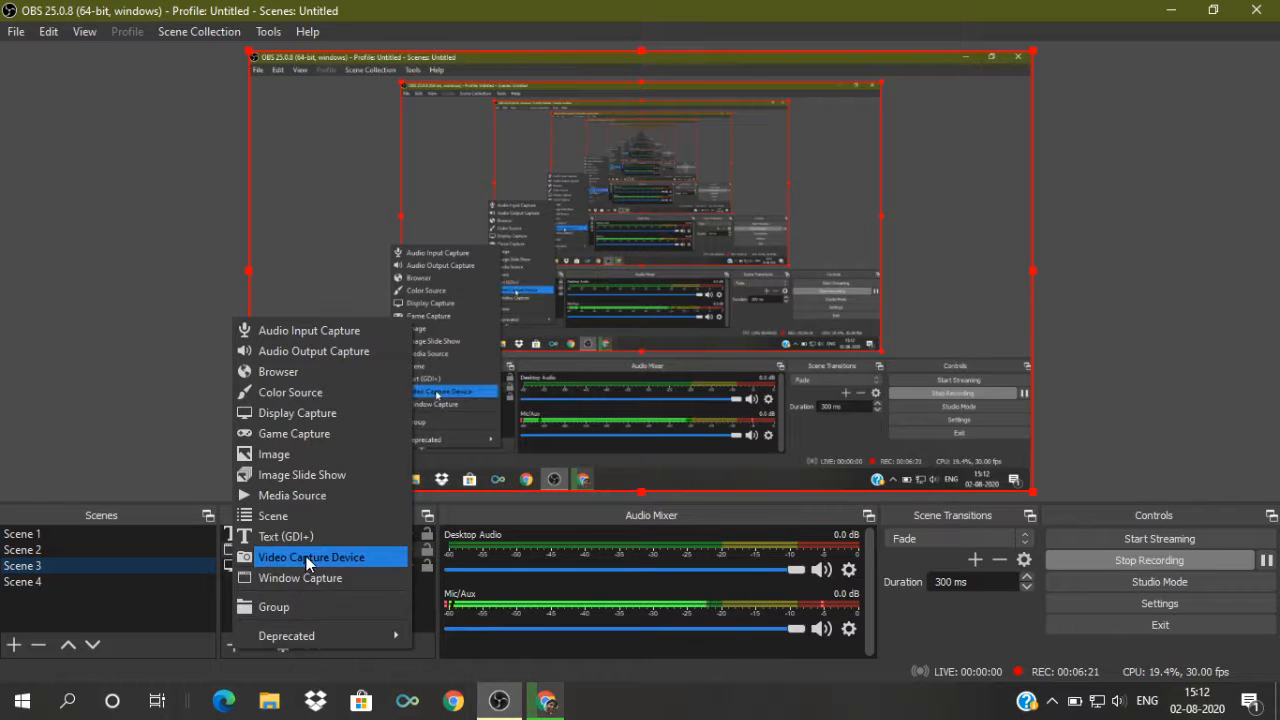
left_click(307, 557)
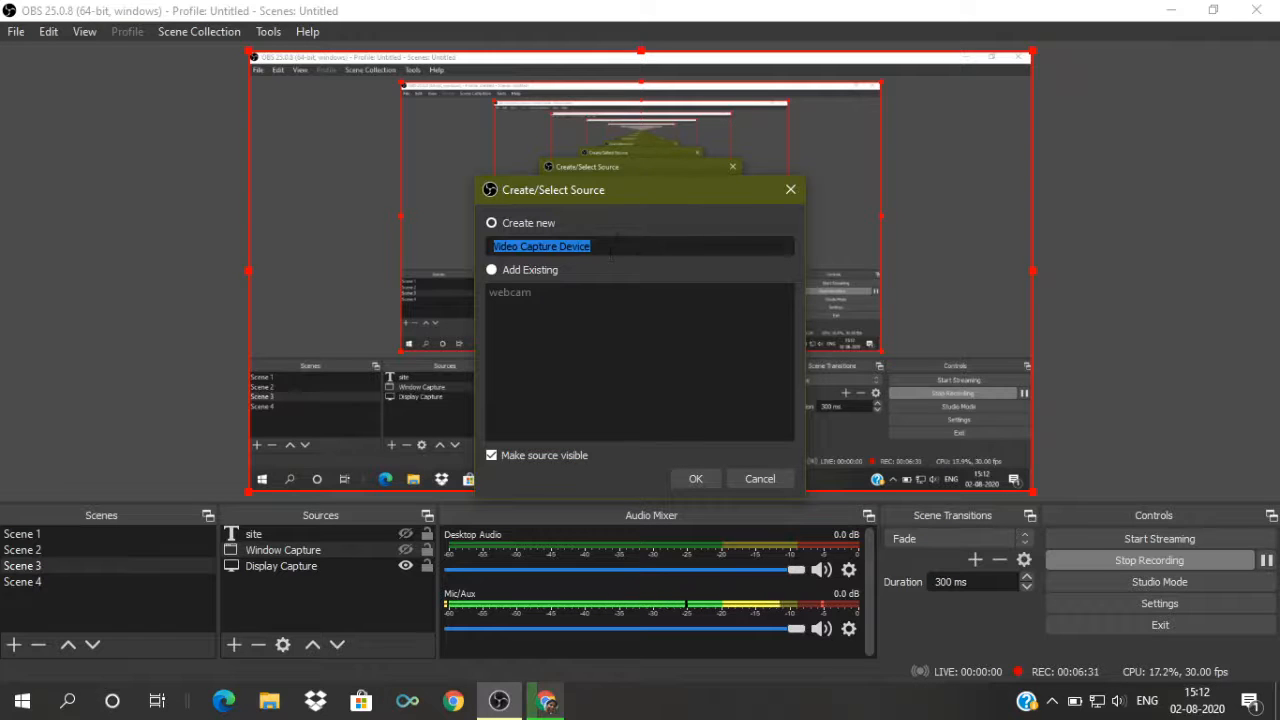
left_click_drag(595, 247, 493, 247)
left_click(497, 272)
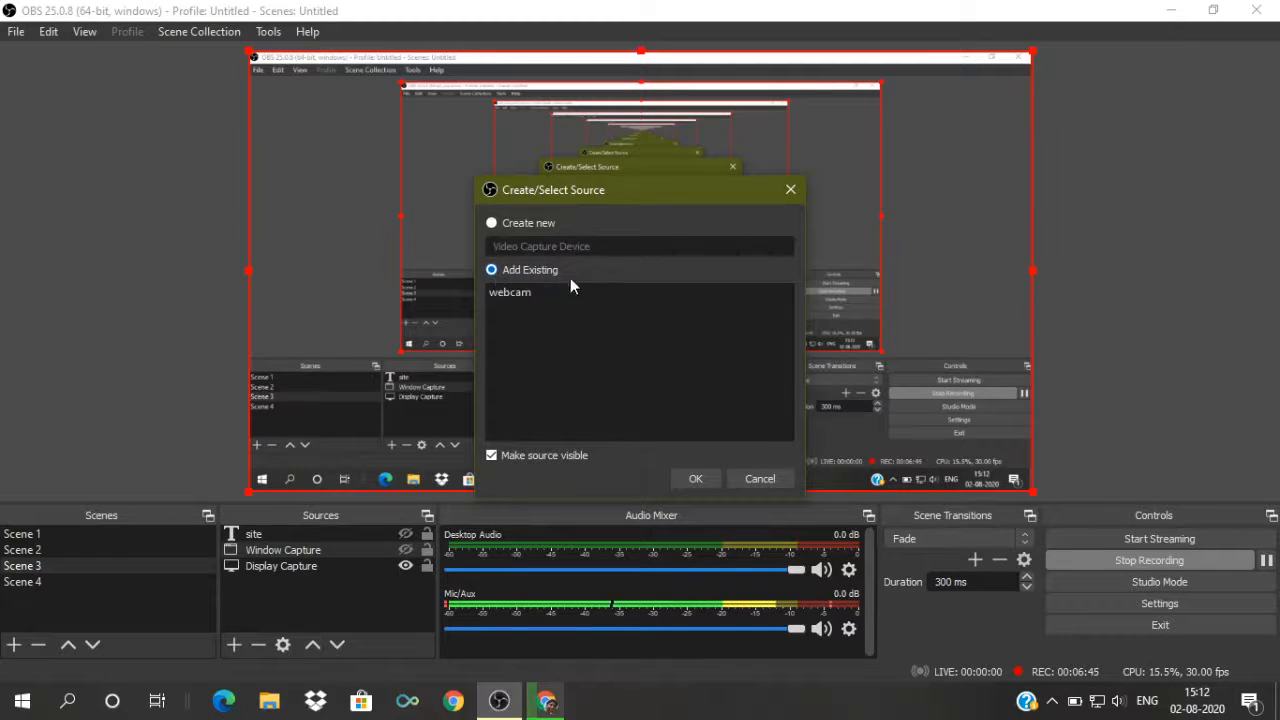
left_click(500, 296)
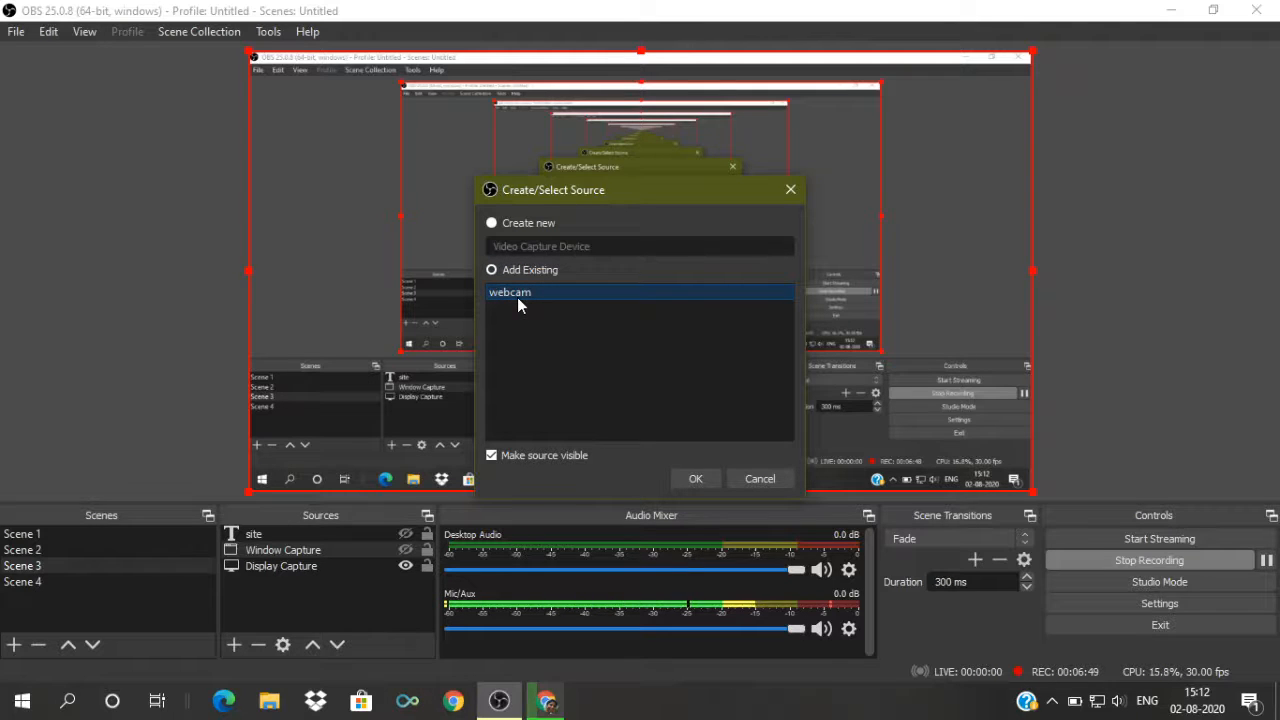
left_click(491, 271)
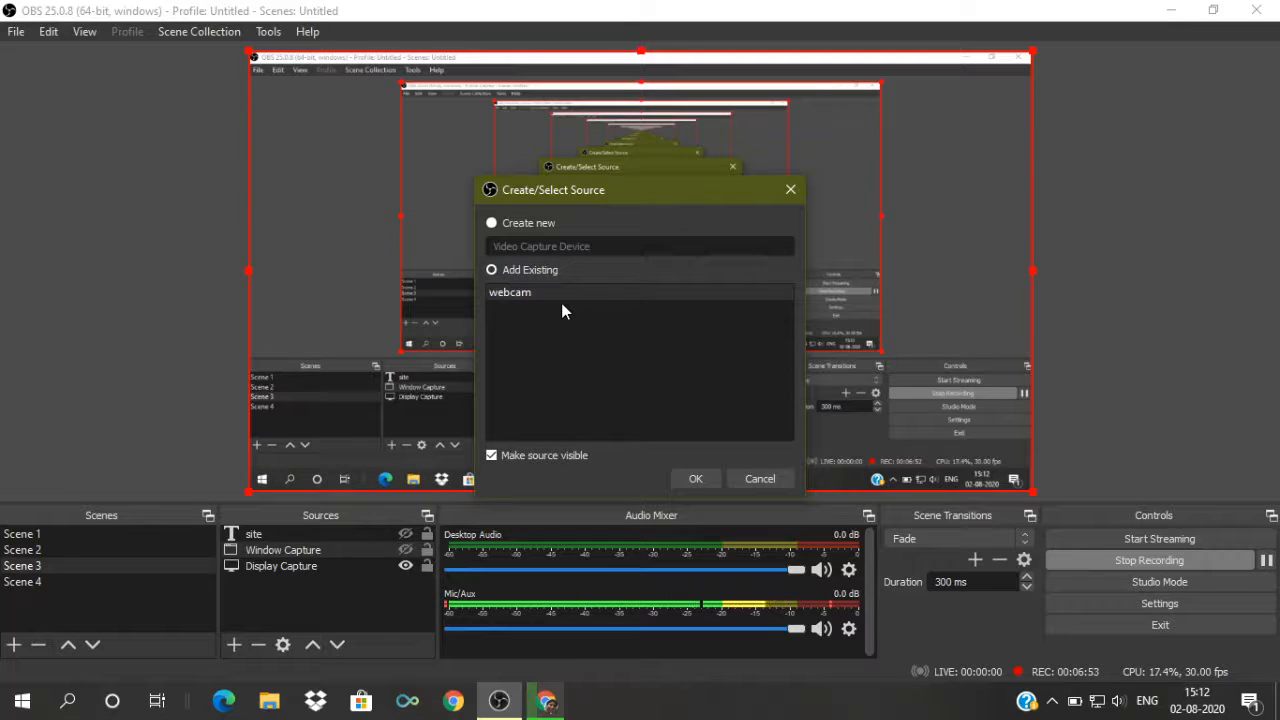
left_click(520, 293)
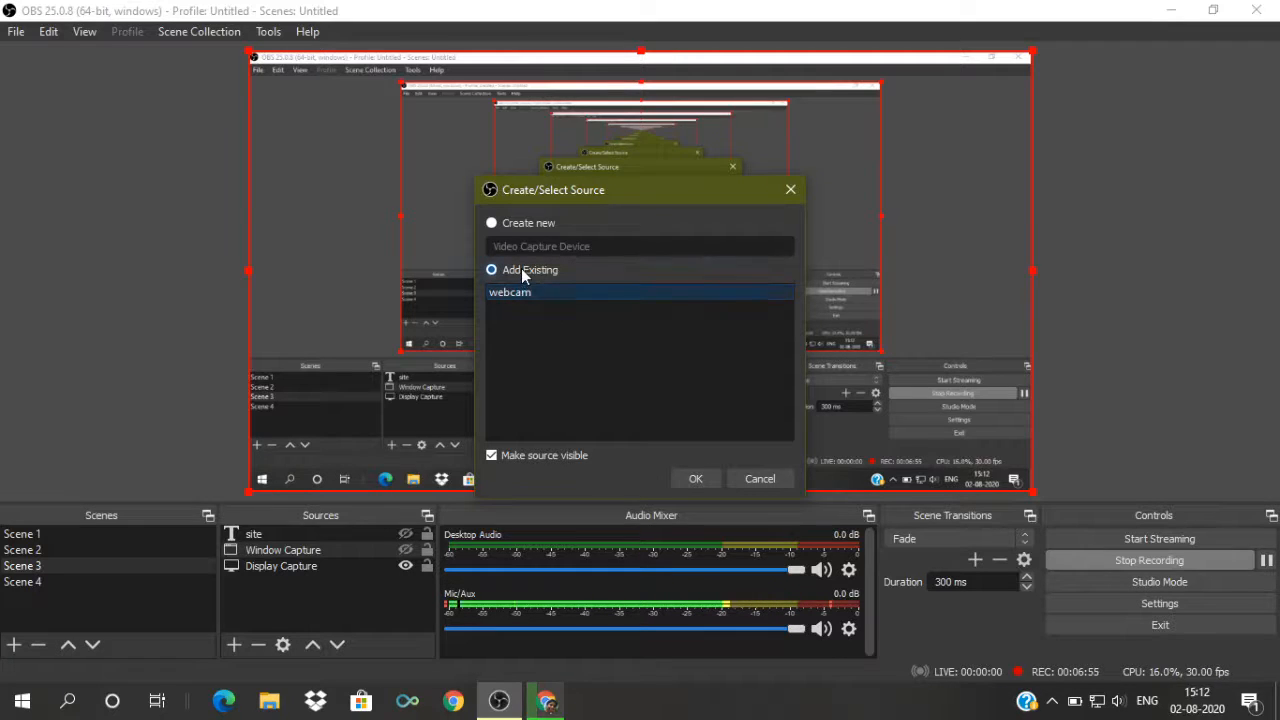
left_click(509, 294)
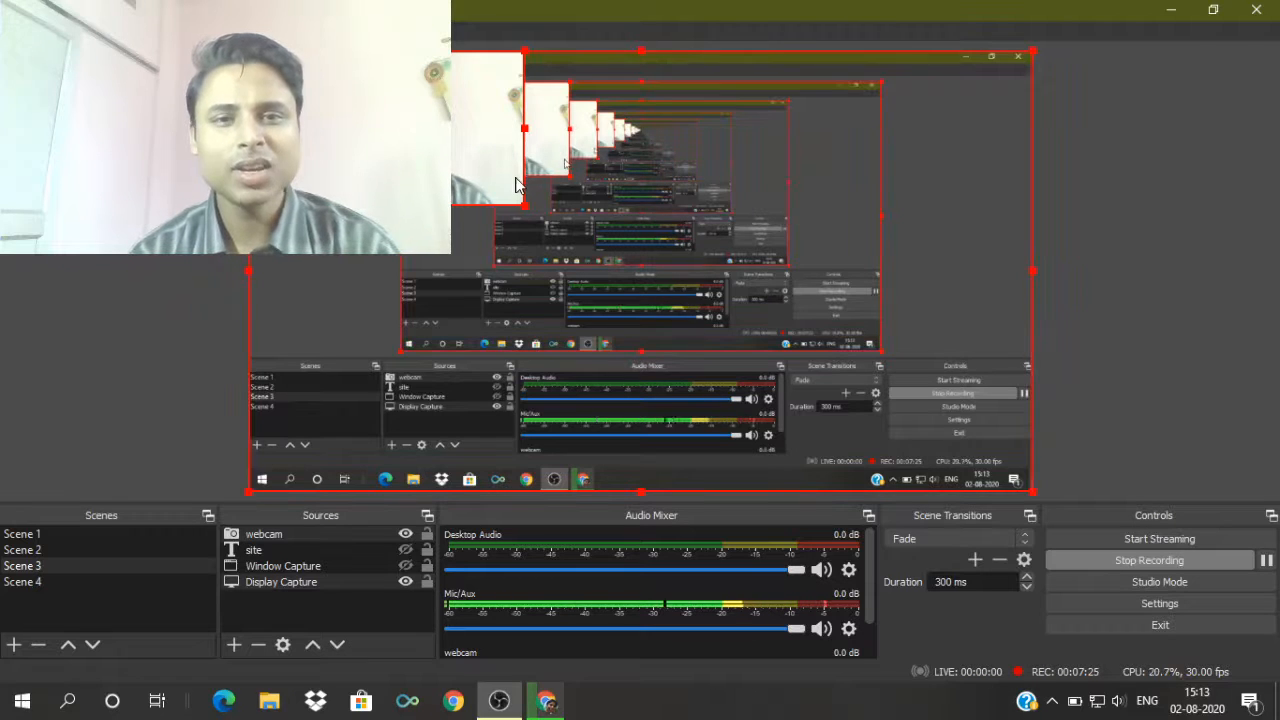
left_click_drag(524, 207, 505, 197)
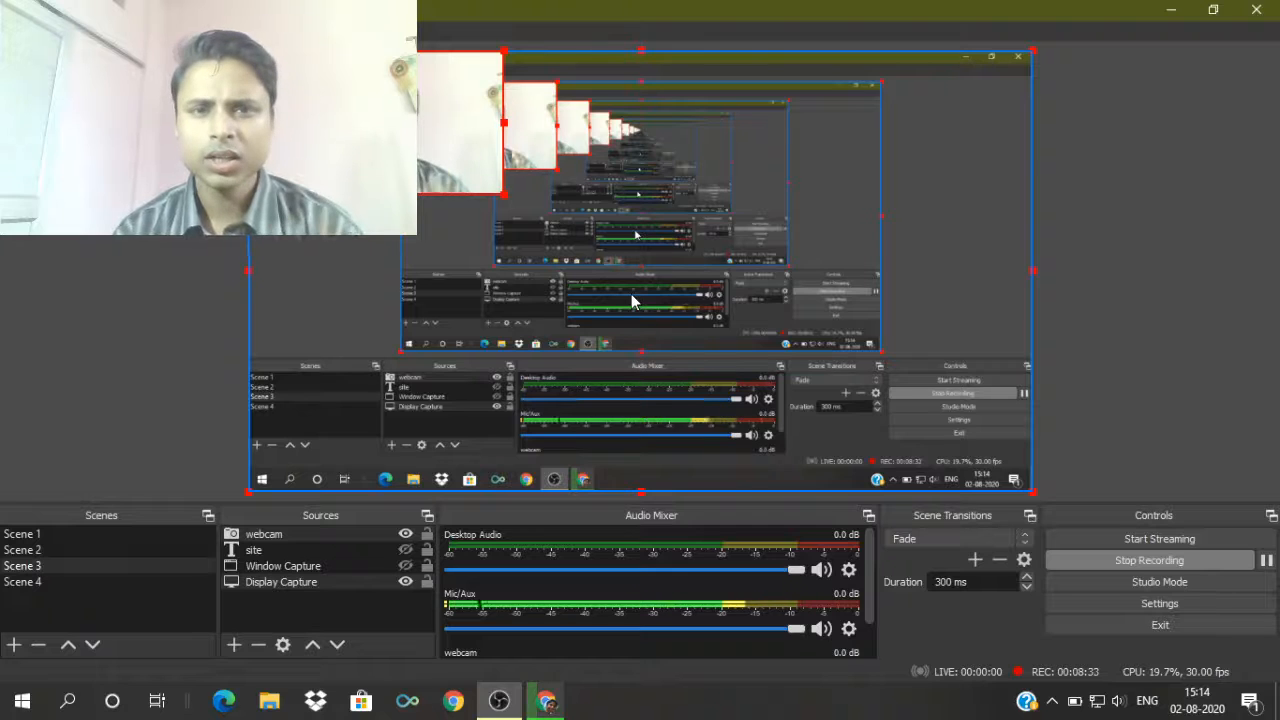
left_click(233, 645)
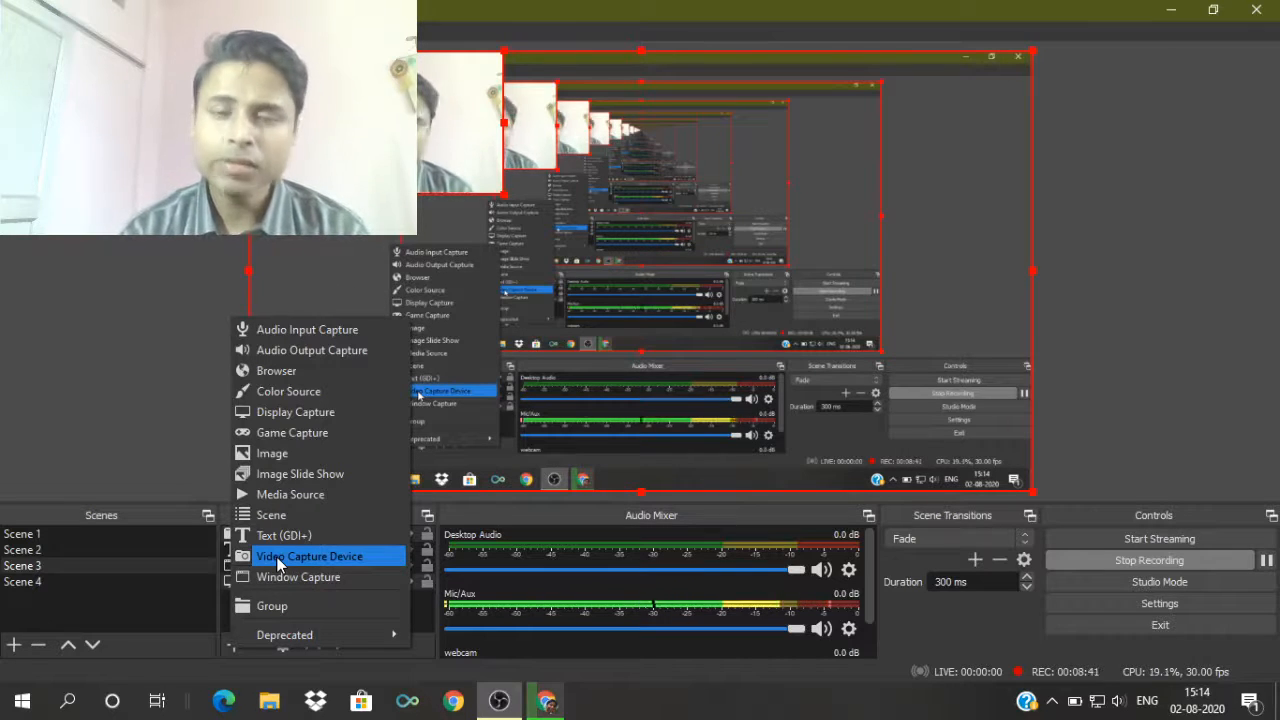
left_click(200, 465)
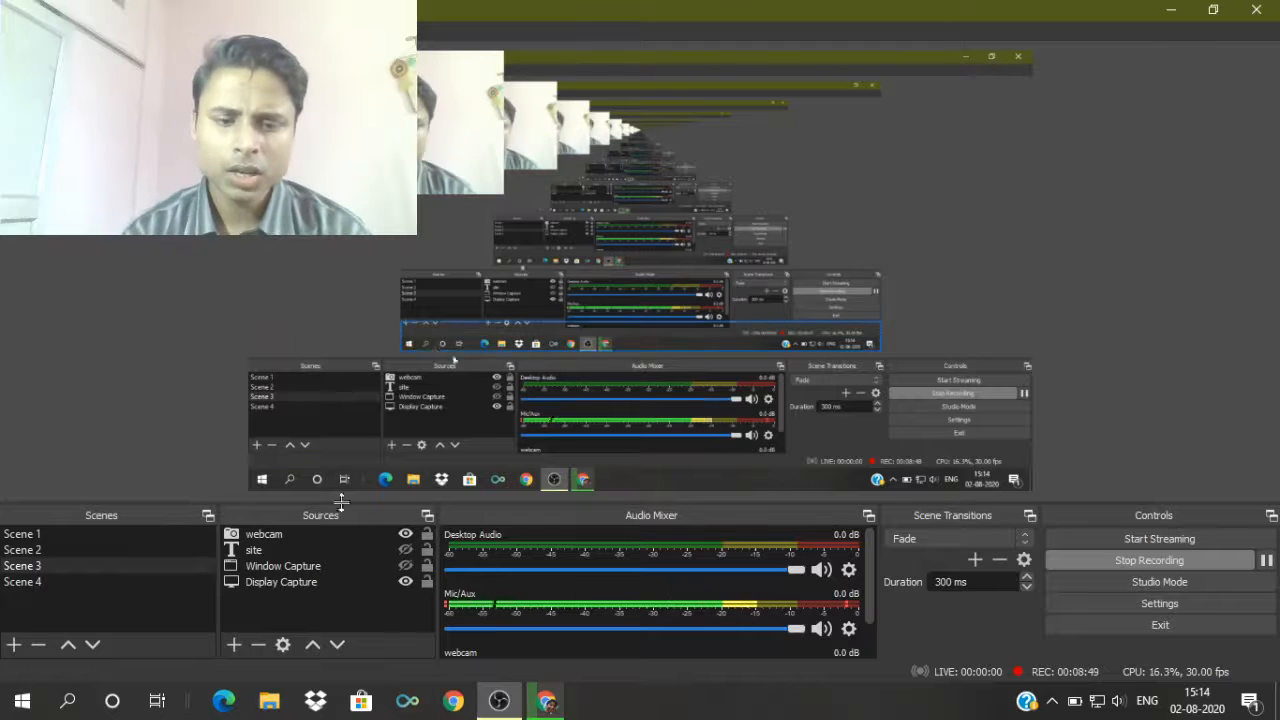
- Minimize OBS Studio and open the "ppt on OBS Studio" presentation from the CIET NCERT Webinar folder on the desktop
left_click(1170, 11)
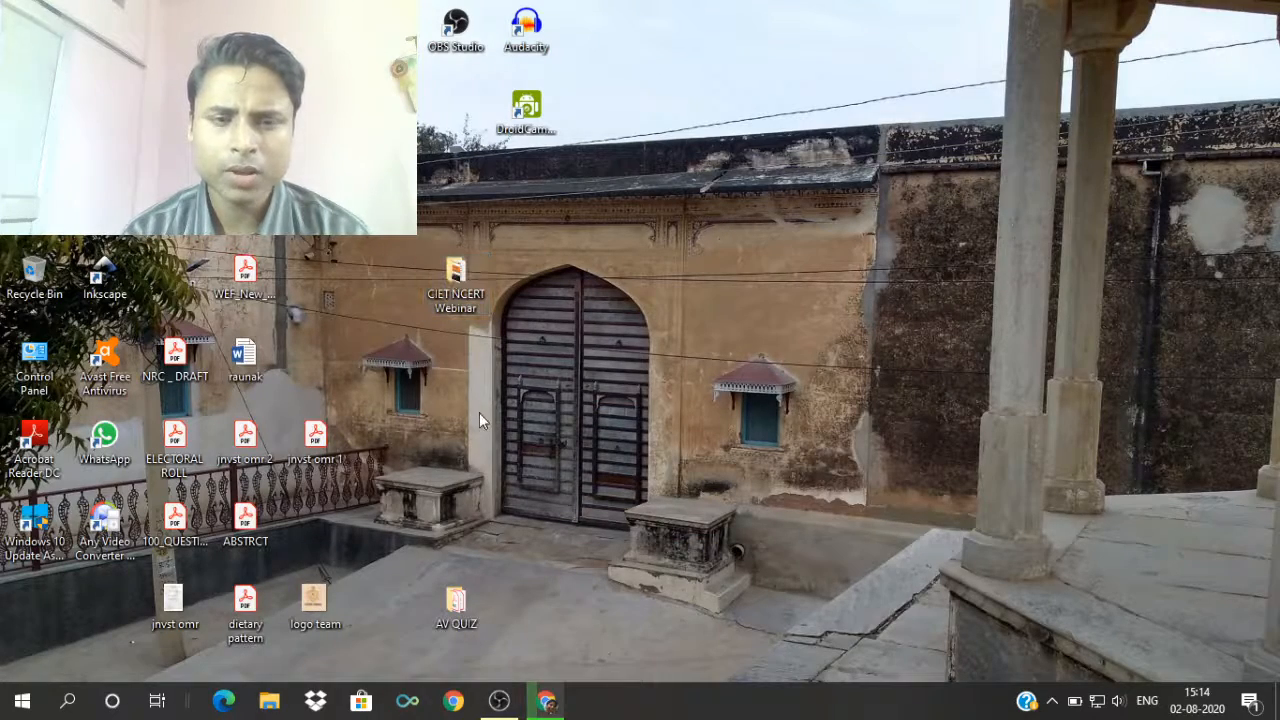
double_click(457, 303)
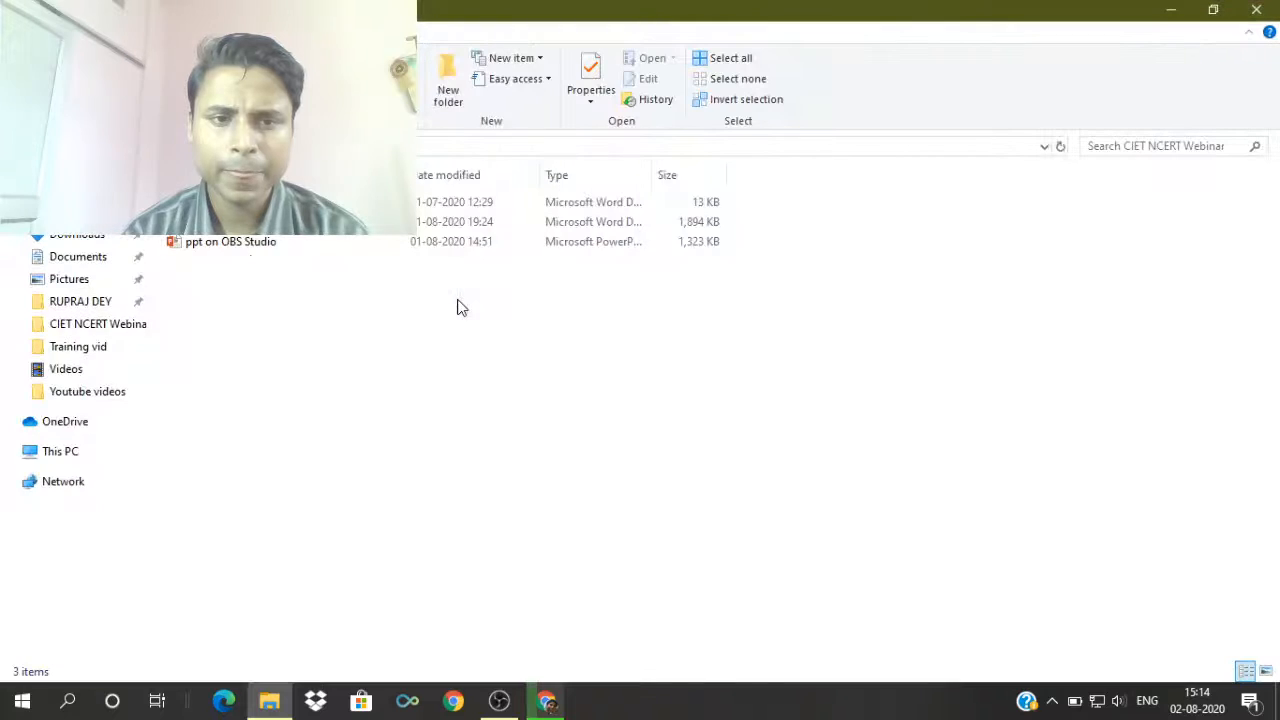
left_click(220, 248)
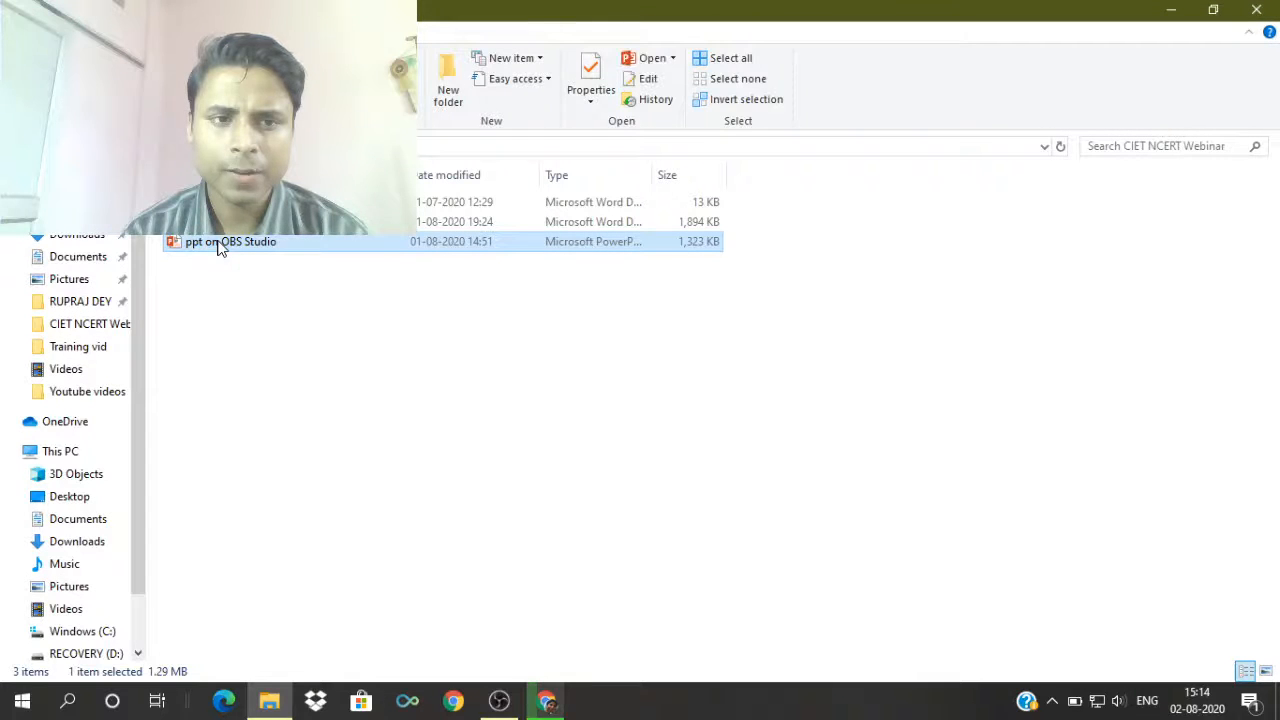
left_click(499, 702)
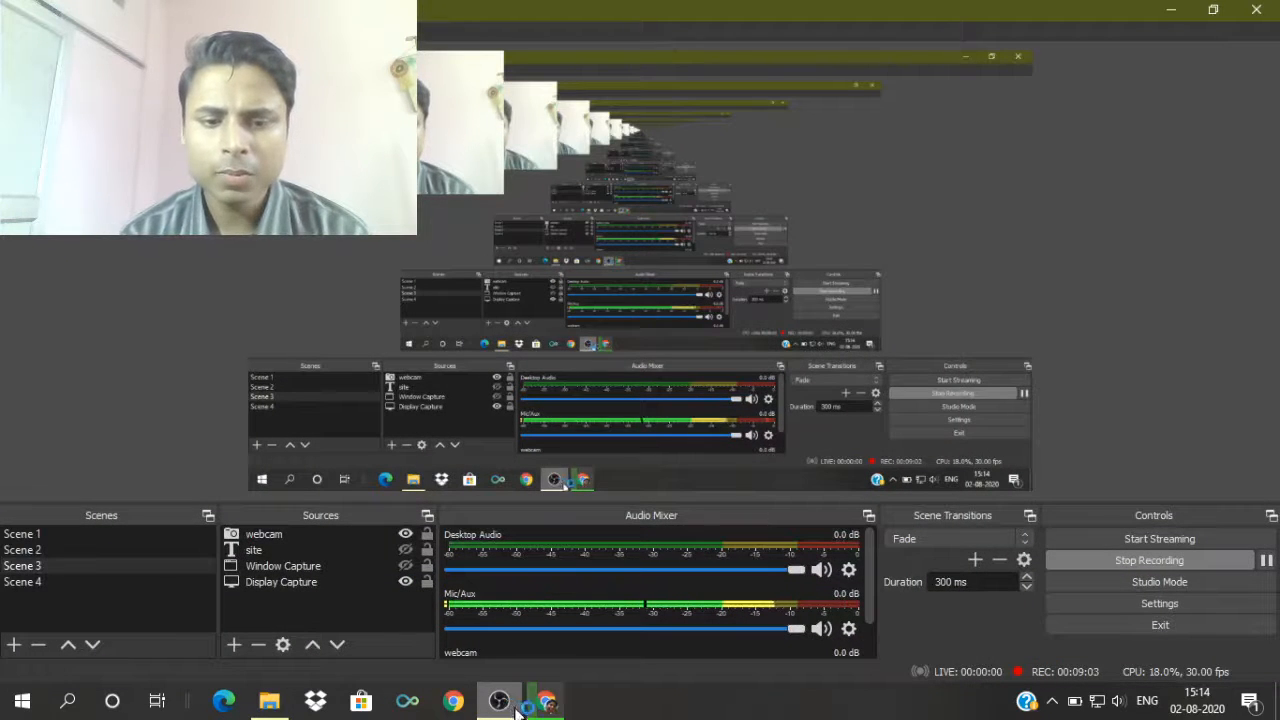
left_click(499, 702)
double_click(365, 245)
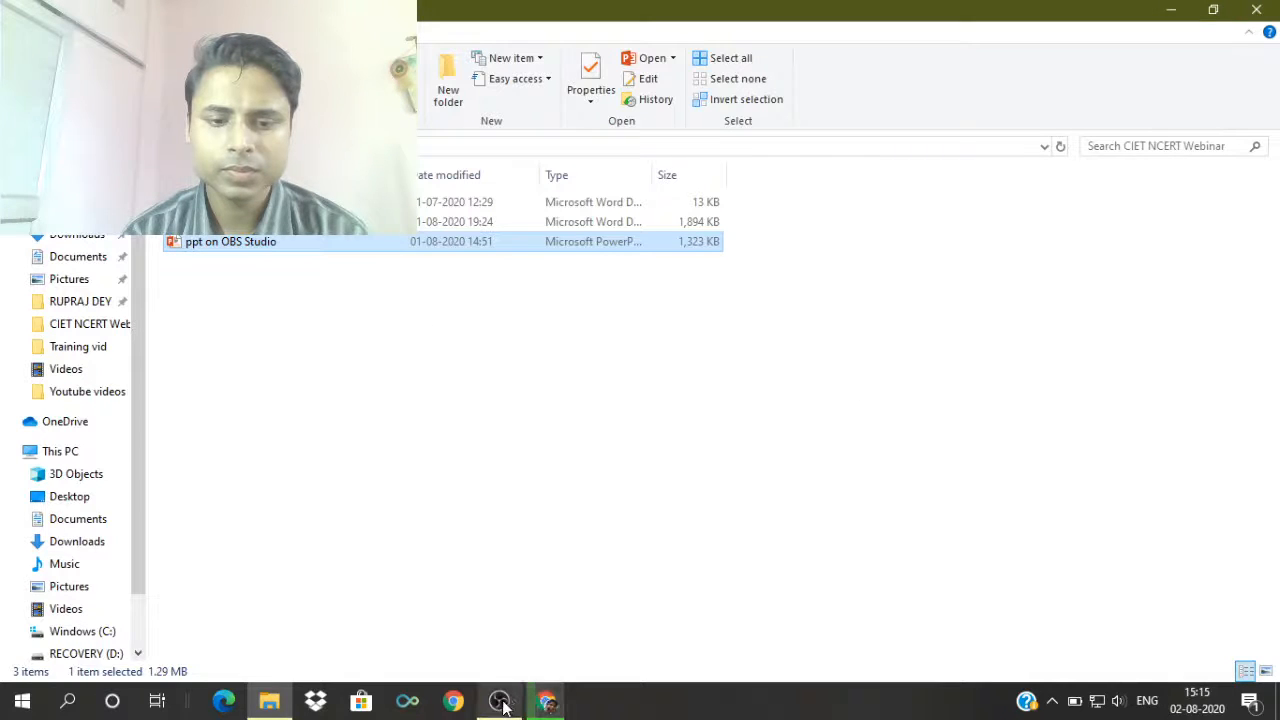
- Bring the PowerPoint presentation to the front, dismiss the Office activation wizard, and return to OBS Studio
mouse_move(501, 704)
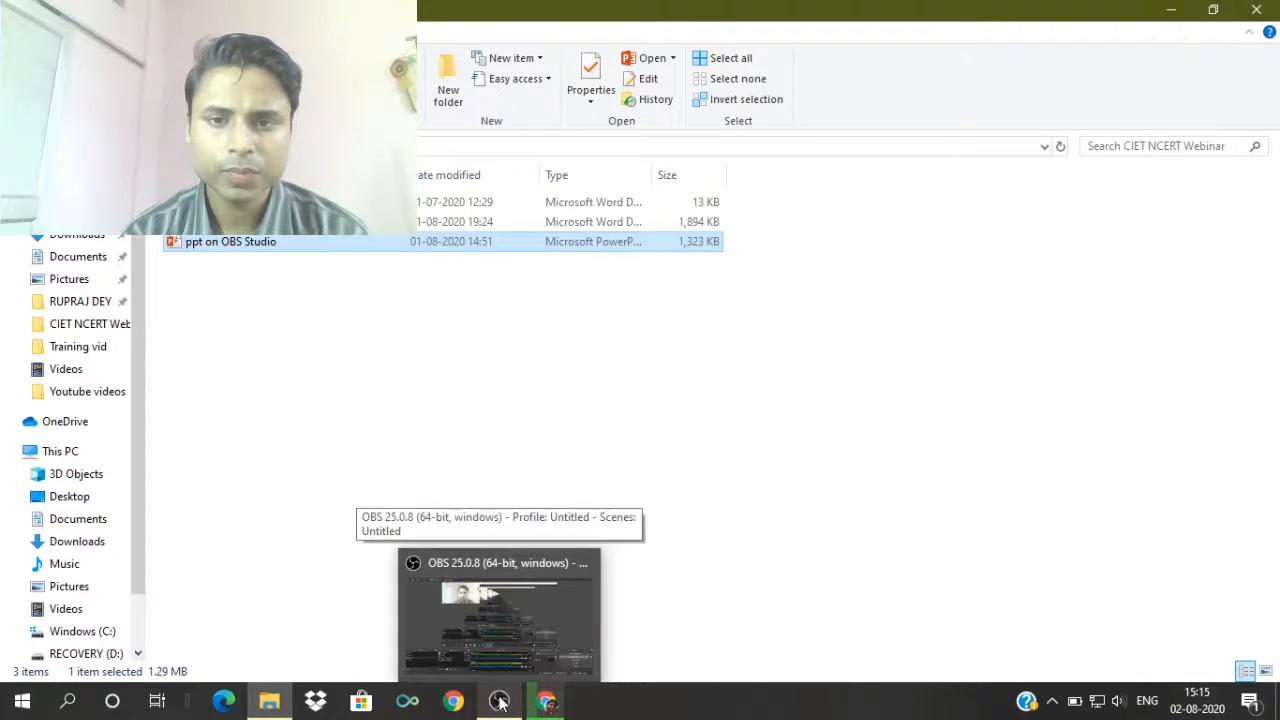
left_click(501, 704)
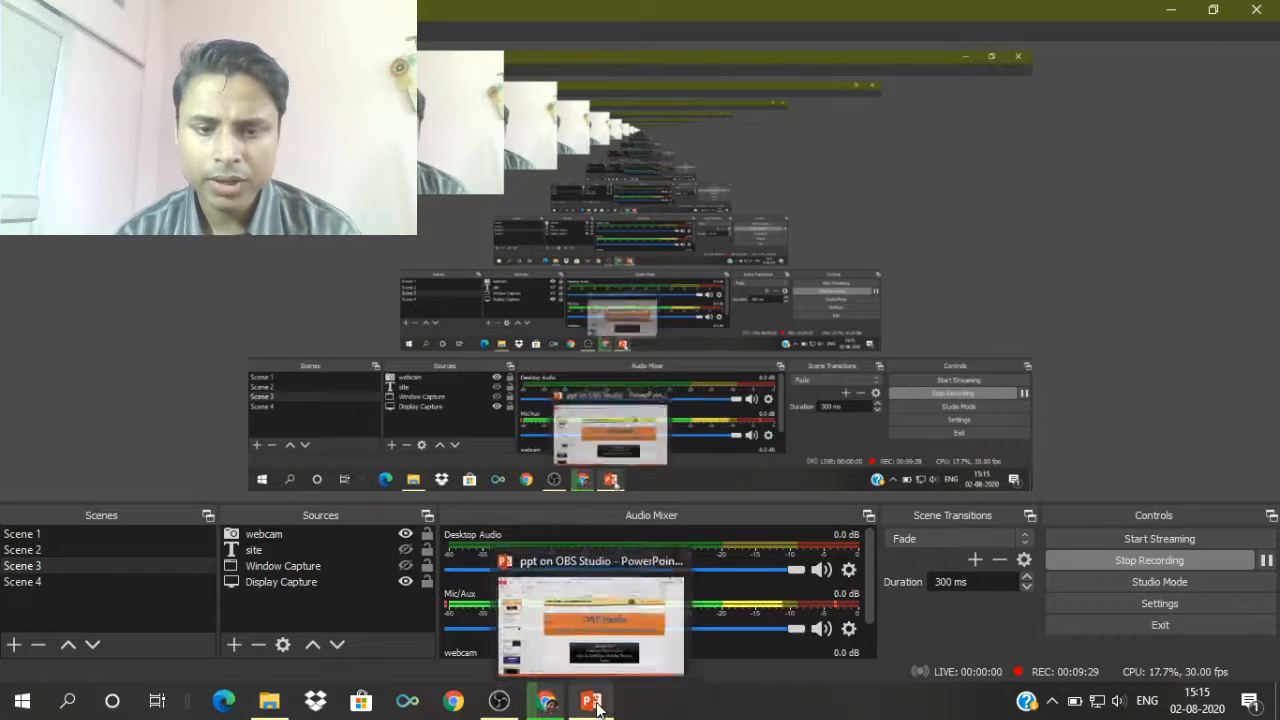
left_click(593, 706)
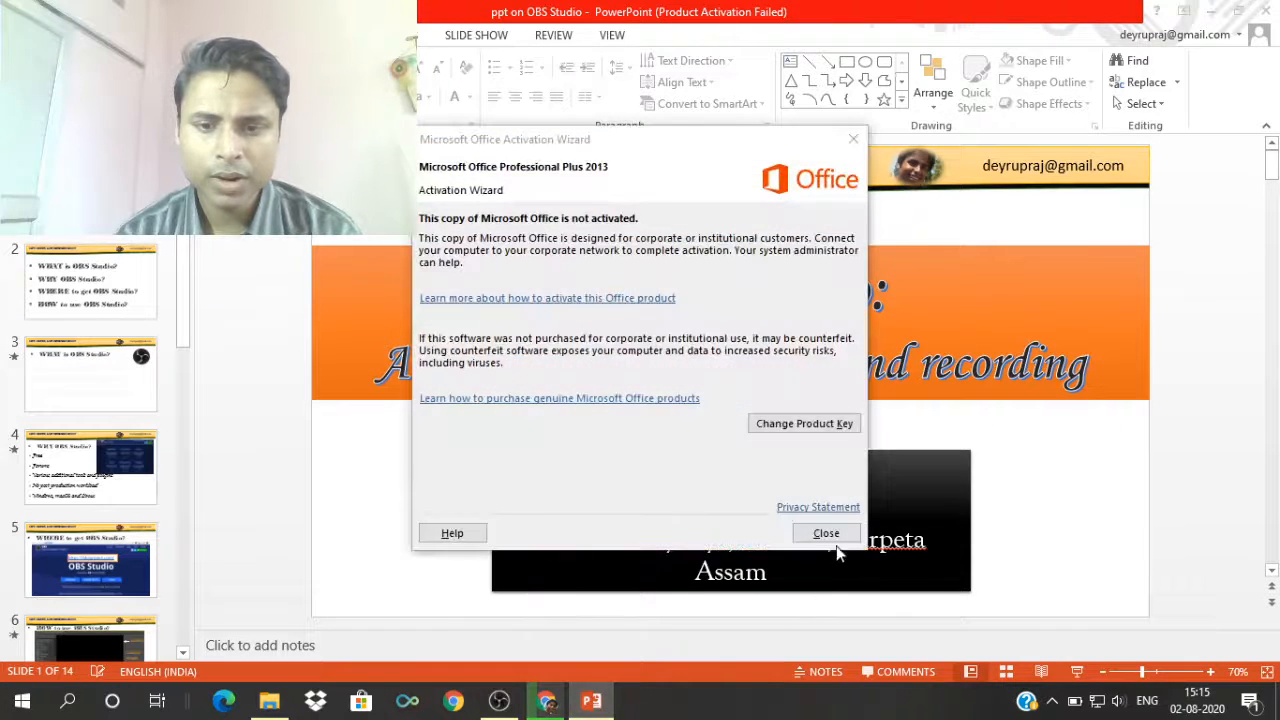
left_click(835, 540)
left_click(499, 702)
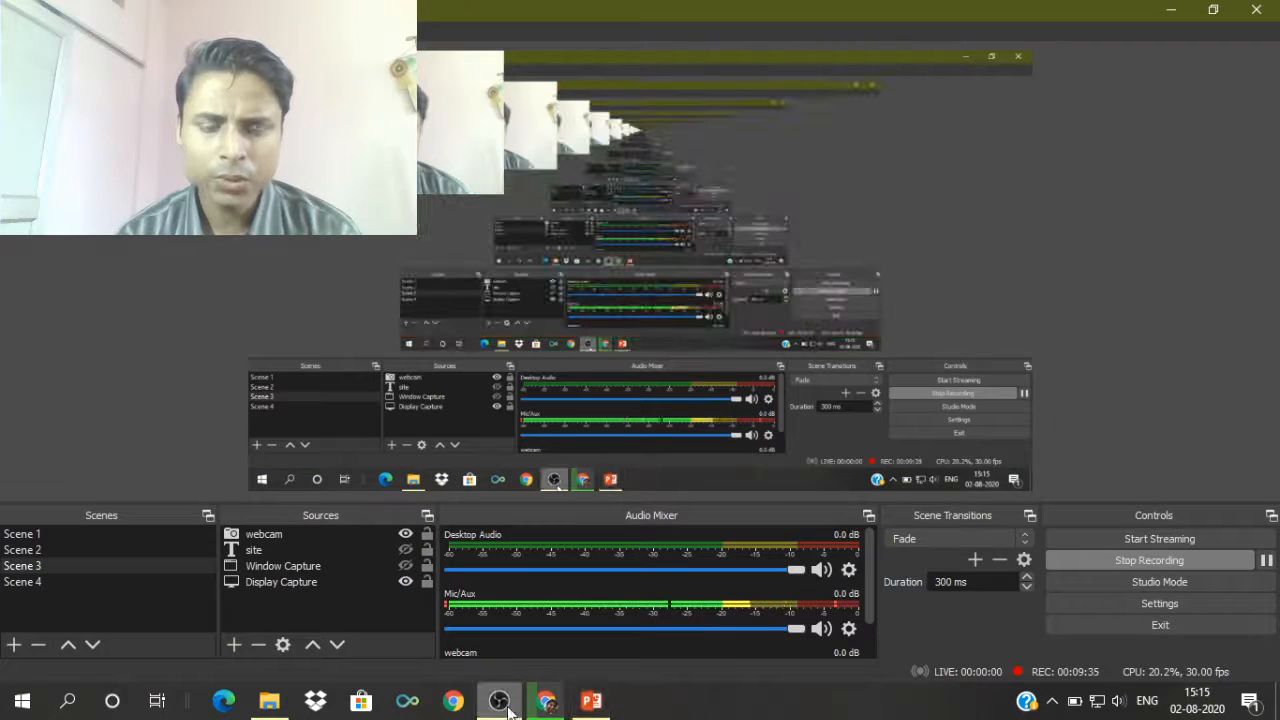
left_click(593, 703)
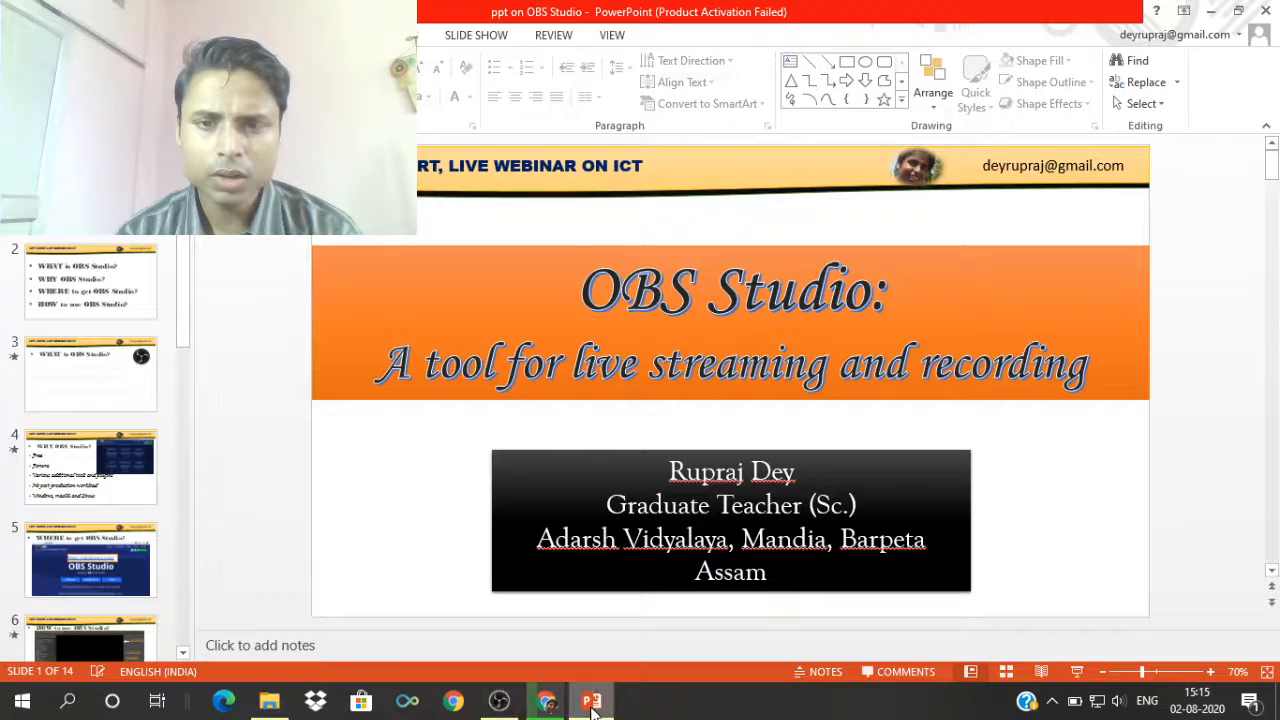
mouse_move(502, 704)
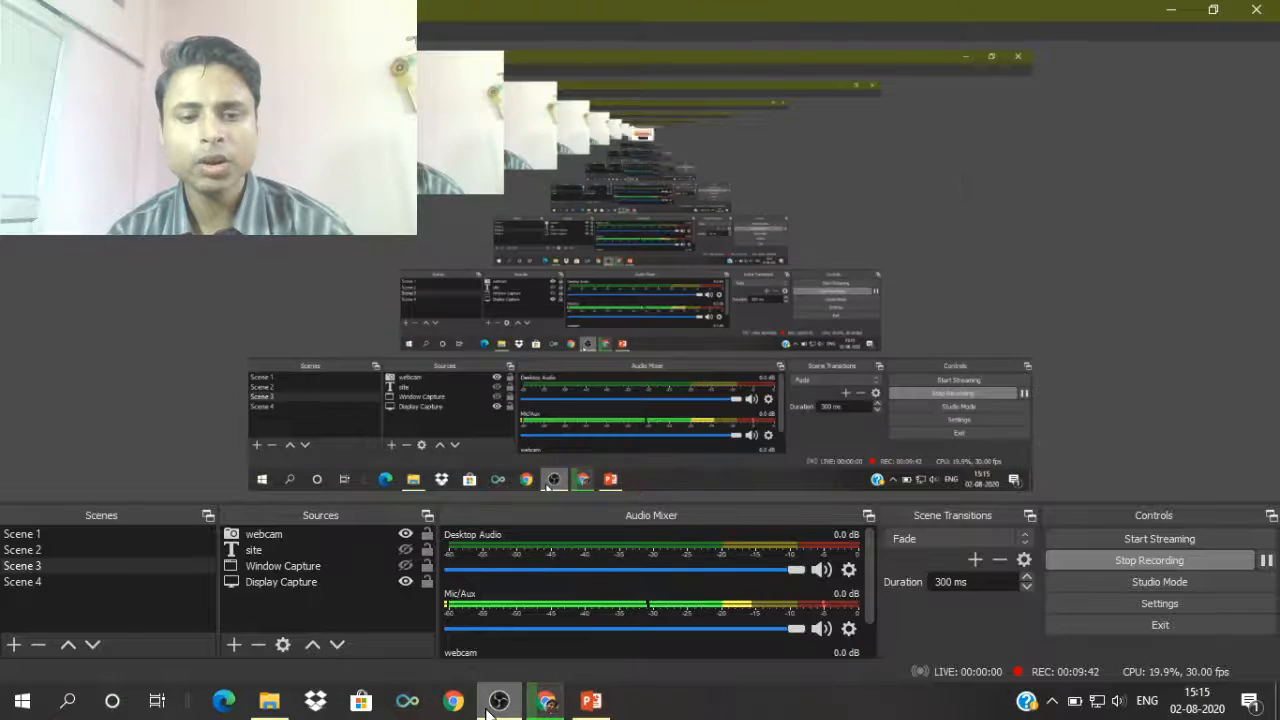
left_click(494, 701)
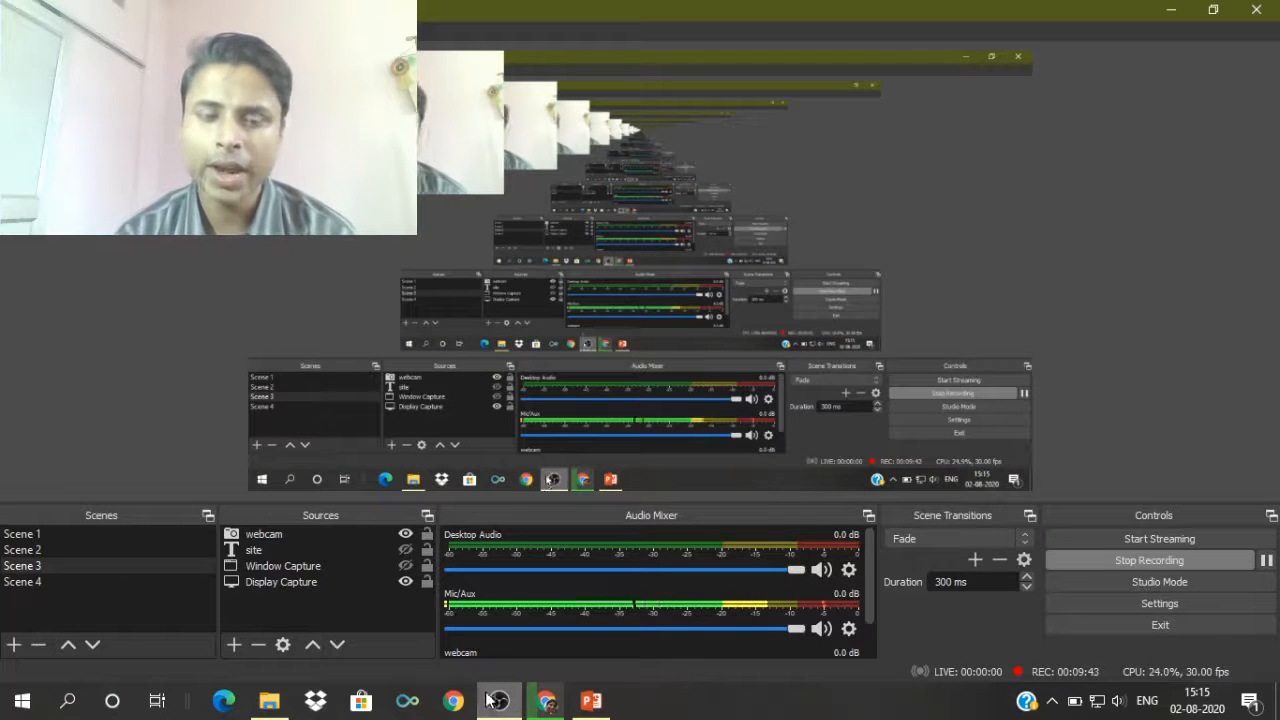
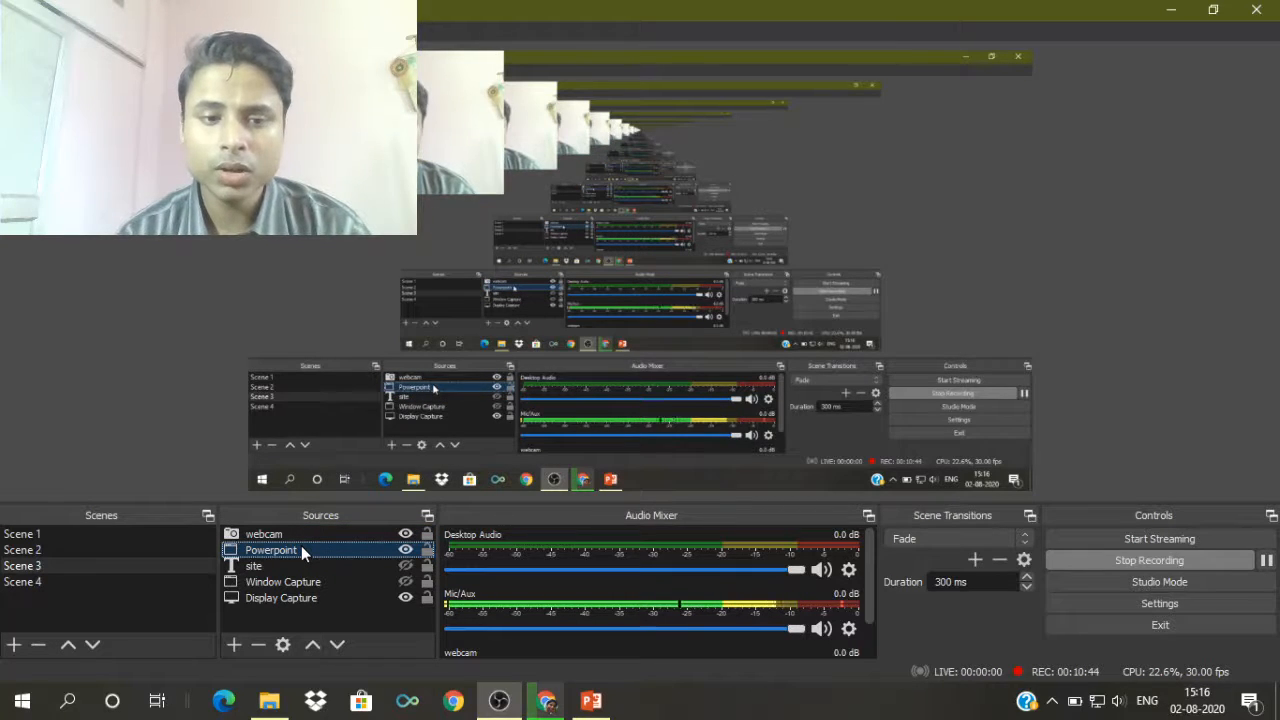
- Hide the webcam source in Scene 3 and make it visible again
left_click(406, 535)
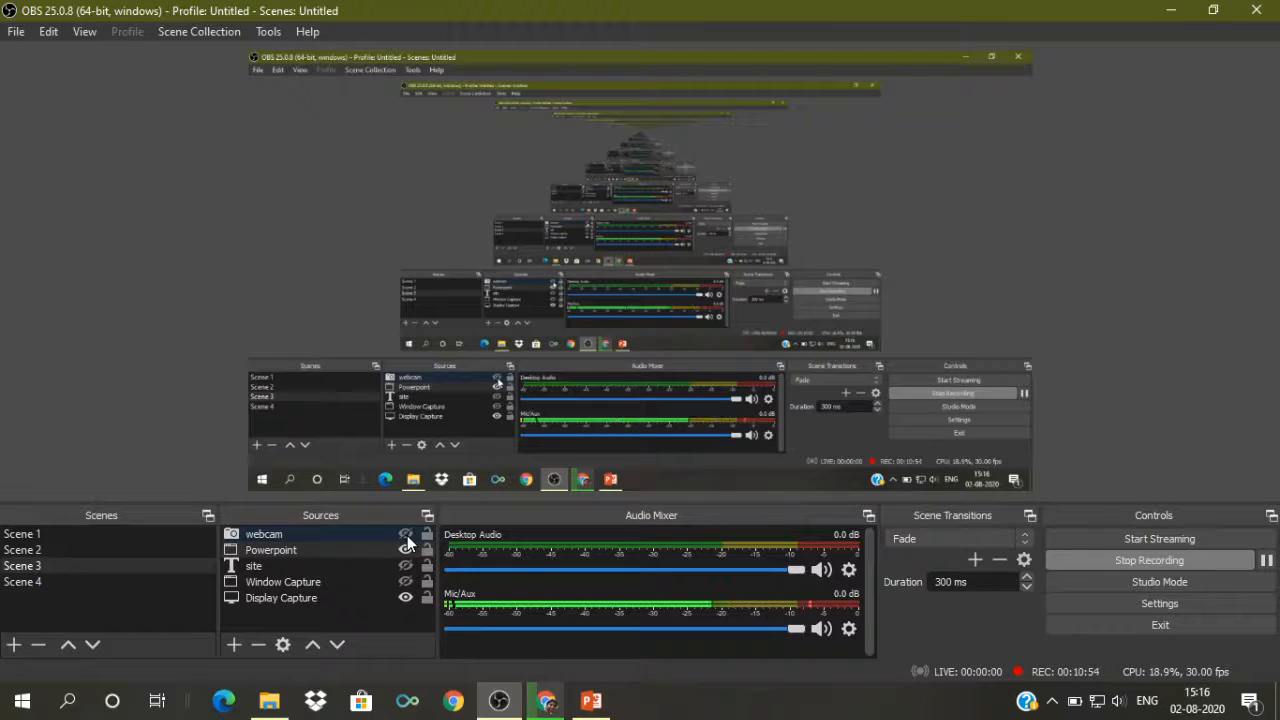
left_click(406, 535)
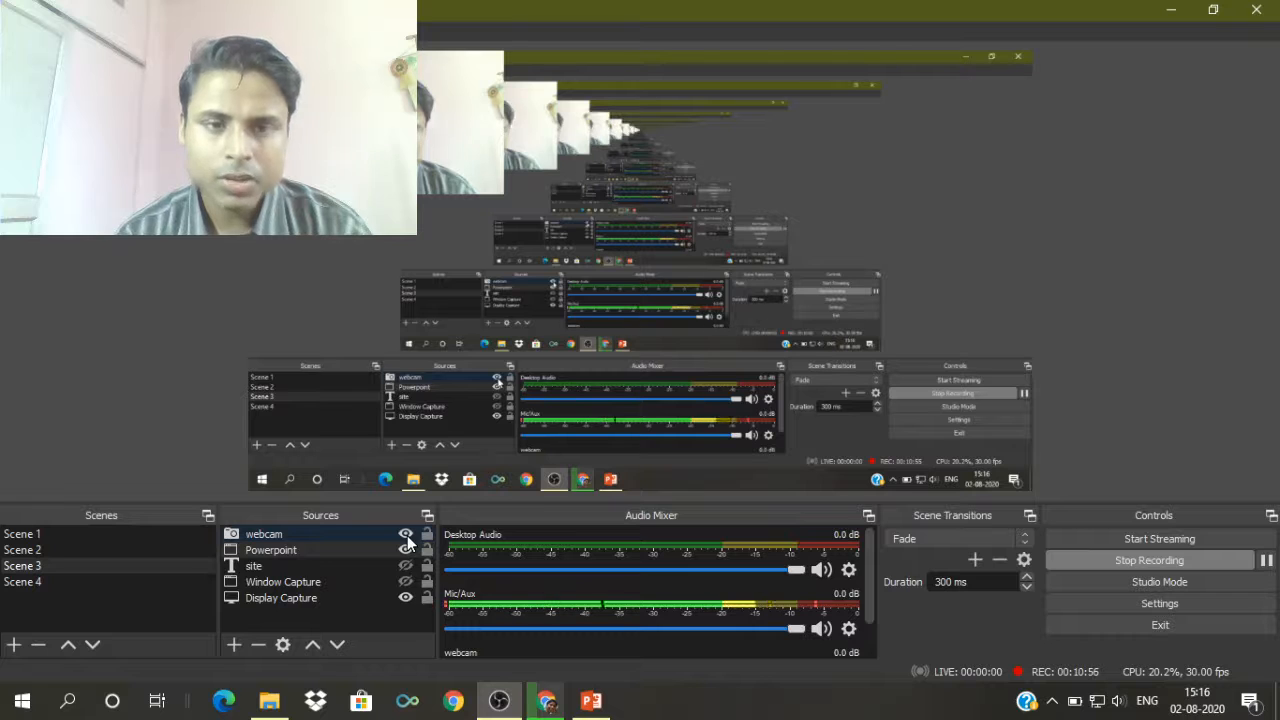
- Move the Powerpoint source below Display Capture in Scene 3, and review and accept its window capture properties
right_click(320, 552)
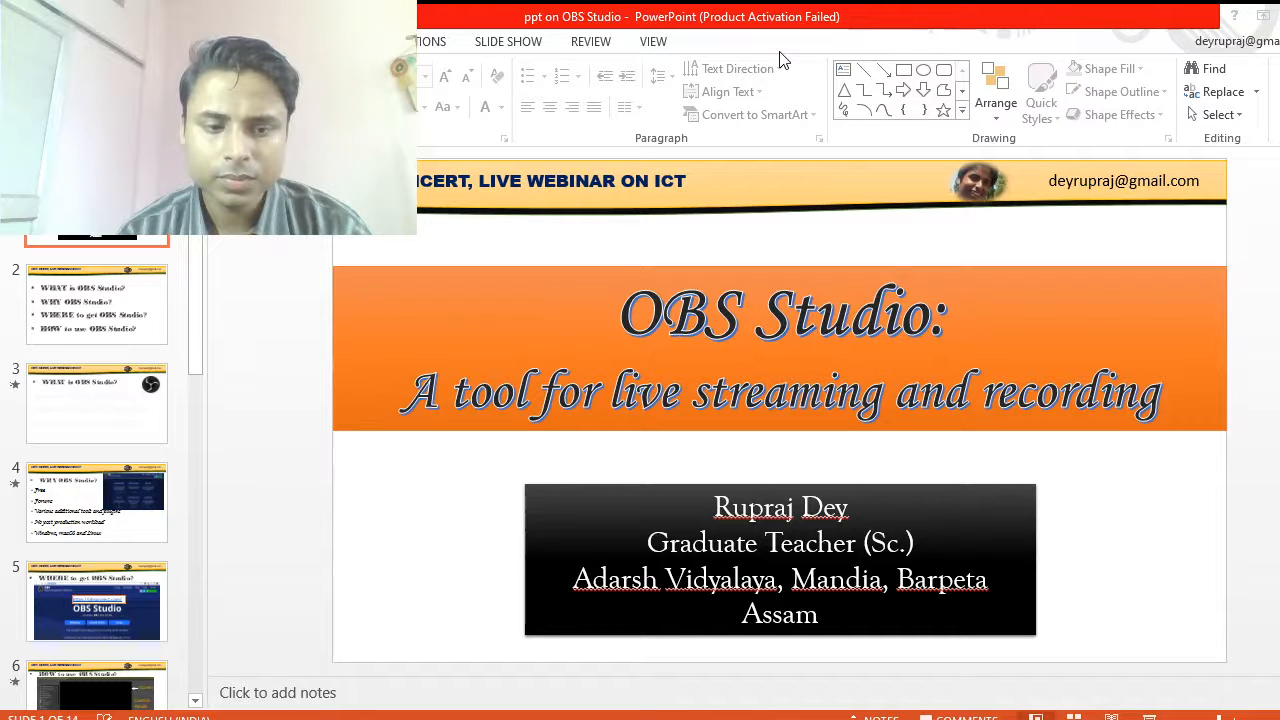
left_click_drag(282, 595, 286, 650)
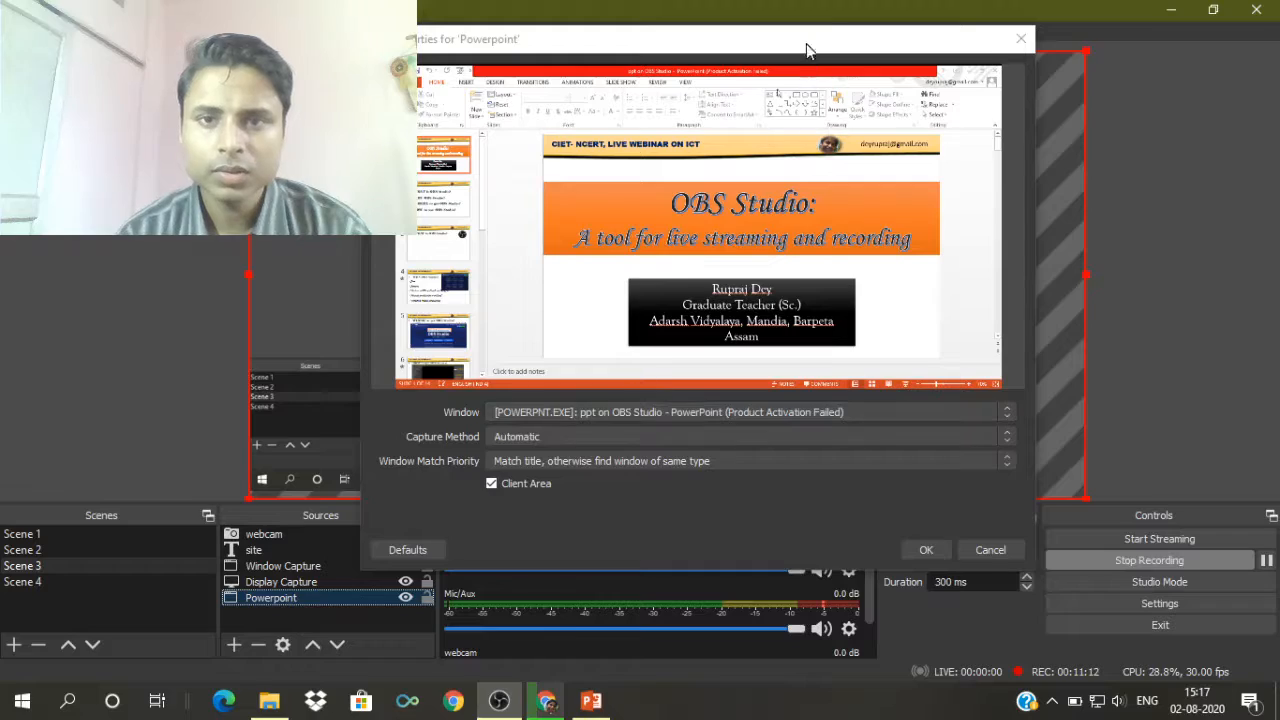
mouse_move(812, 46)
left_mouse_down()
mouse_move(269, 453)
mouse_move(426, 414)
mouse_move(759, 138)
mouse_move(800, 52)
mouse_move(826, 46)
mouse_move(883, 166)
mouse_move(943, 111)
mouse_move(905, 36)
mouse_move(745, 62)
mouse_move(812, 27)
left_mouse_up()
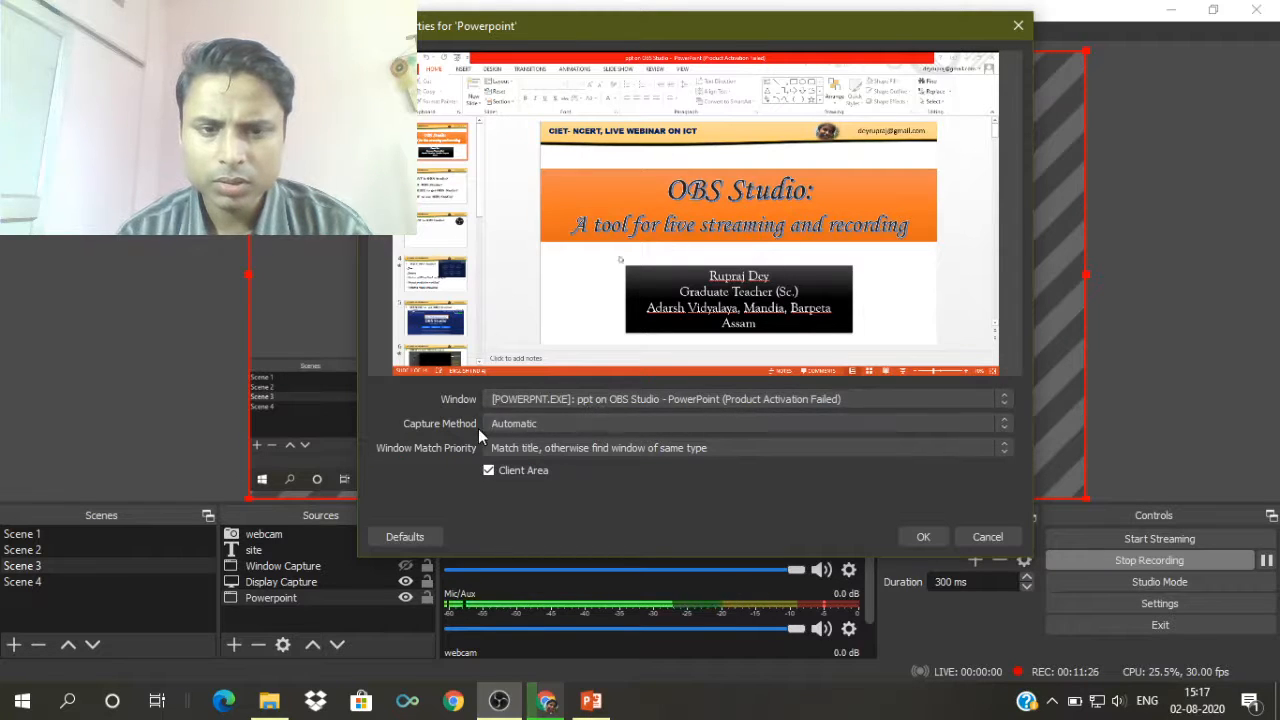
left_click(923, 538)
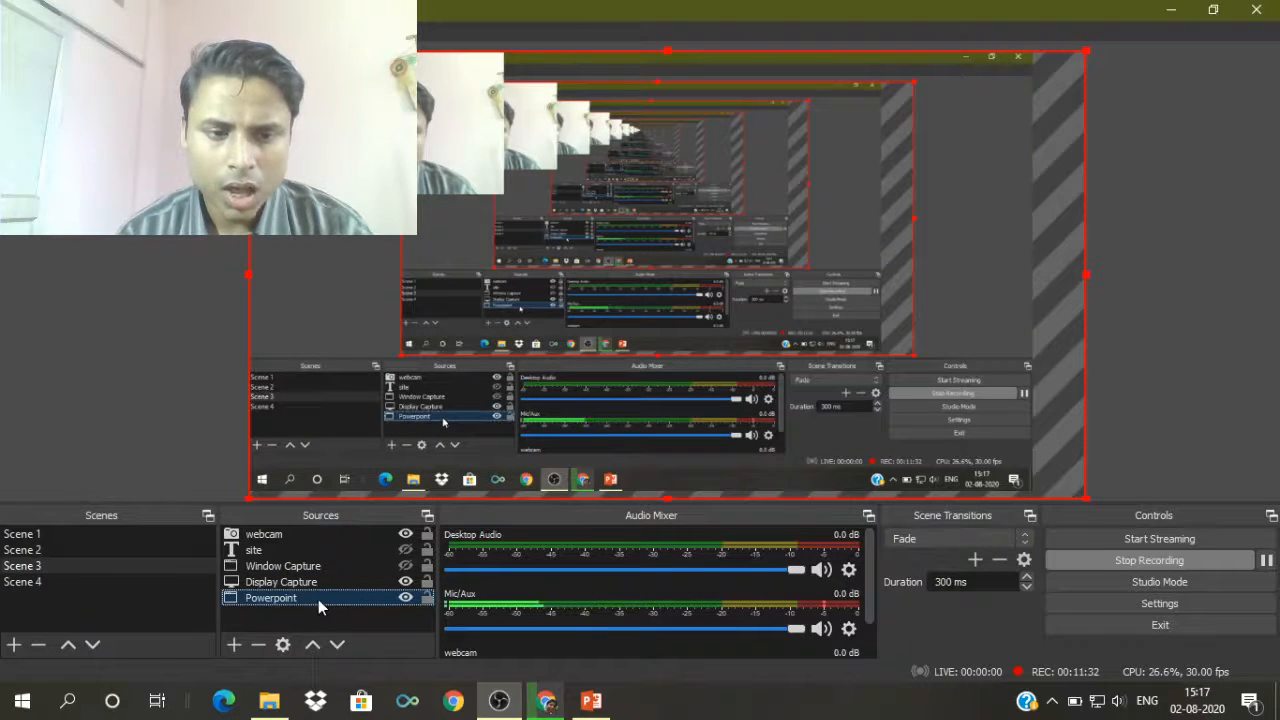
- Try the Powerpoint source above Display Capture, put it back, and apply the Fit to screen transform to it
left_click_drag(318, 599, 320, 568)
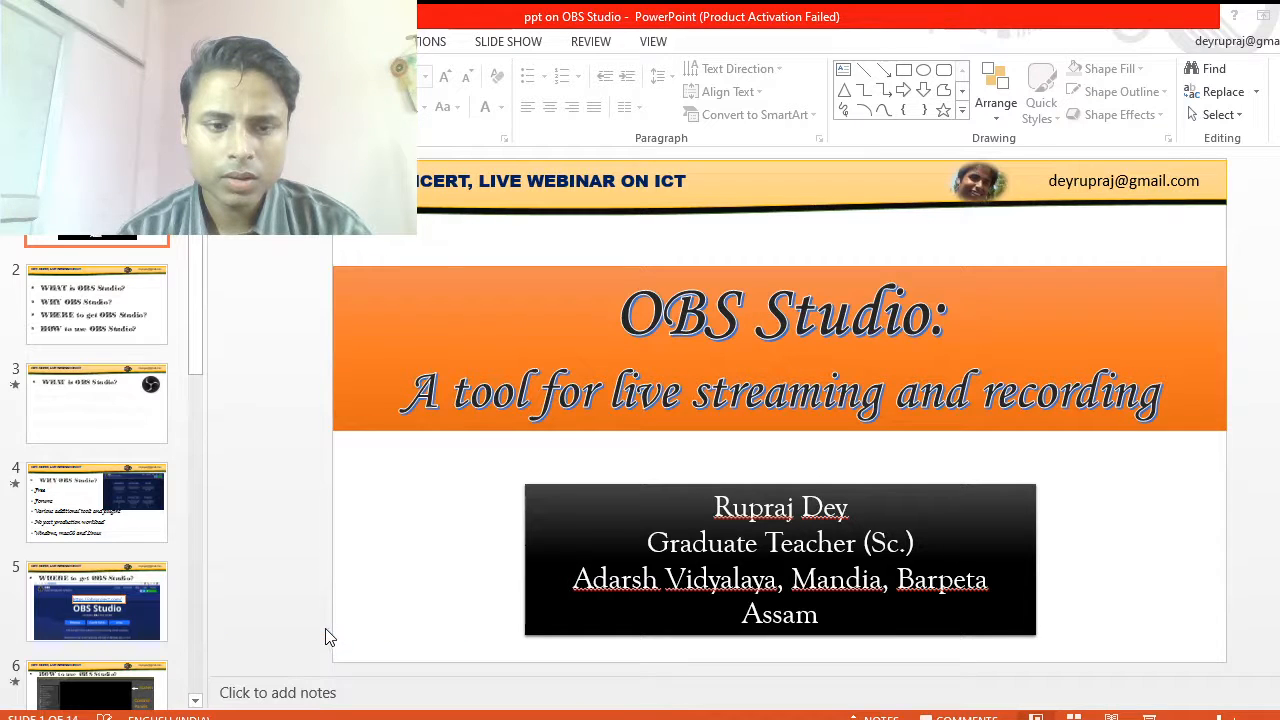
key("alt+Tab")
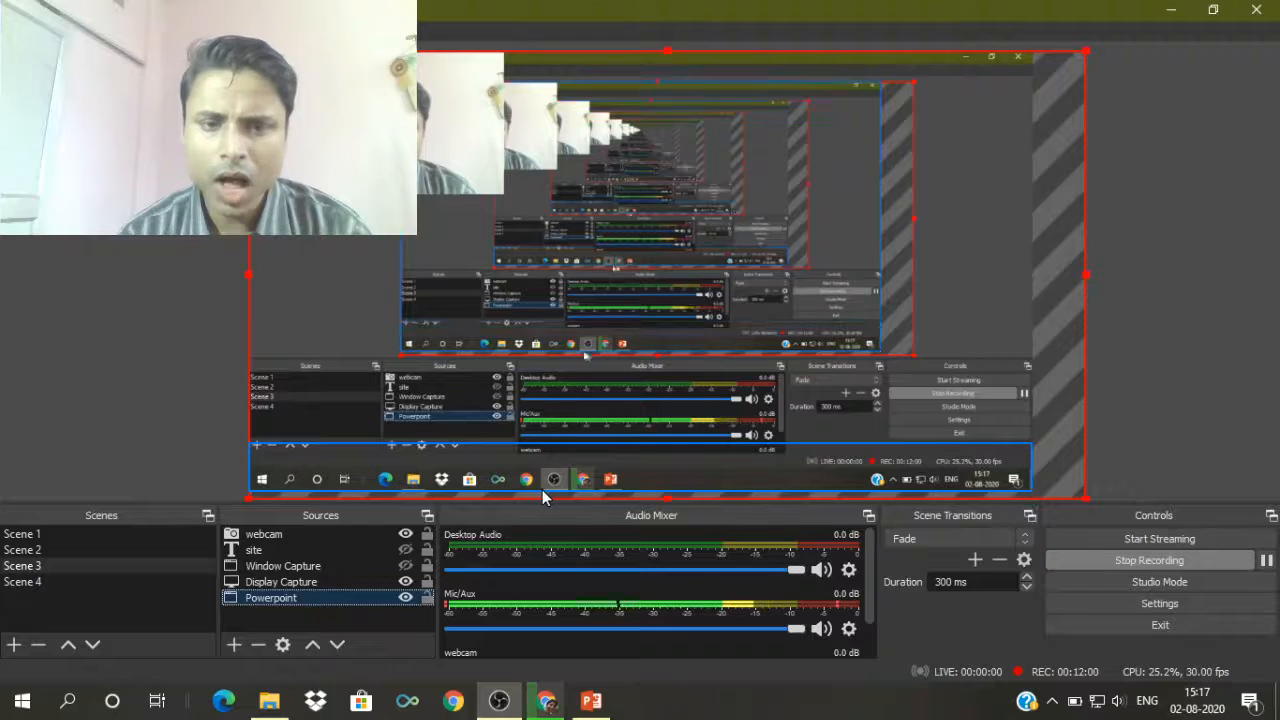
right_click(332, 601)
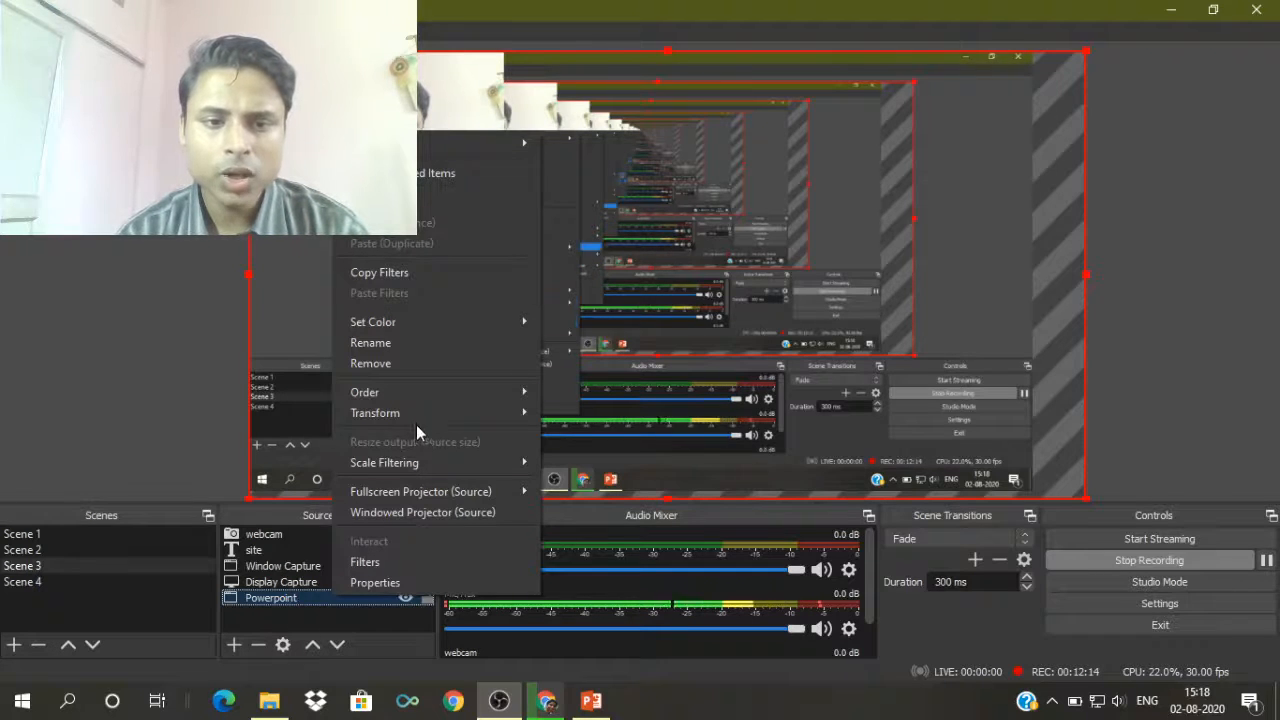
mouse_move(419, 411)
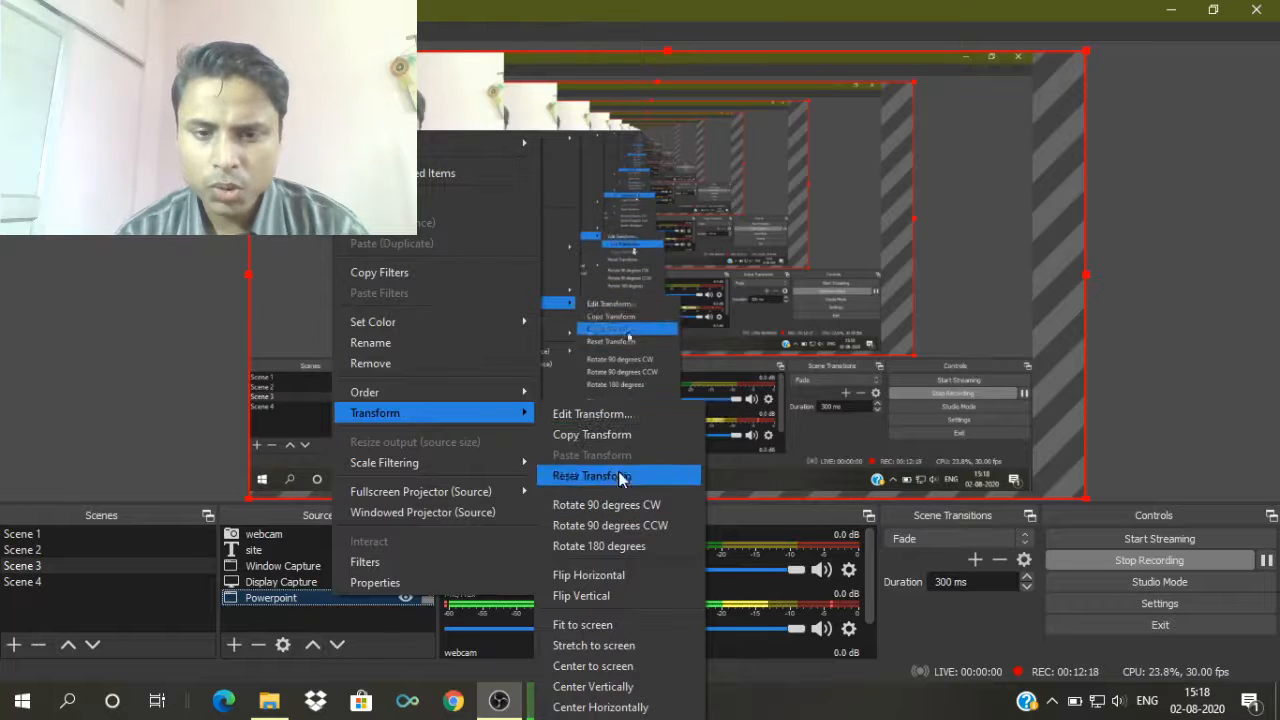
left_click(585, 627)
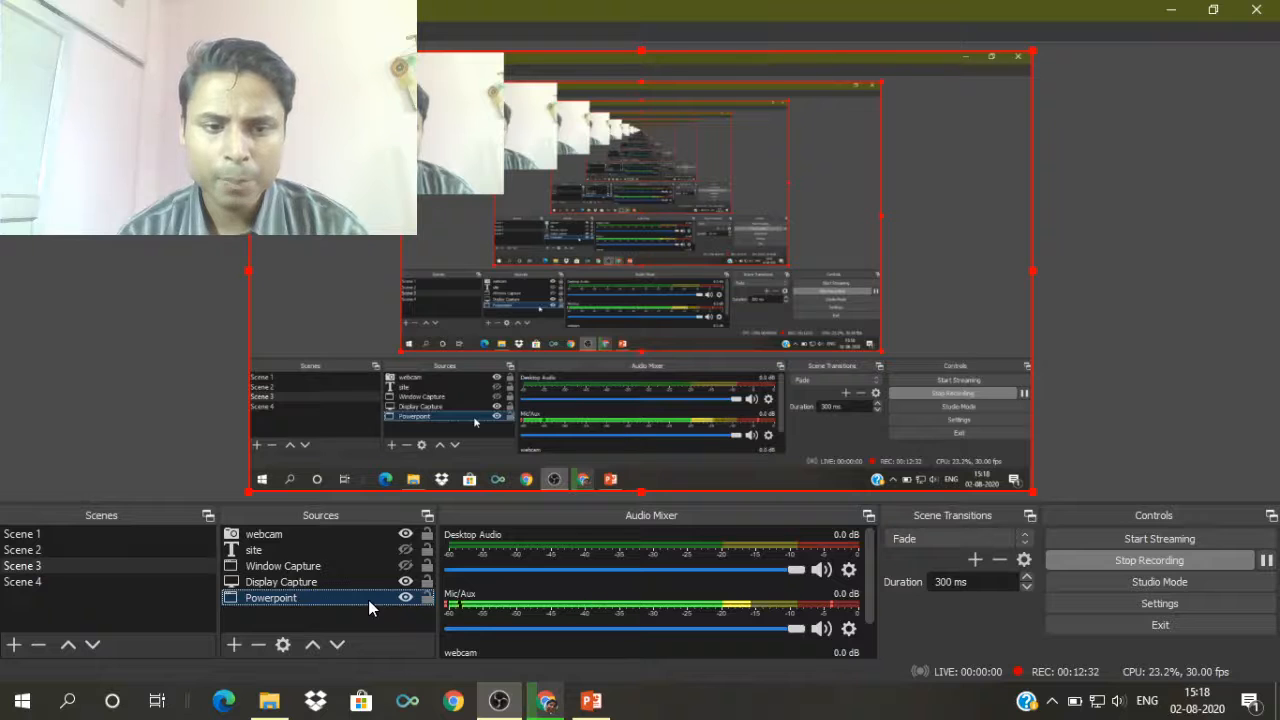
- Raise the Powerpoint source above Display Capture with the webcam picture in the canvas's lower-left corner, and hide both sources
left_click_drag(368, 600, 364, 558)
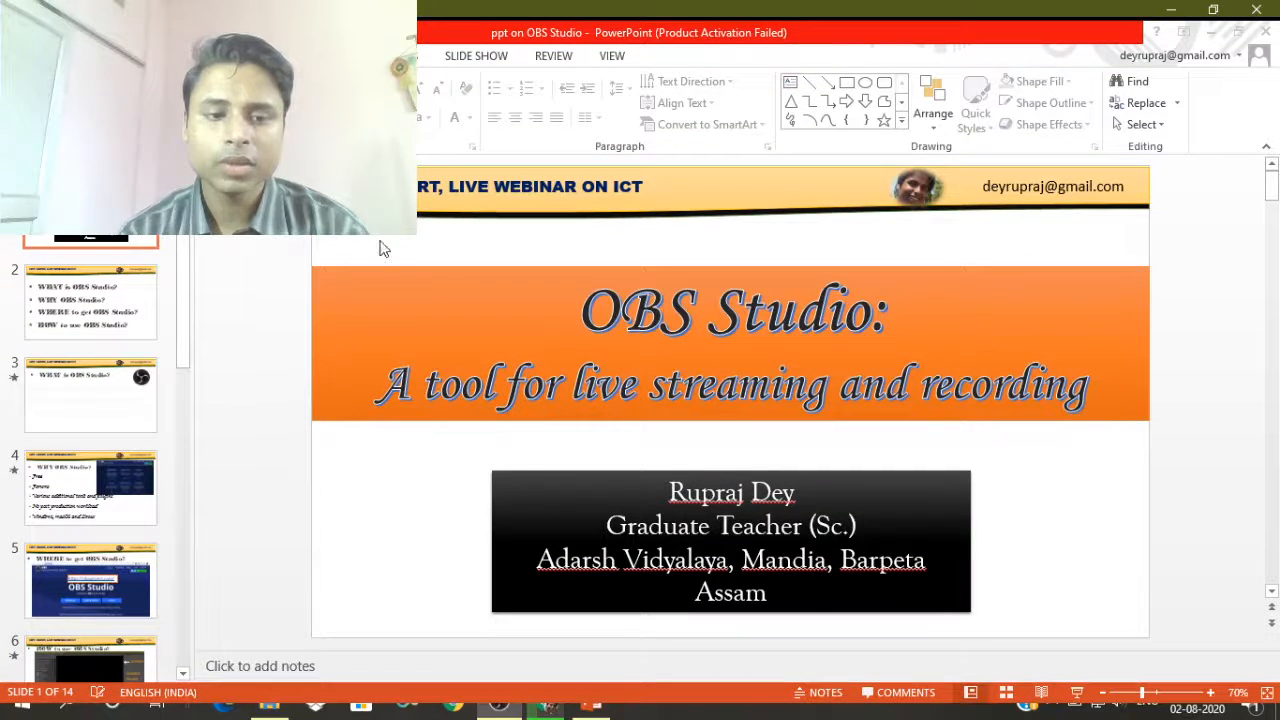
left_click_drag(423, 150, 432, 443)
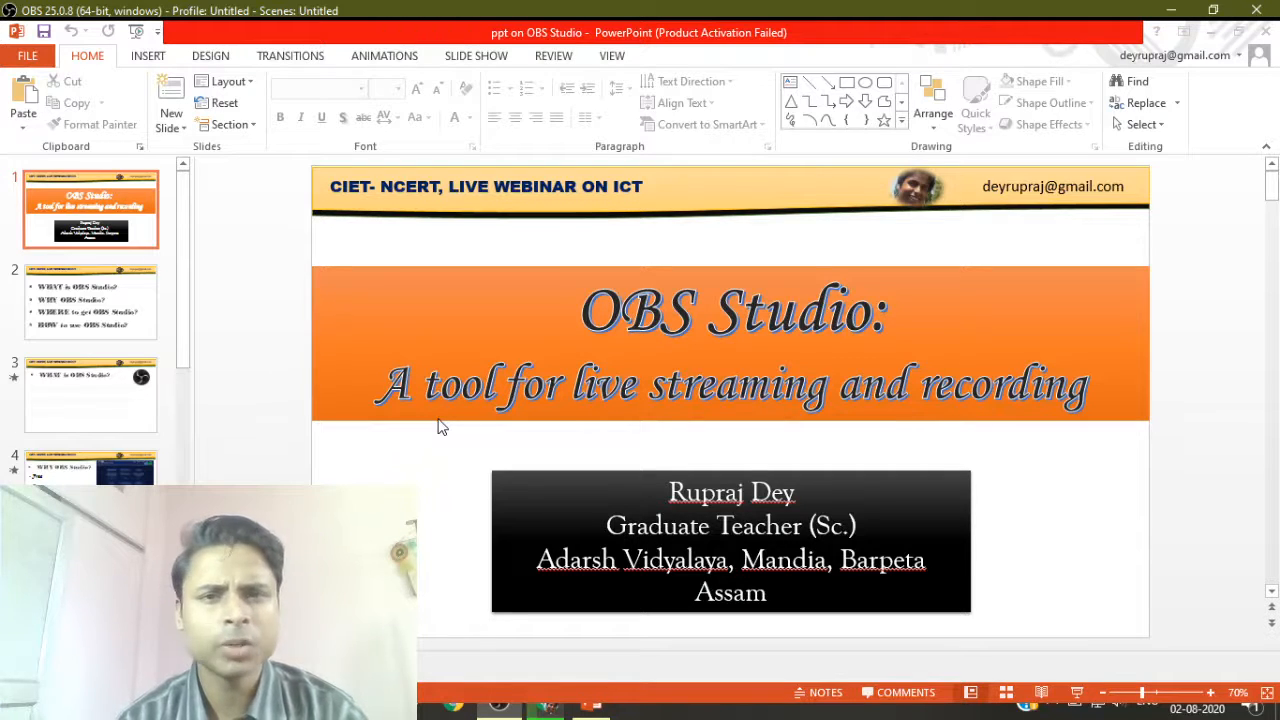
left_click(412, 567)
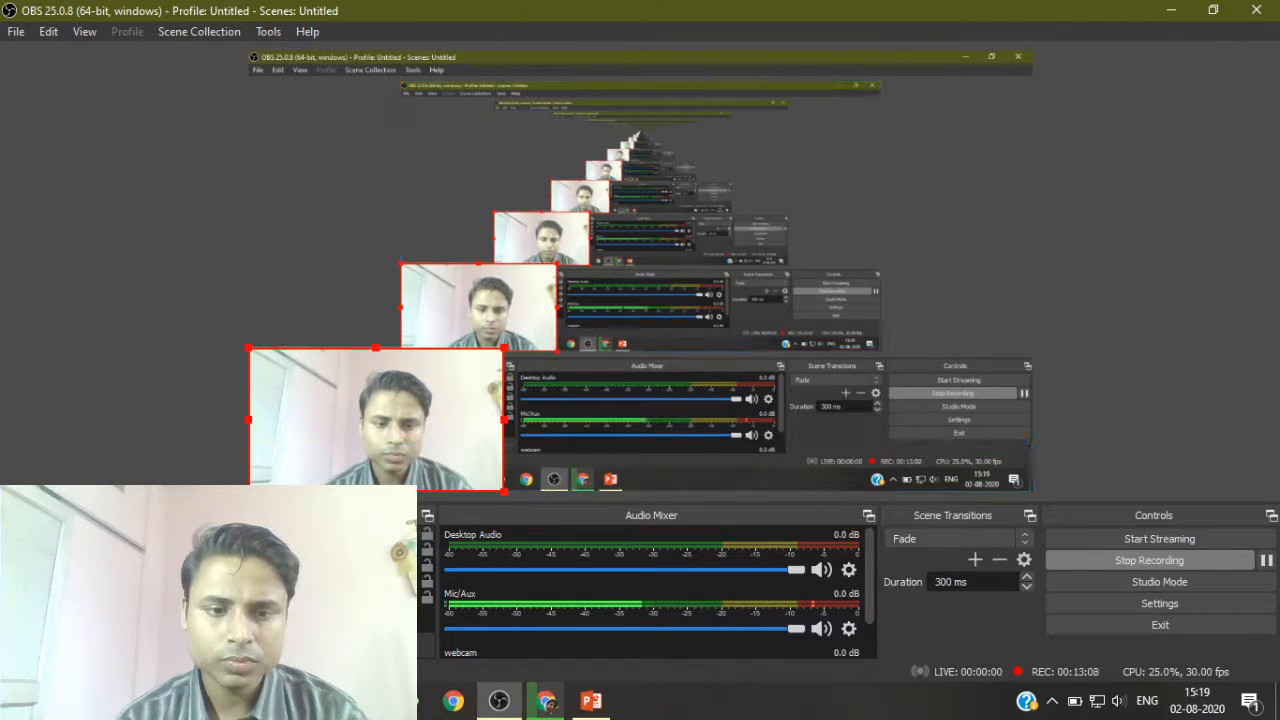
left_click(405, 535)
- Add a new Image source to Scene 3, keeping the default name "Image" and leaving it visible
left_click(232, 644)
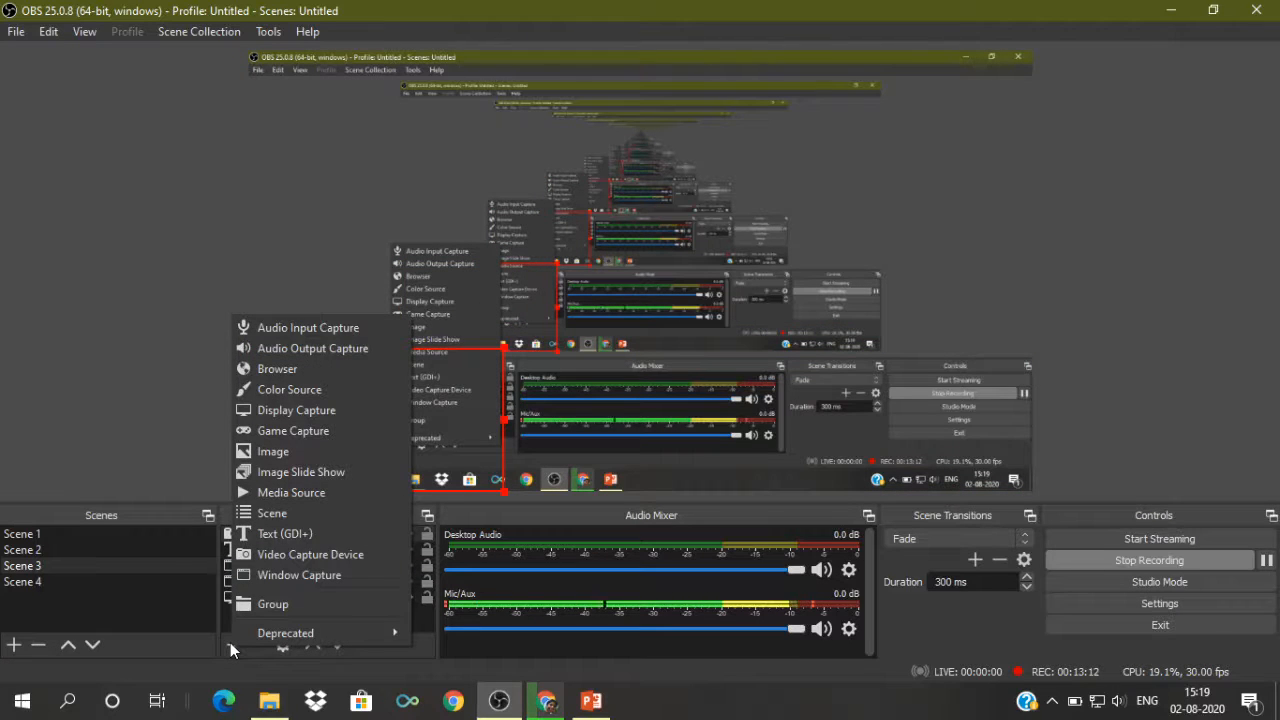
left_click(298, 456)
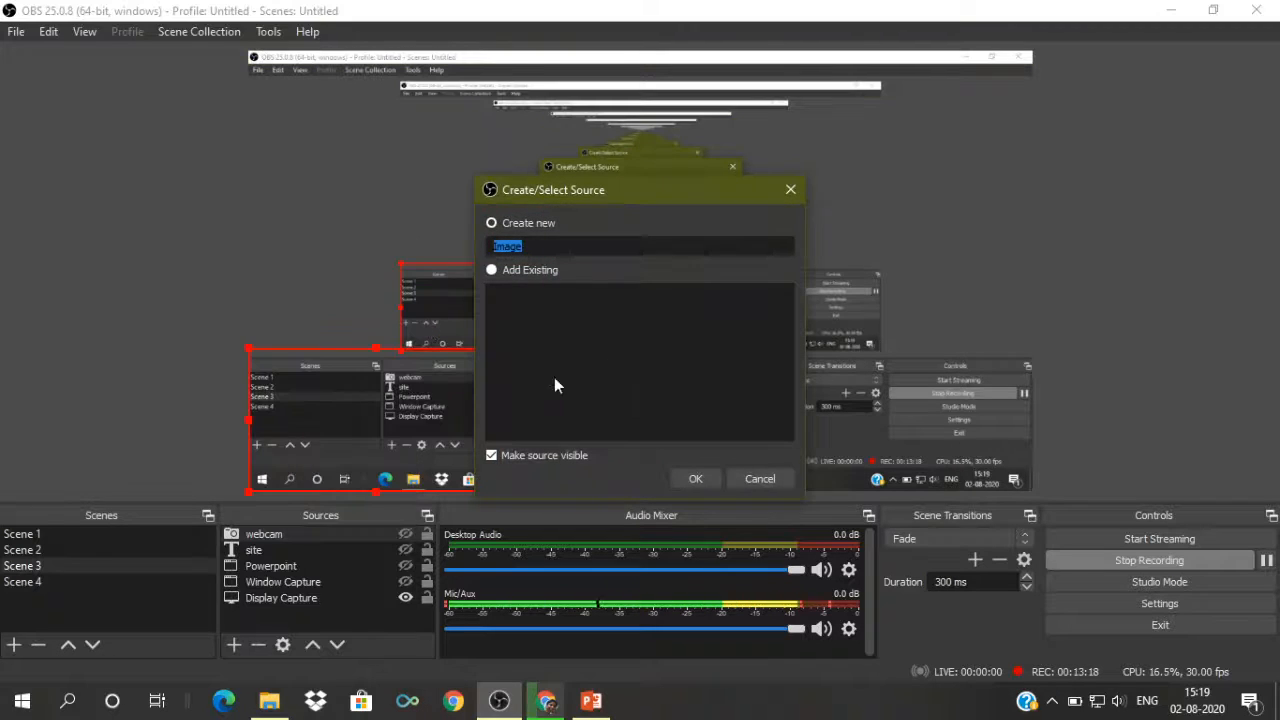
left_click(697, 479)
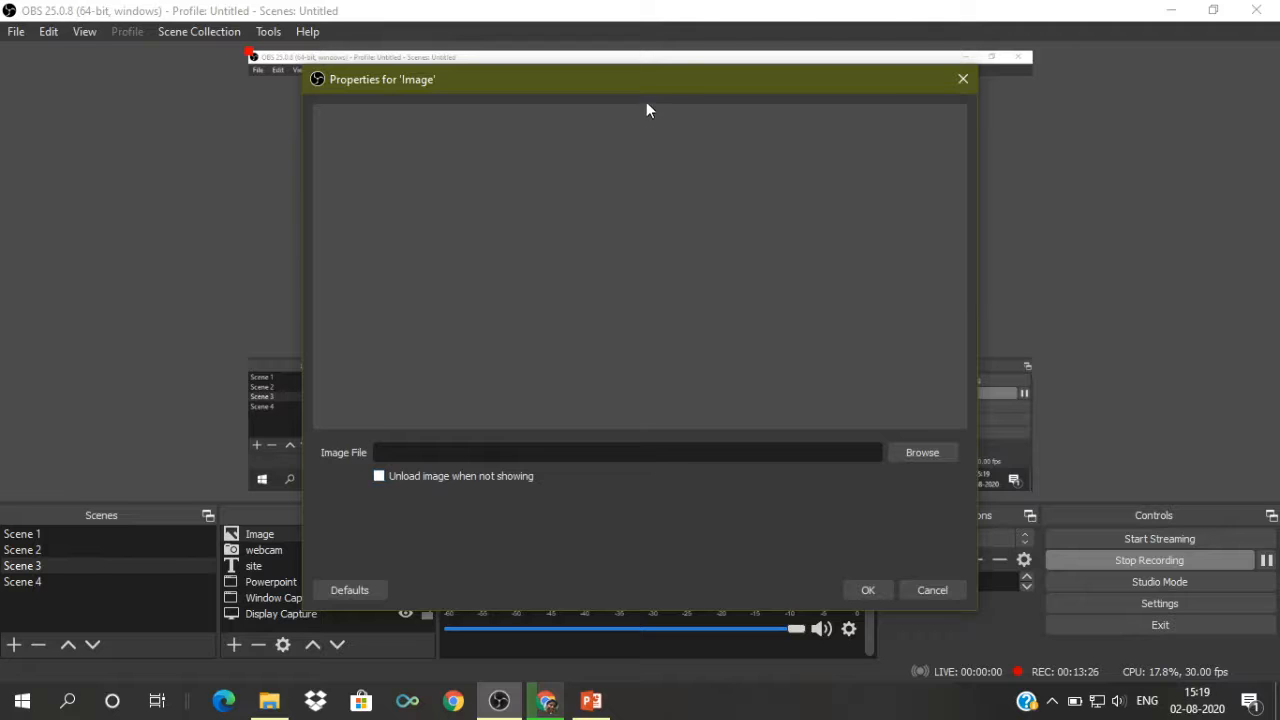
- Load the "subscribe" picture from the Pictures folder as the Image source's file and accept its properties
left_click_drag(646, 85, 673, 82)
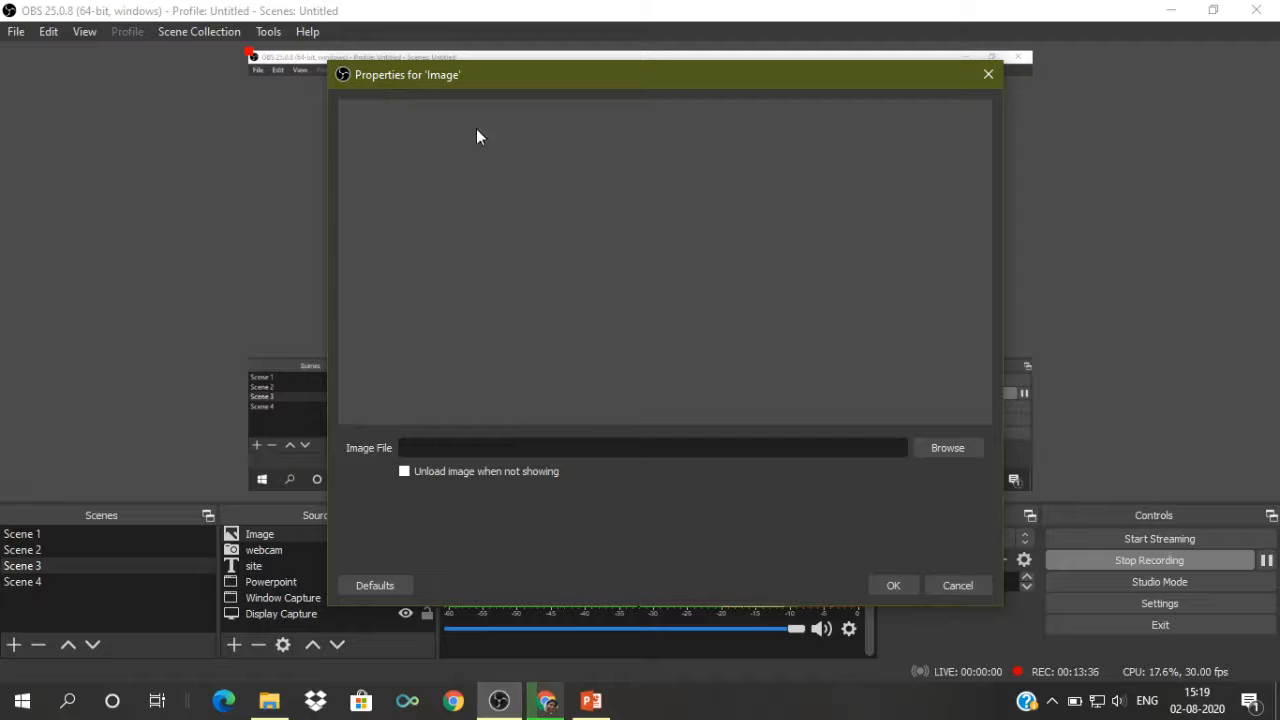
left_click(956, 448)
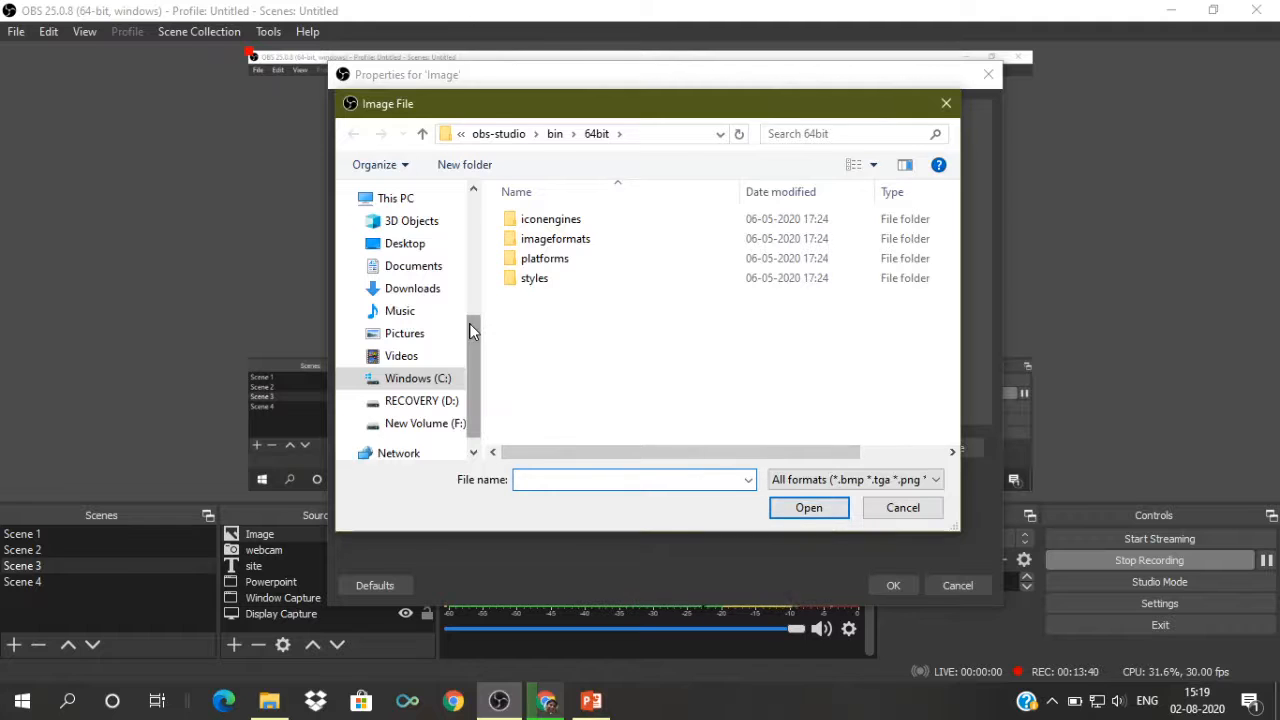
left_click(422, 342)
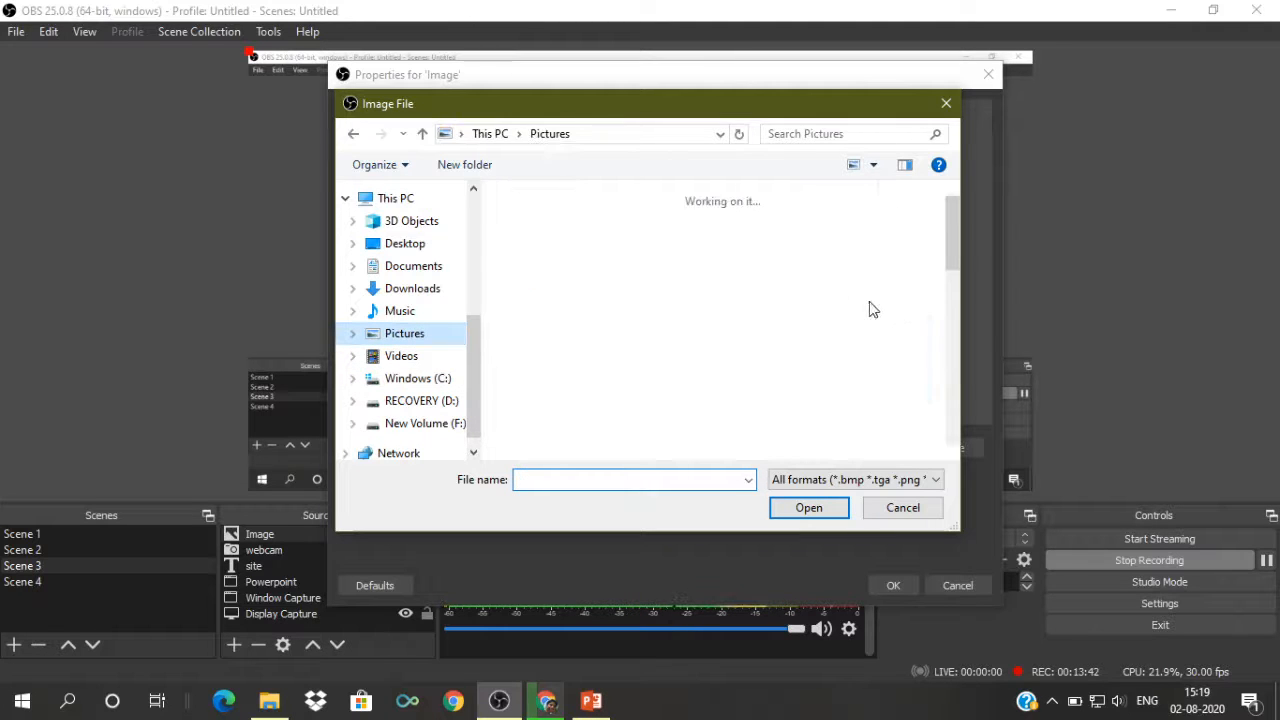
scroll(833, 305, "down", 2)
scroll(831, 306, "down", 10)
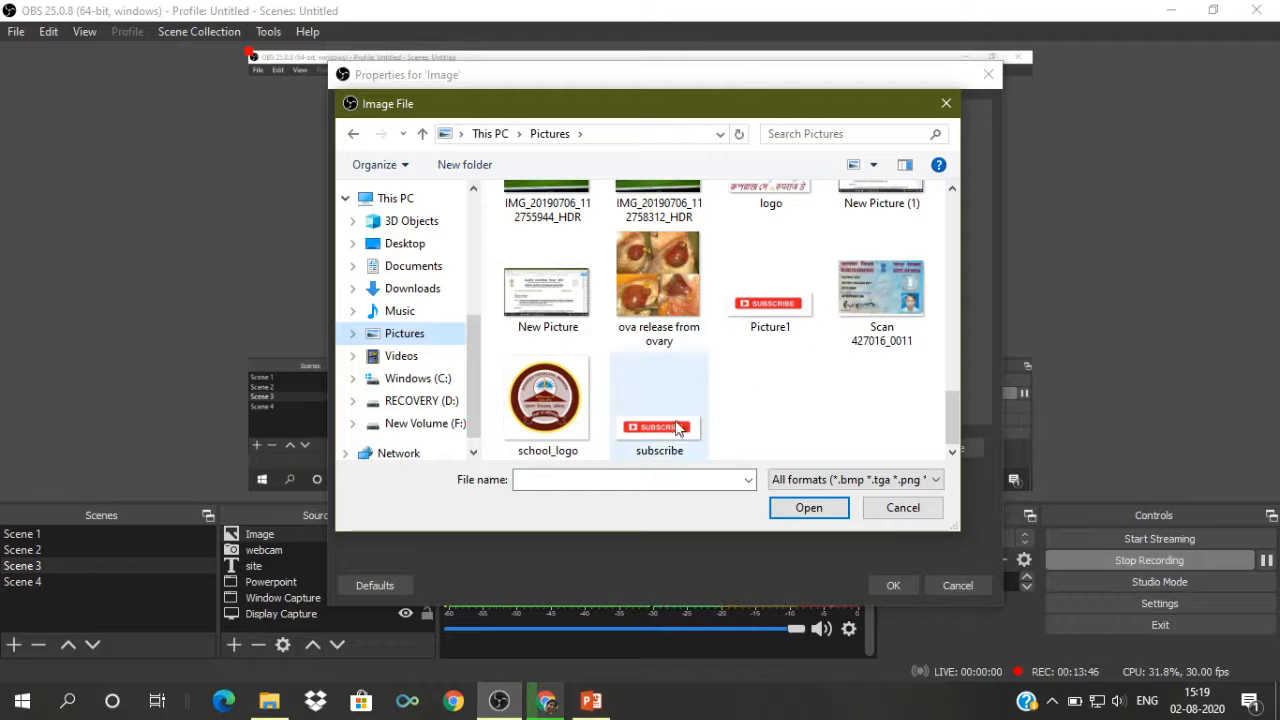
left_click(672, 428)
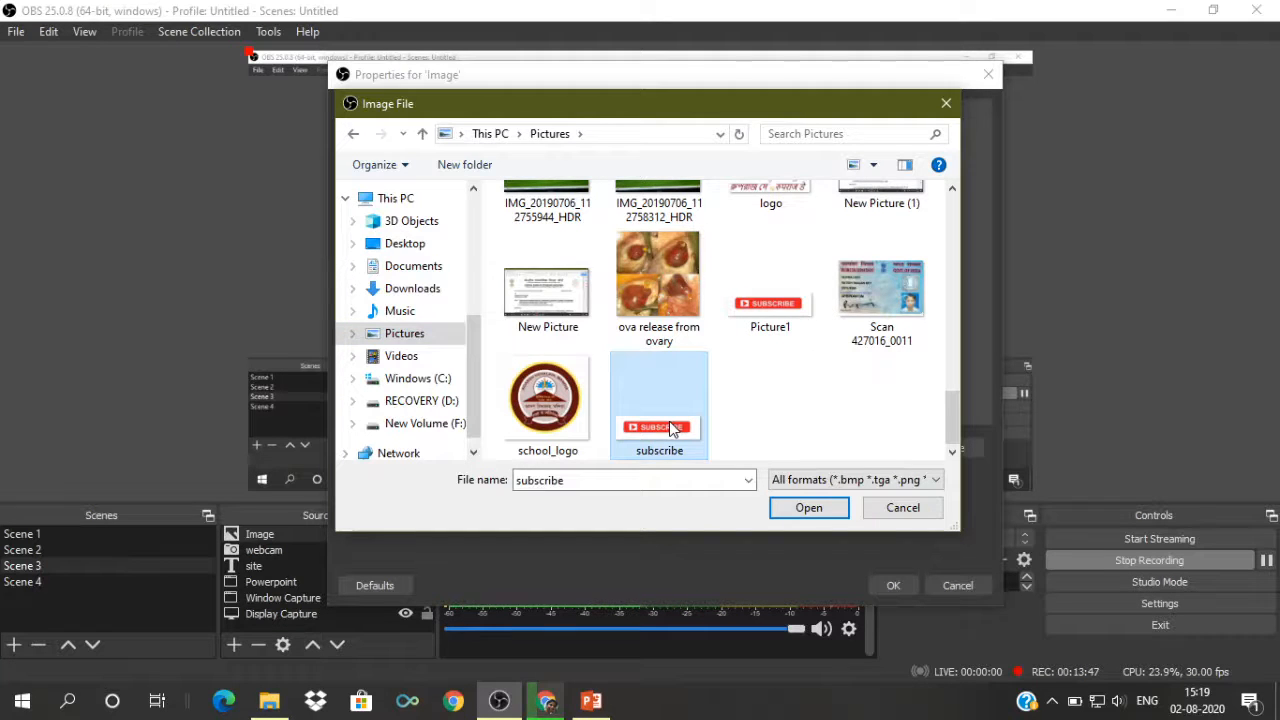
left_click(825, 511)
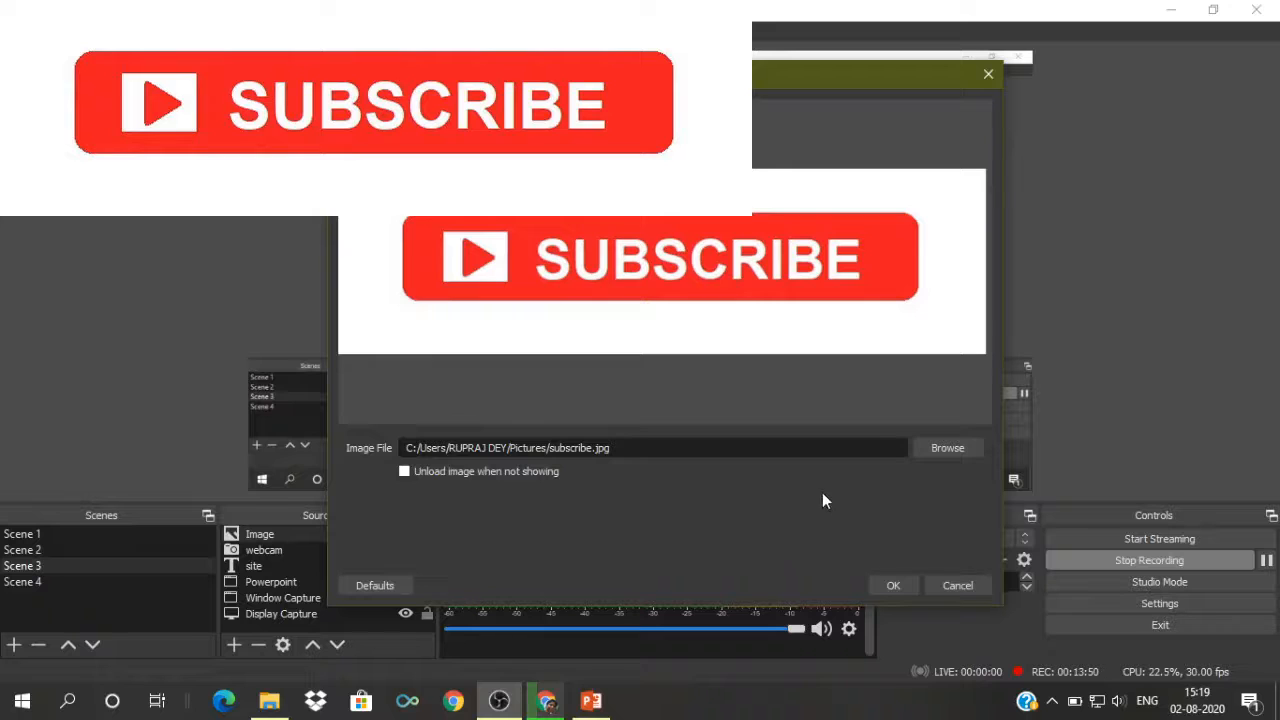
left_click(893, 585)
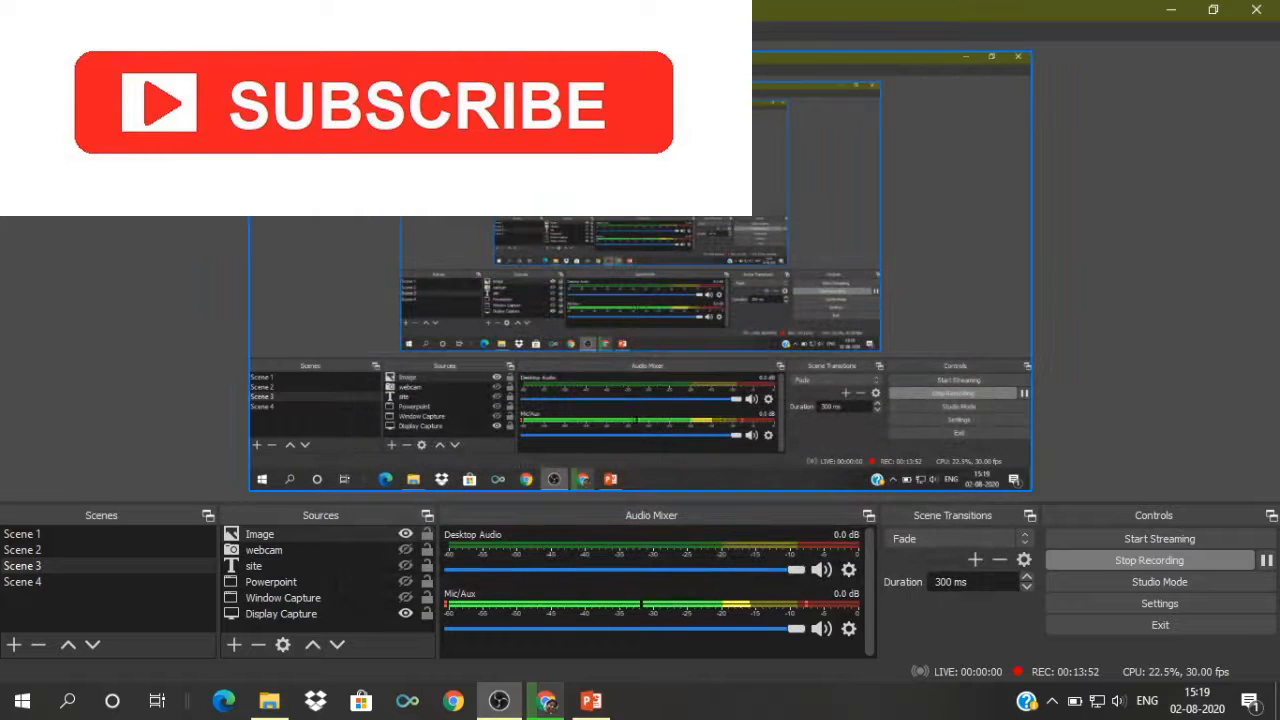
- Shrink the subscribe image to a small banner in the lower-right corner of the canvas, and hide the Image source
left_click_drag(752, 128, 496, 57)
left_click_drag(458, 52, 553, 66)
left_click_drag(637, 61, 998, 483)
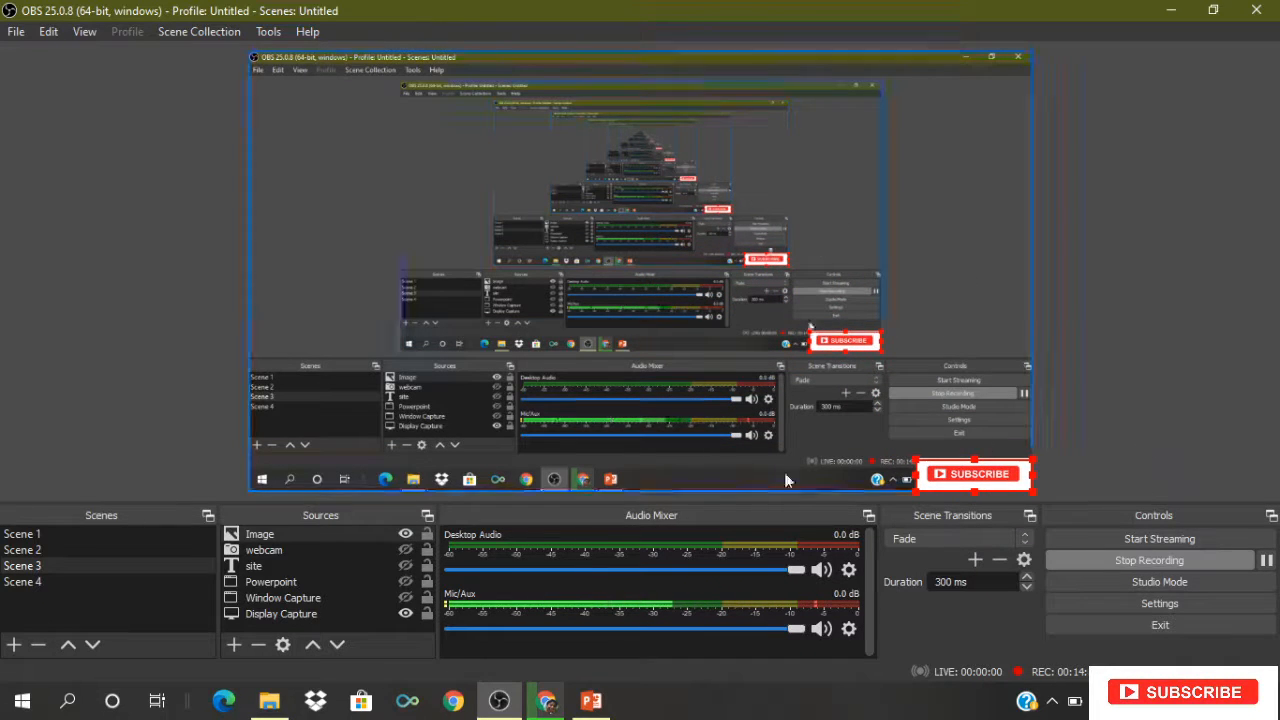
left_click(964, 479)
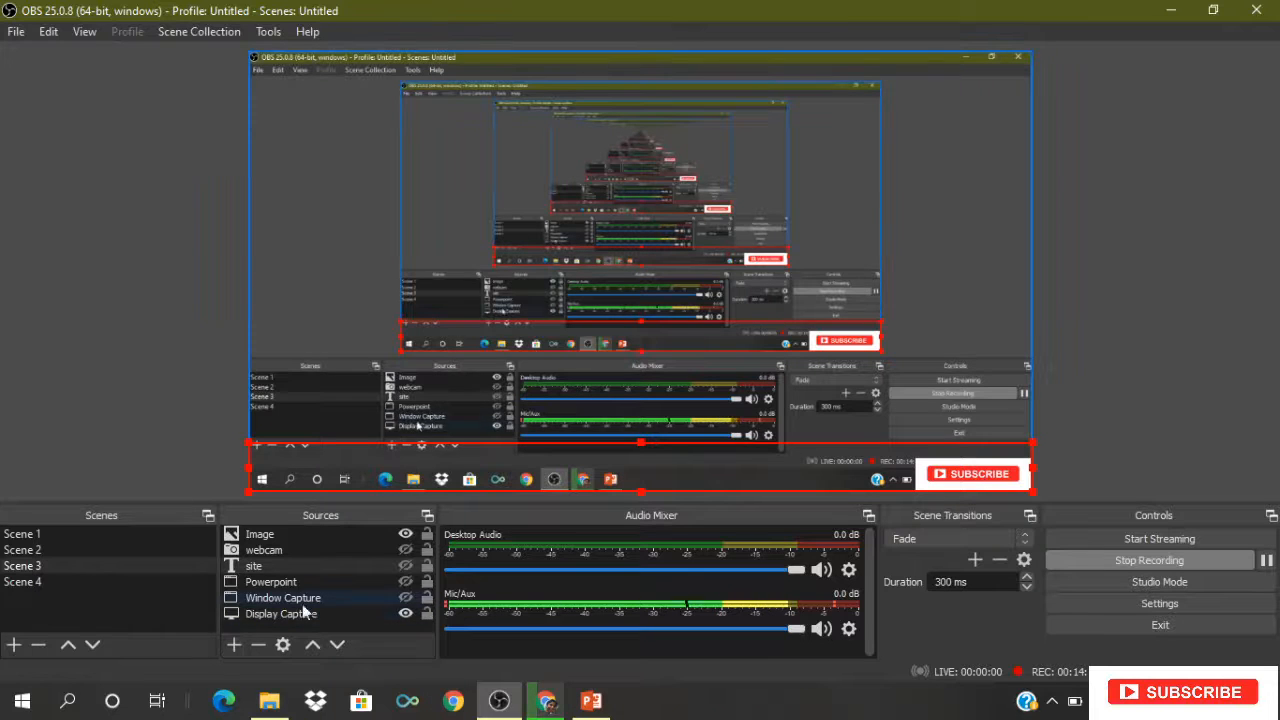
left_click(405, 536)
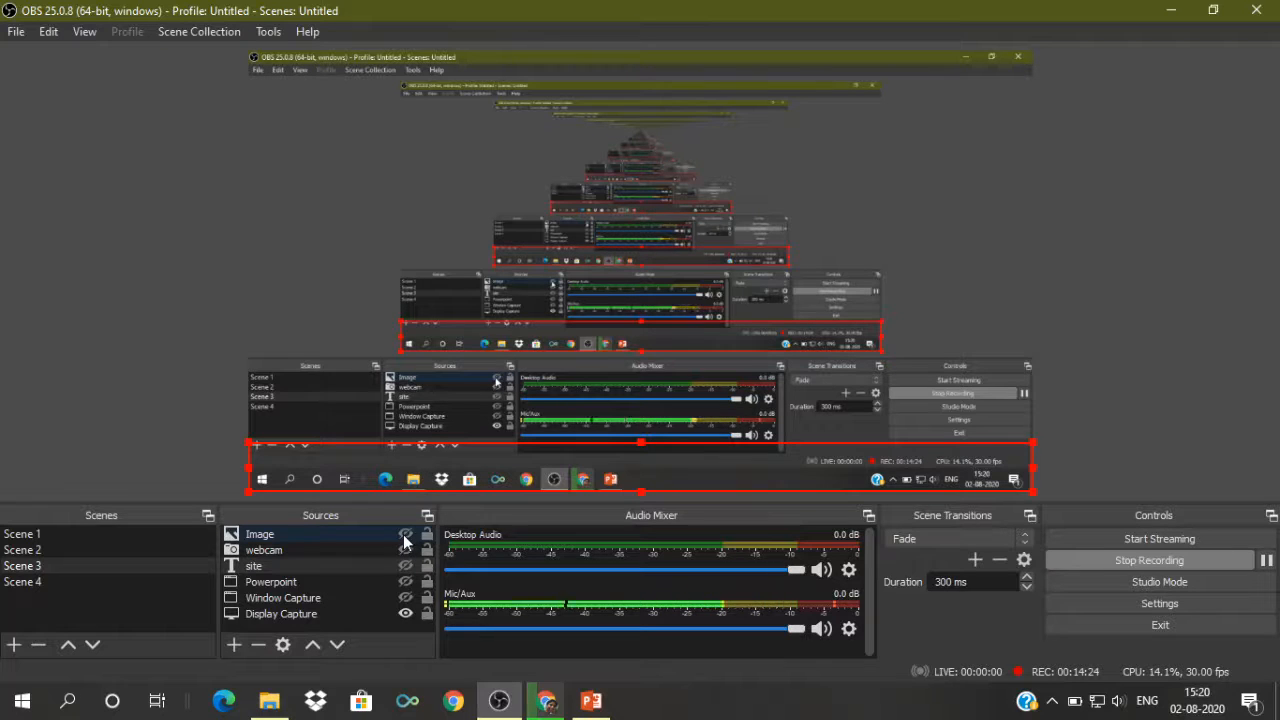
- Add a new Text (GDI+) source called "Name" to Scene 3
left_click(230, 646)
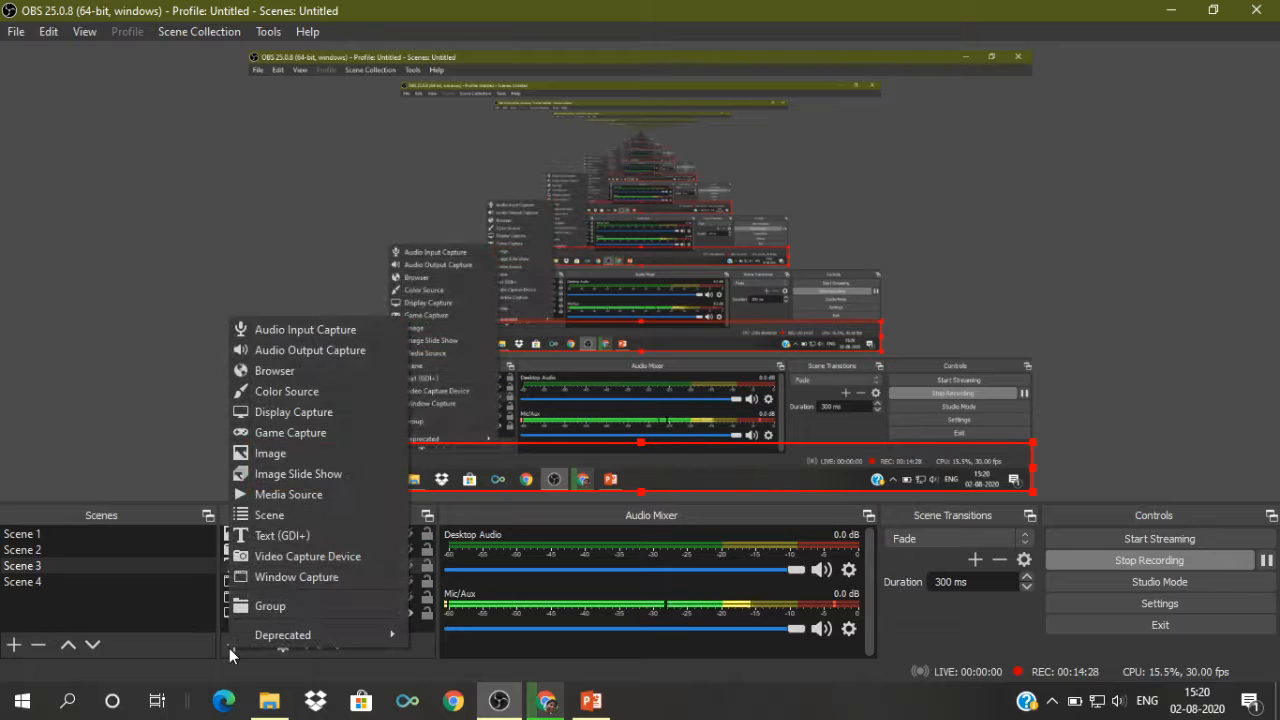
left_click(260, 536)
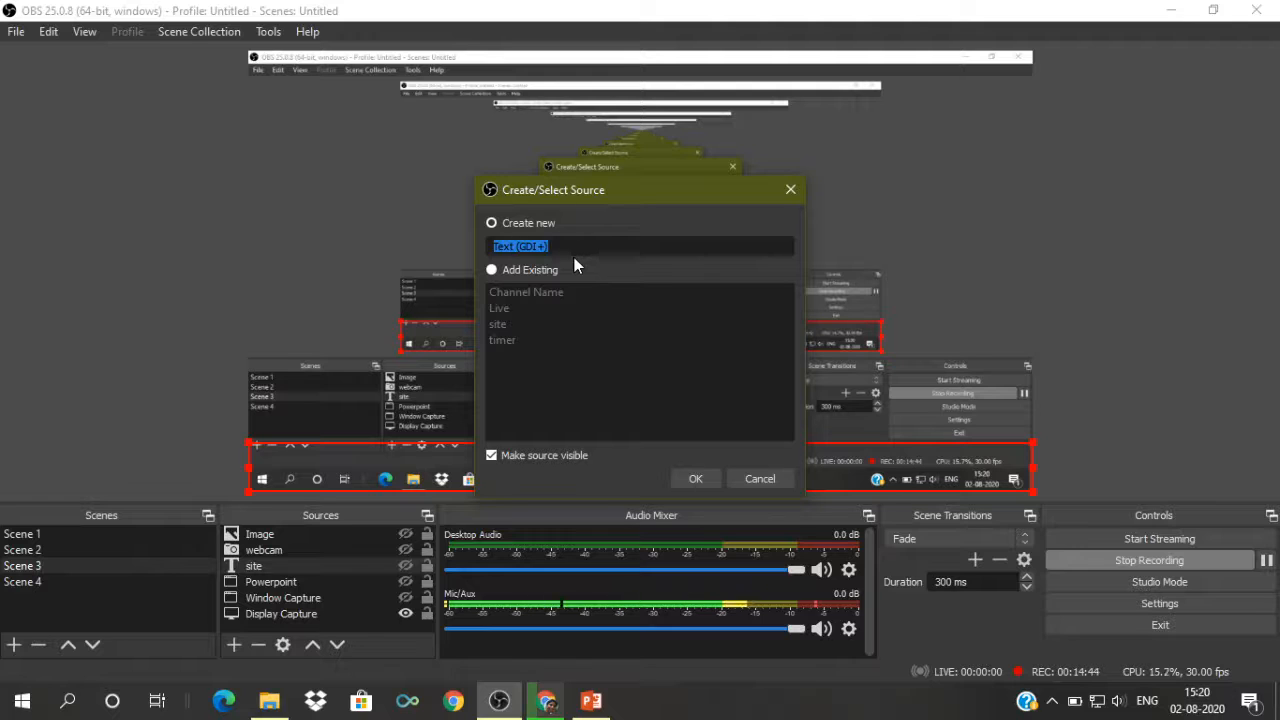
type("Name")
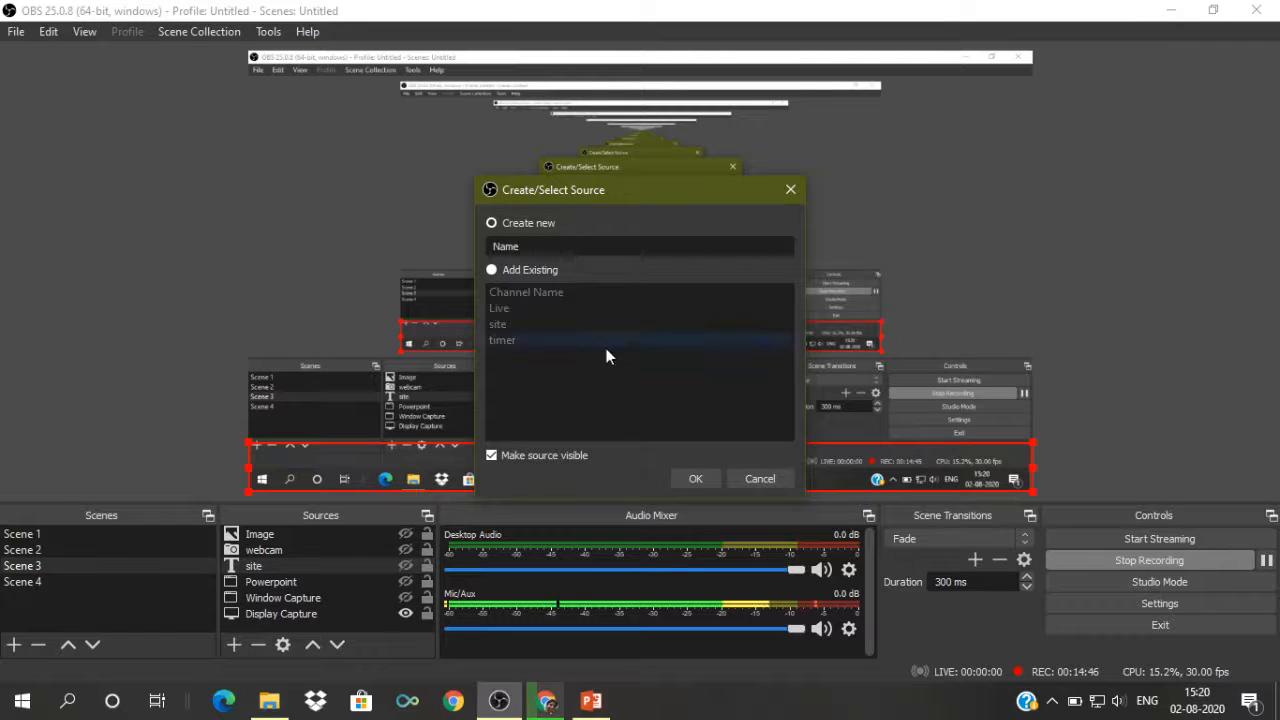
left_click(701, 479)
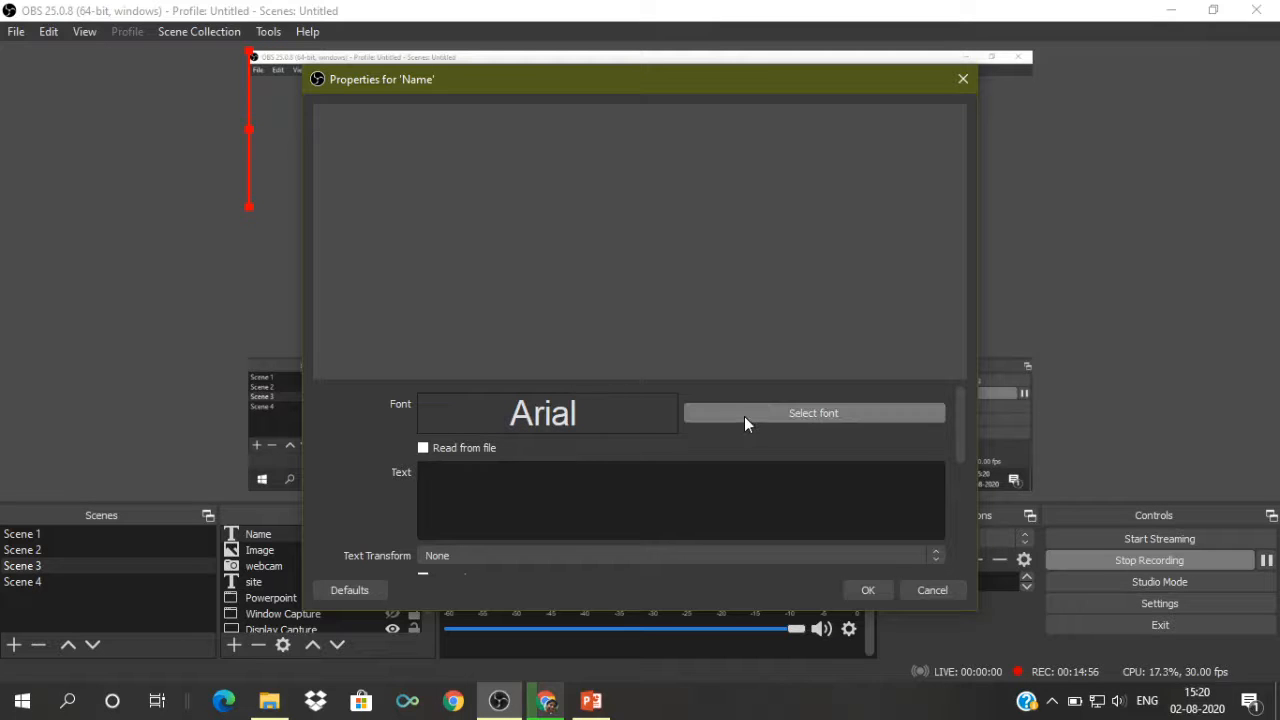
- Set the Name text source's font to Bell MT, Regular style, size 72
left_click(810, 414)
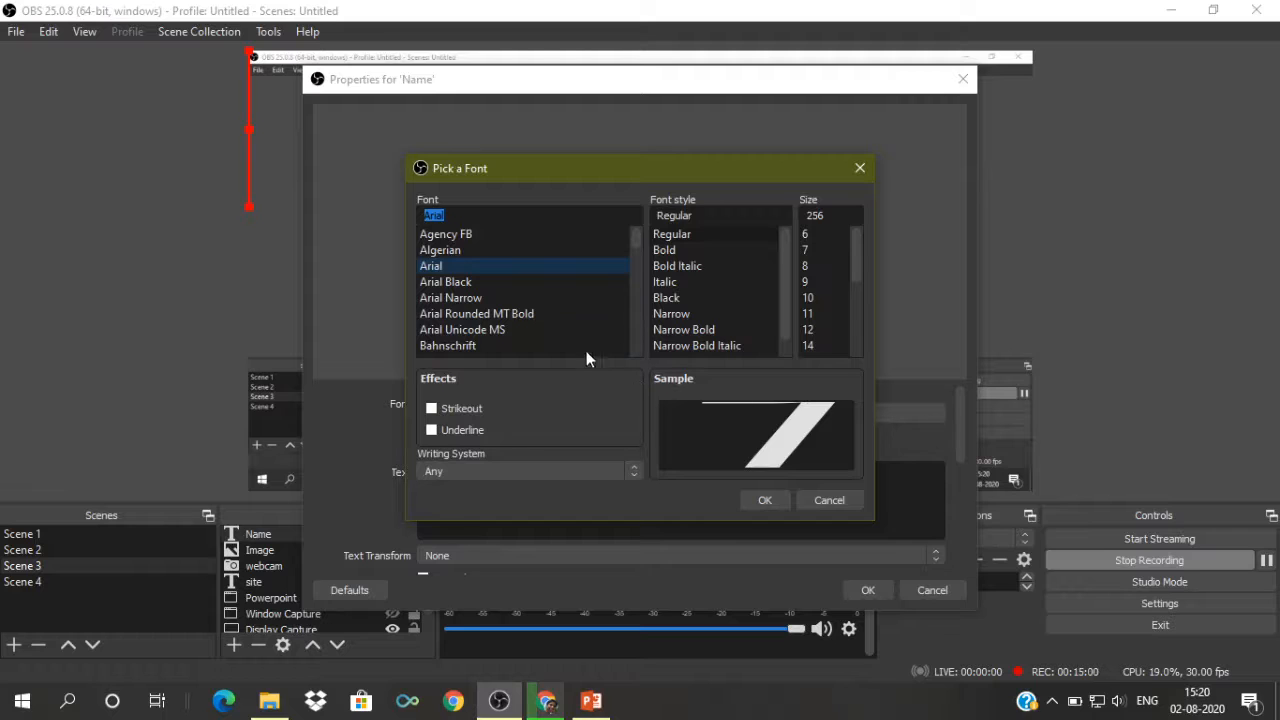
scroll(533, 312, "down", 5)
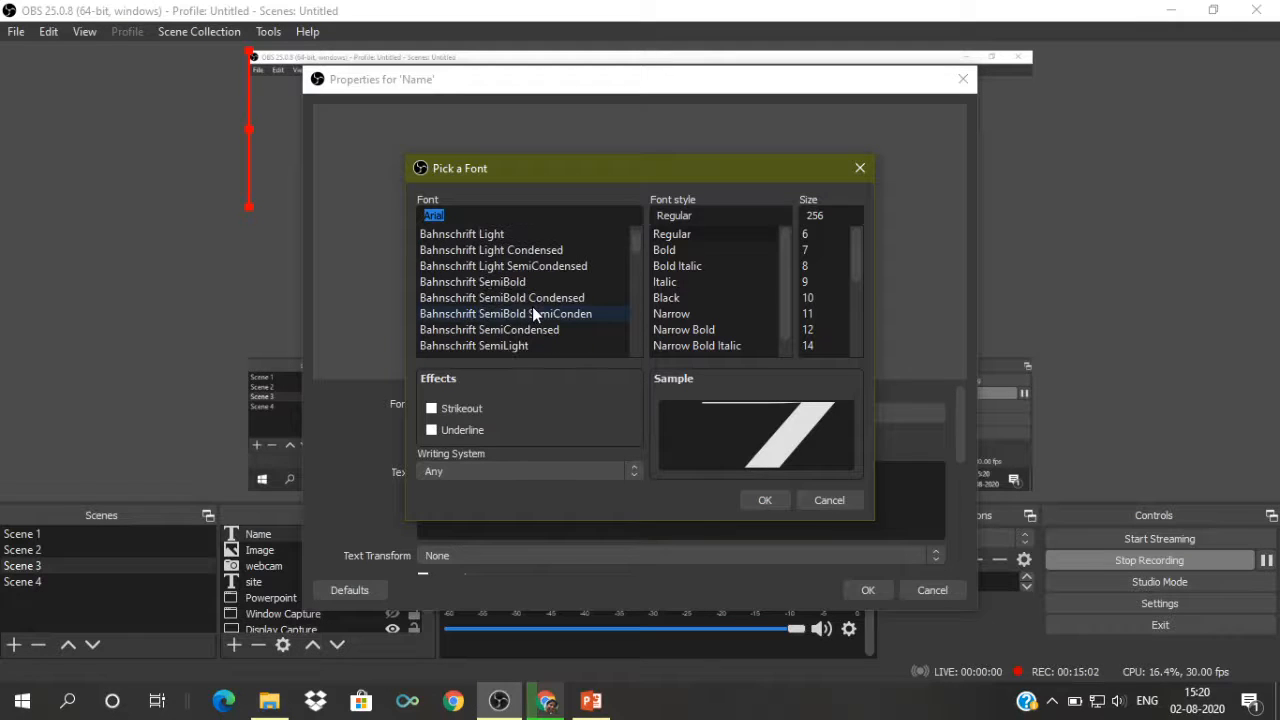
scroll(533, 307, "down", 2)
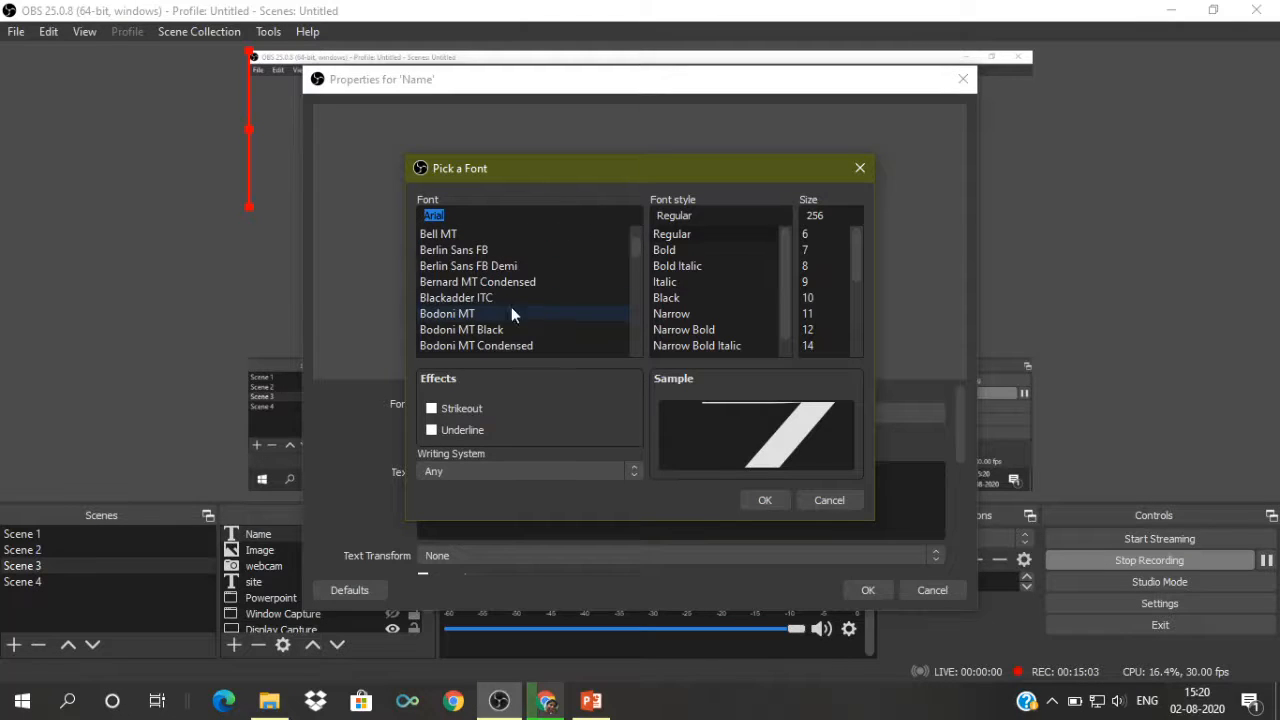
left_click(448, 236)
left_click(704, 238)
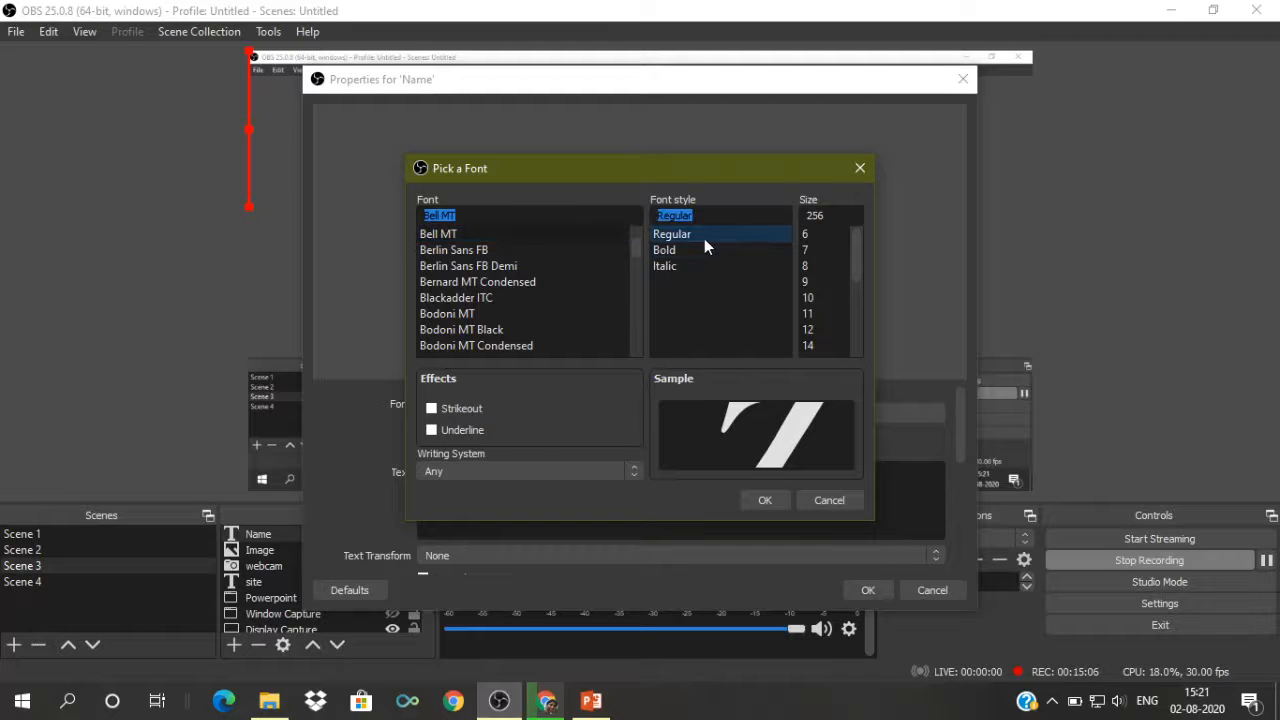
scroll(825, 337, "down", 1)
scroll(825, 337, "down", 3)
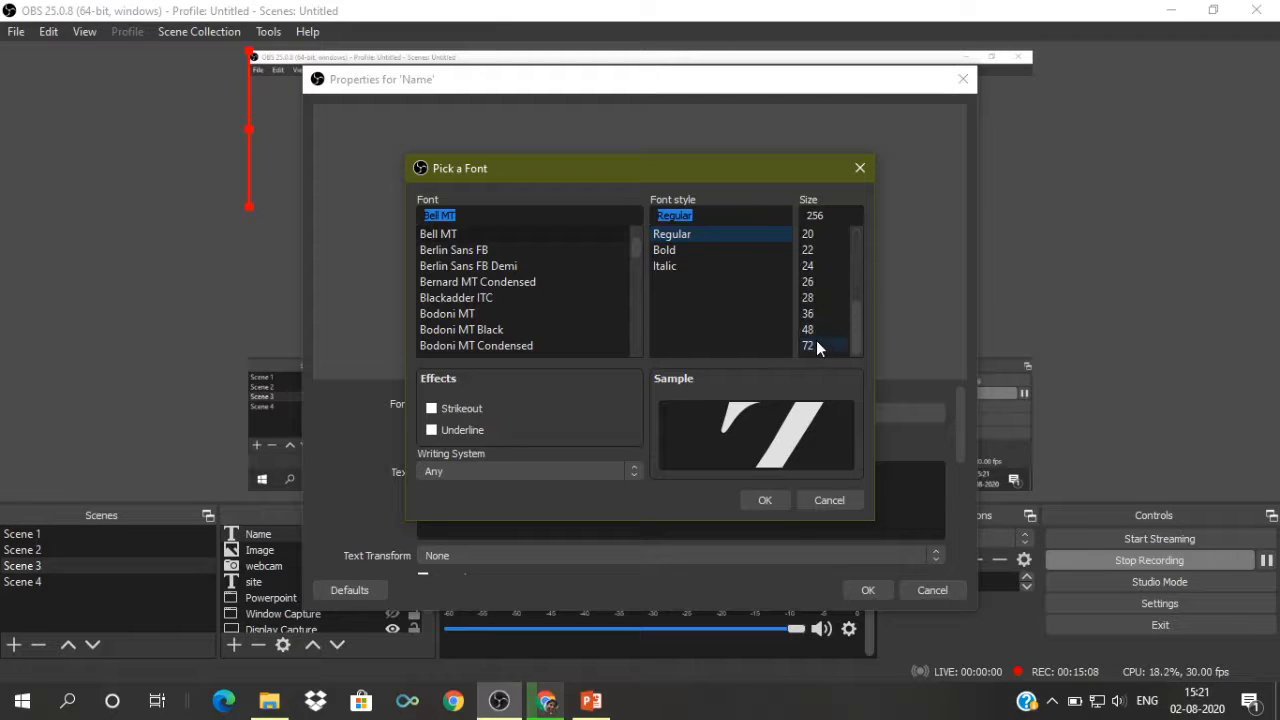
left_click(816, 345)
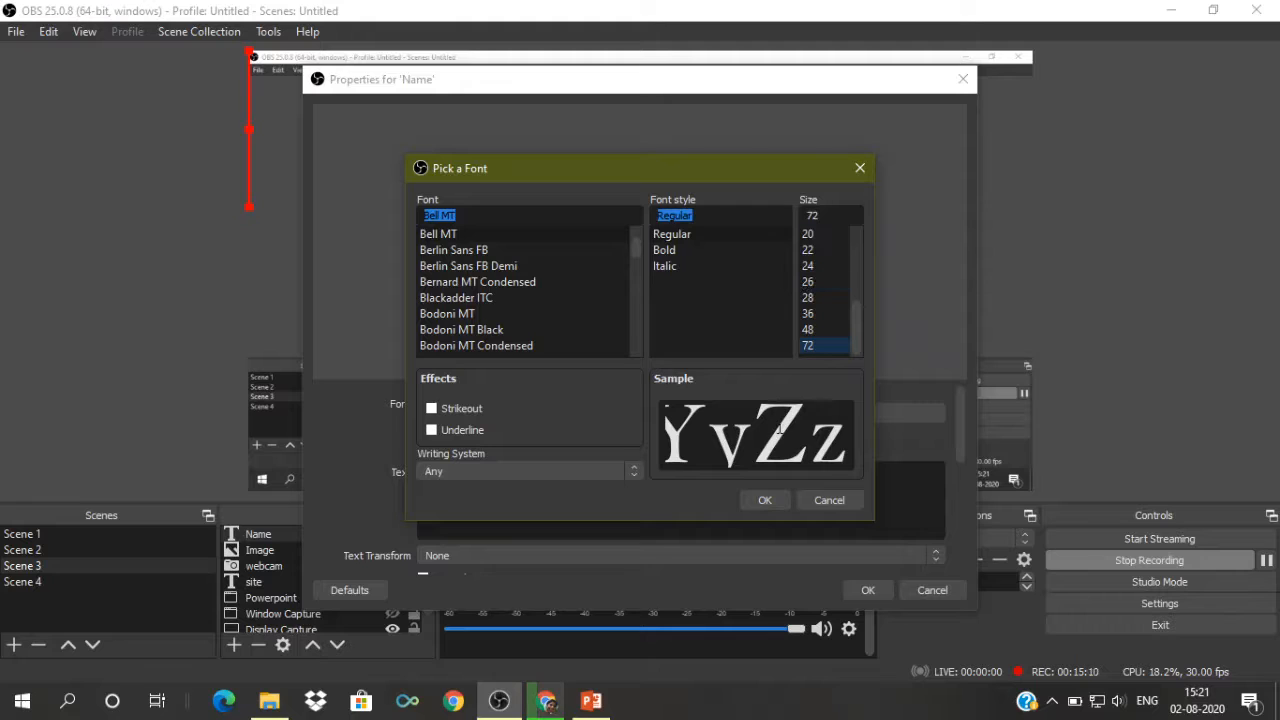
left_click(763, 500)
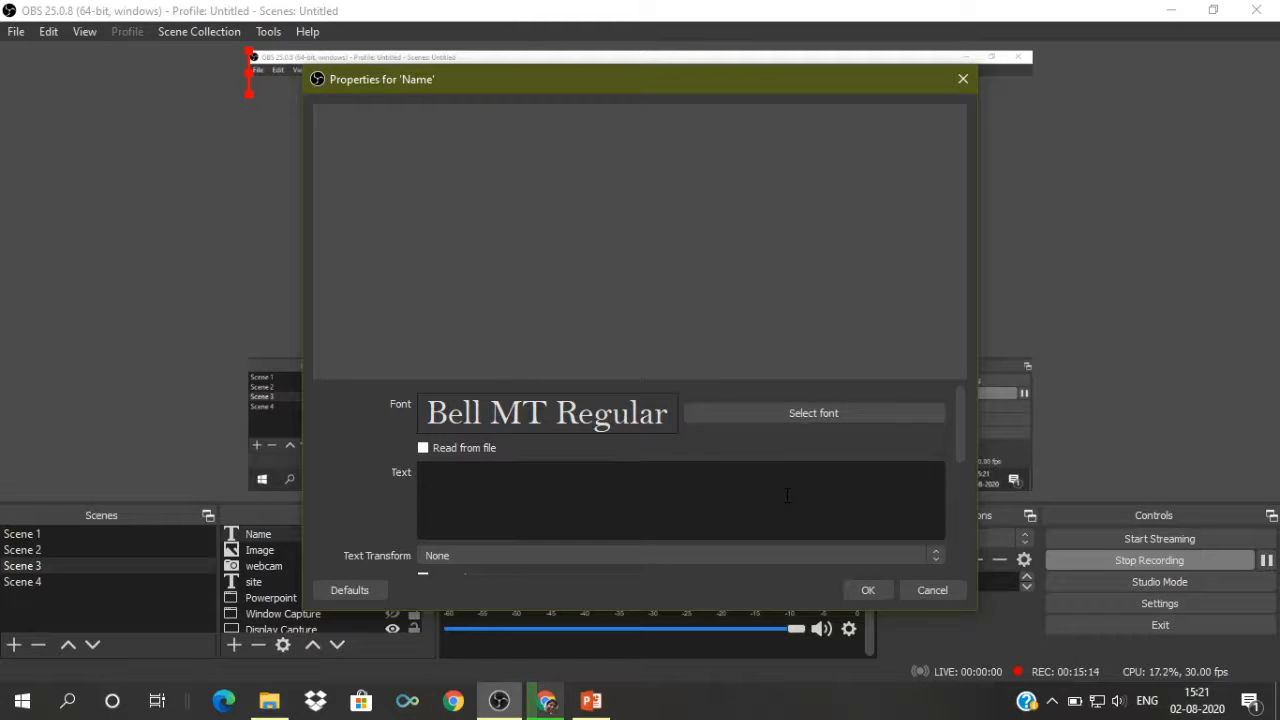
- Enter the presenter's full name as the first text line and "Adarsh Vidyalaya, Mandia" as the second
type("R")
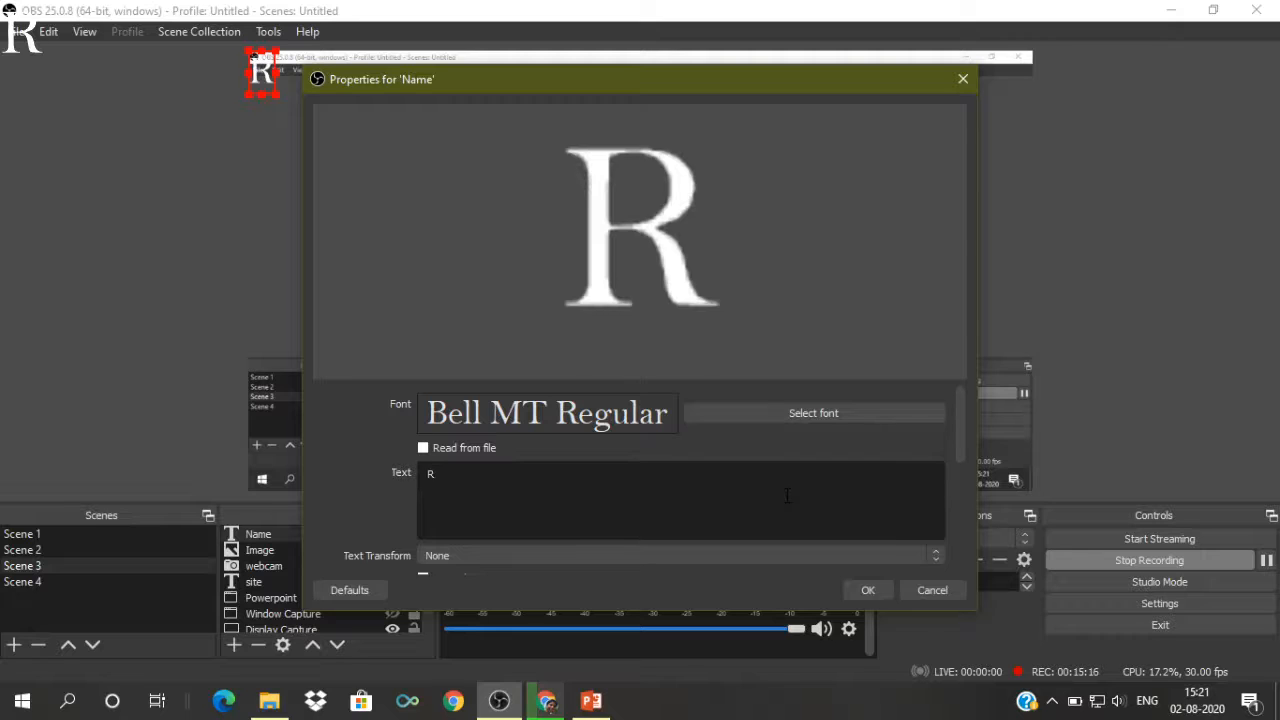
type("upRaj")
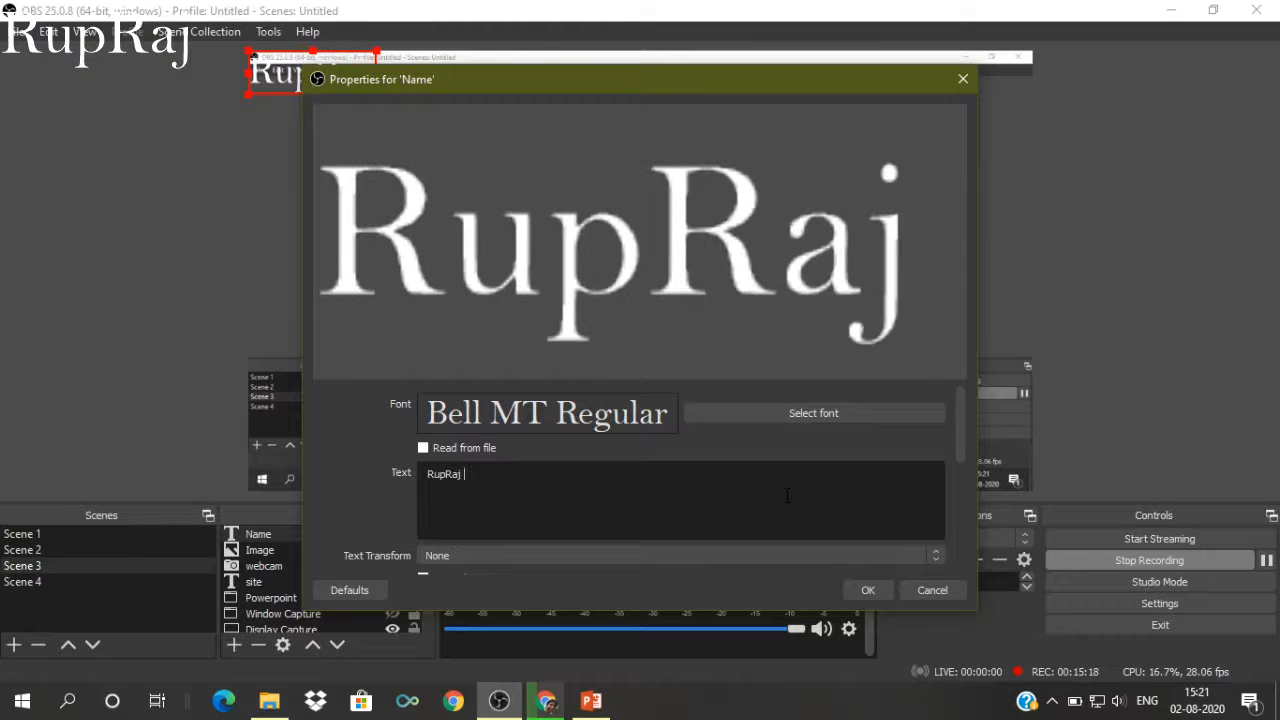
key("BackSpace")
key("BackSpace")
key("BackSpace")
key("BackSpace")
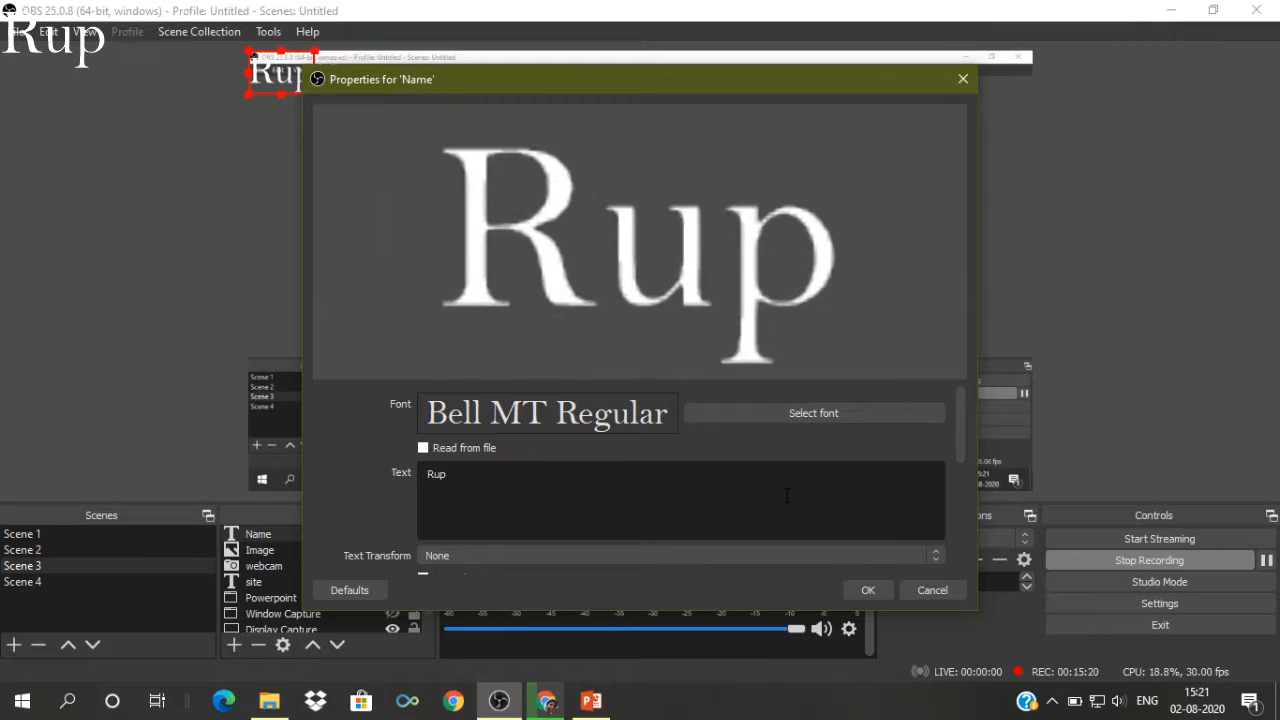
type("raj Dey")
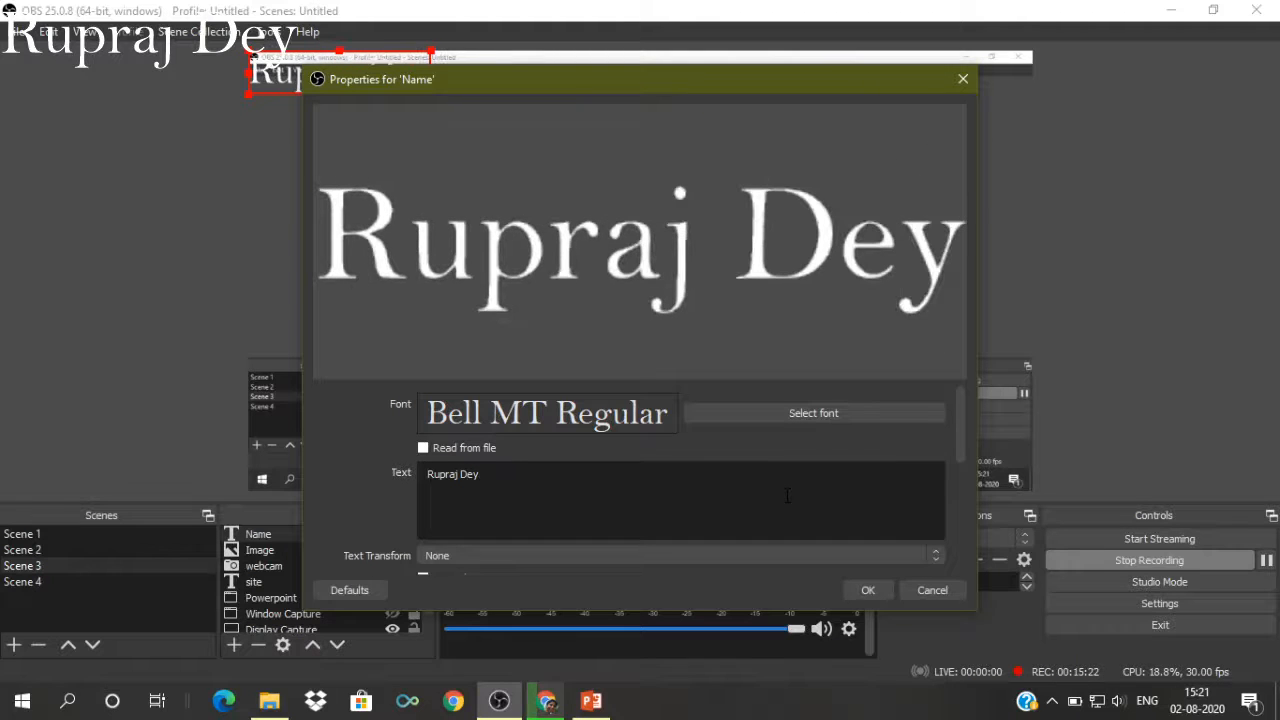
key("Return")
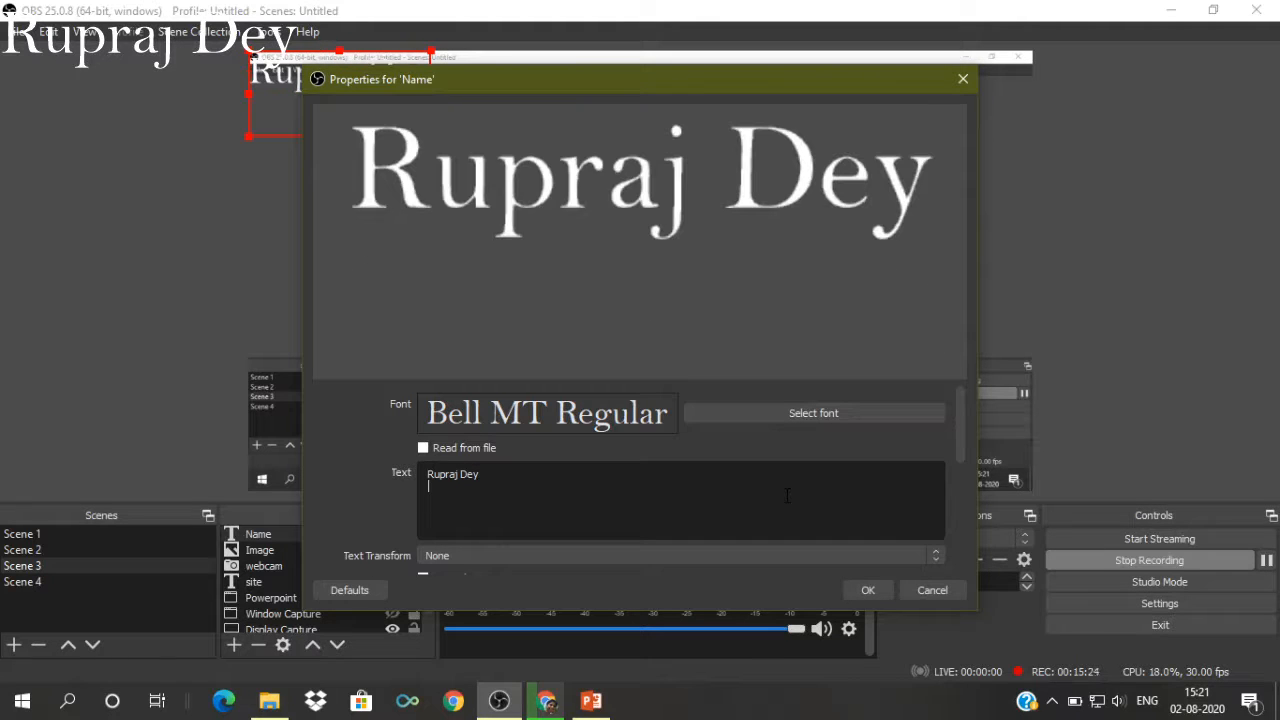
type("Adarsh ")
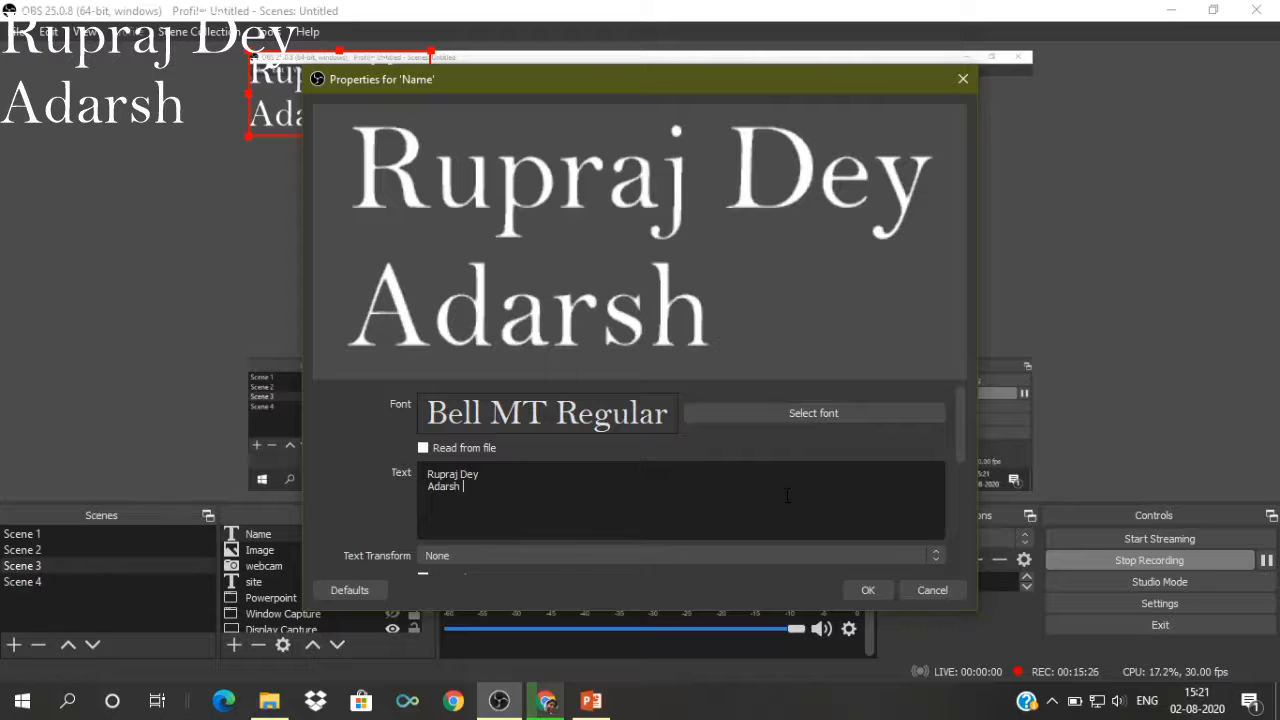
type("Vidyala")
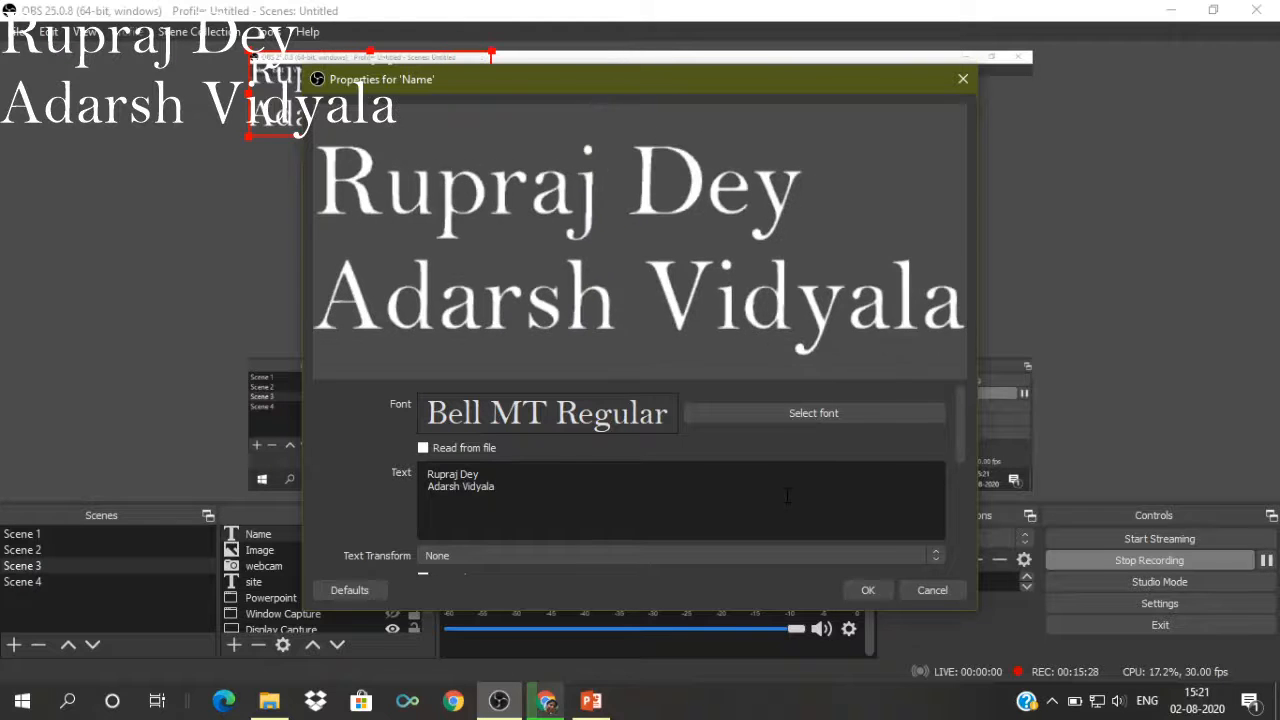
type("ya, Mandia")
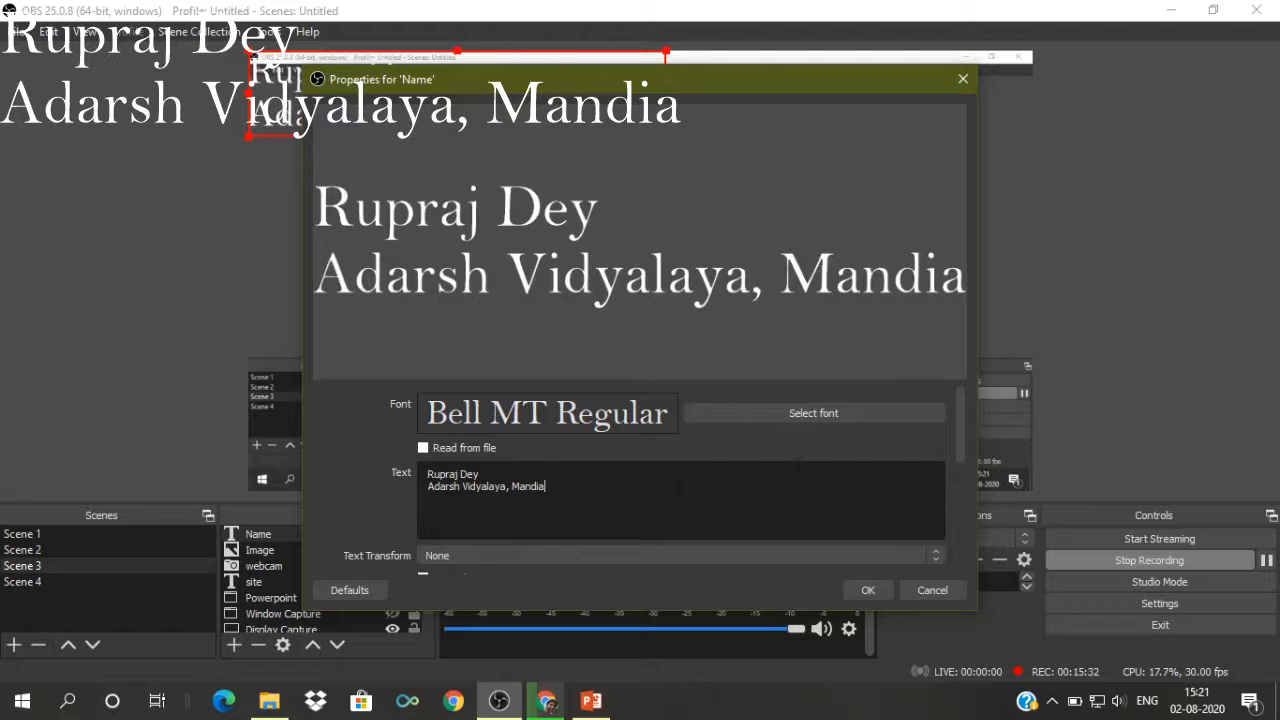
- Set the text color of the Name source to lime green, #aaff00
scroll(683, 480, "down", 1)
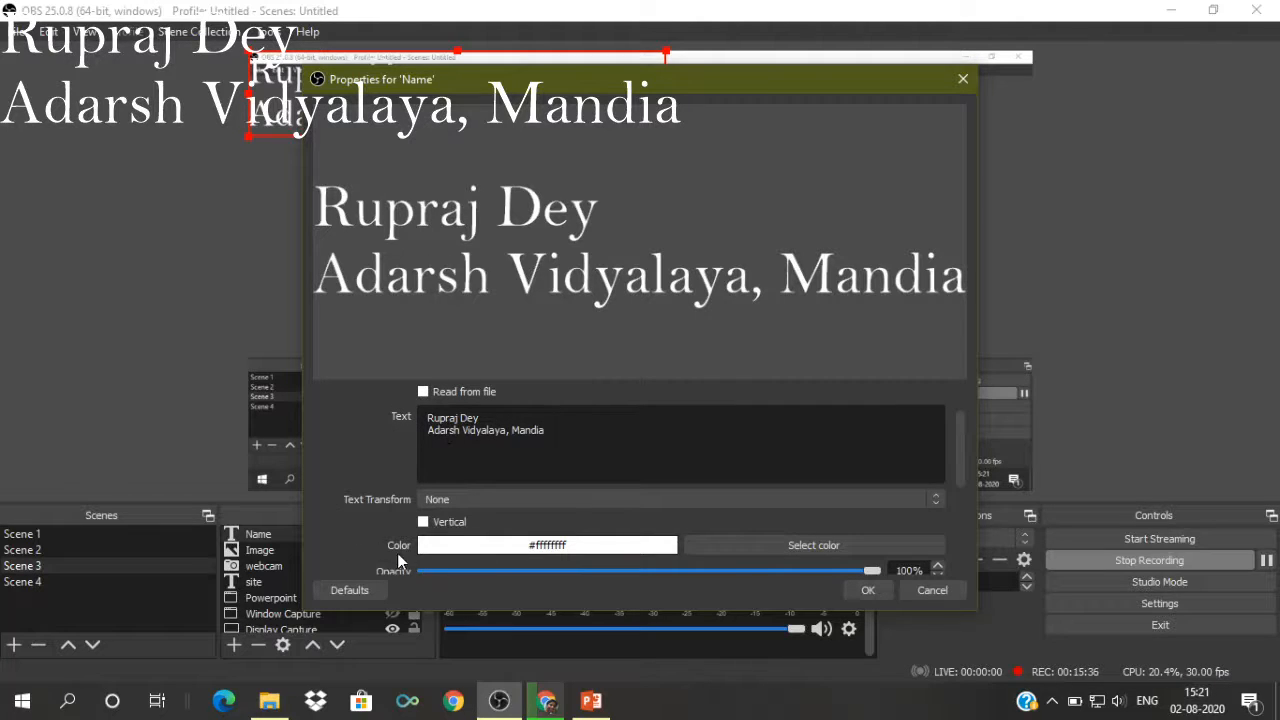
left_click(474, 501)
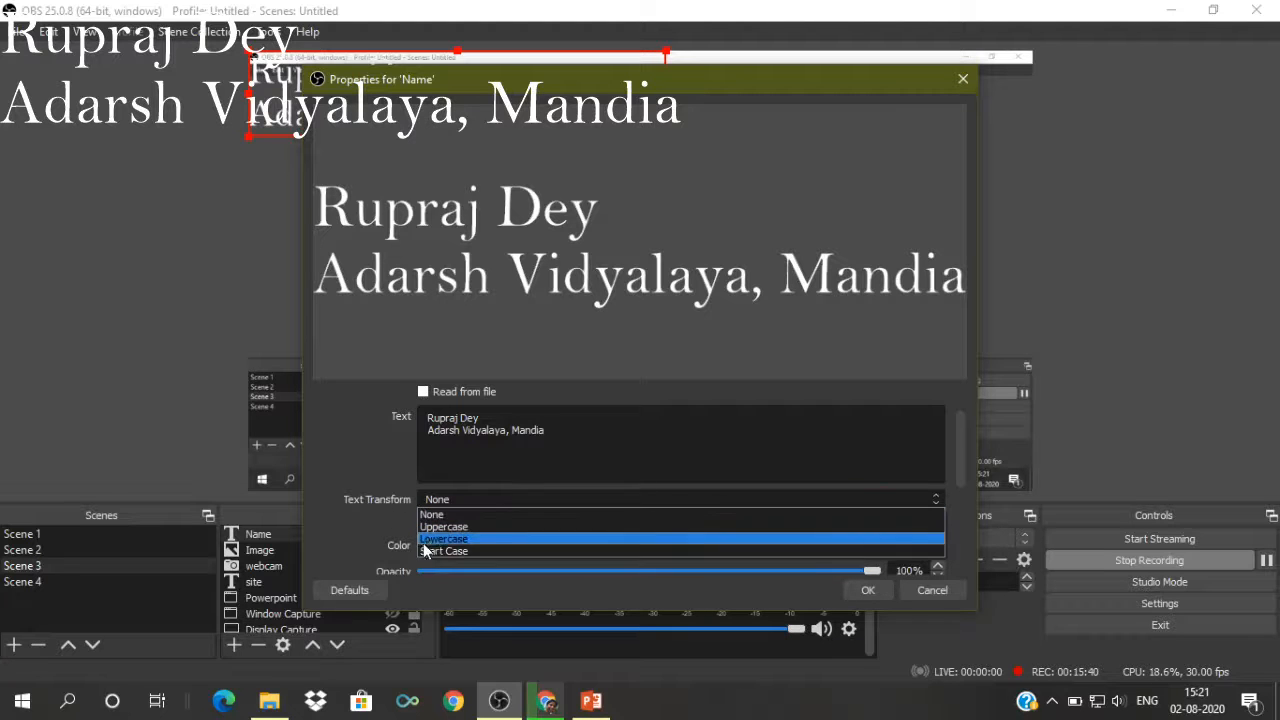
left_click(362, 527)
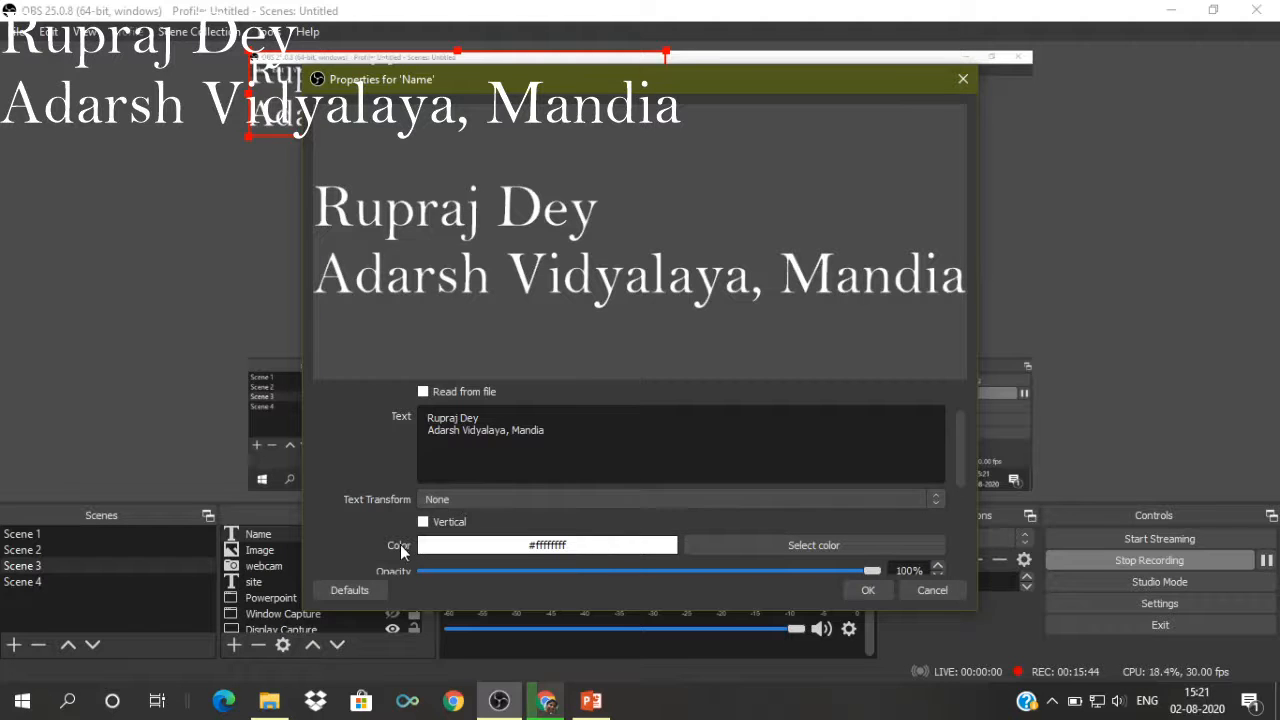
left_click(755, 543)
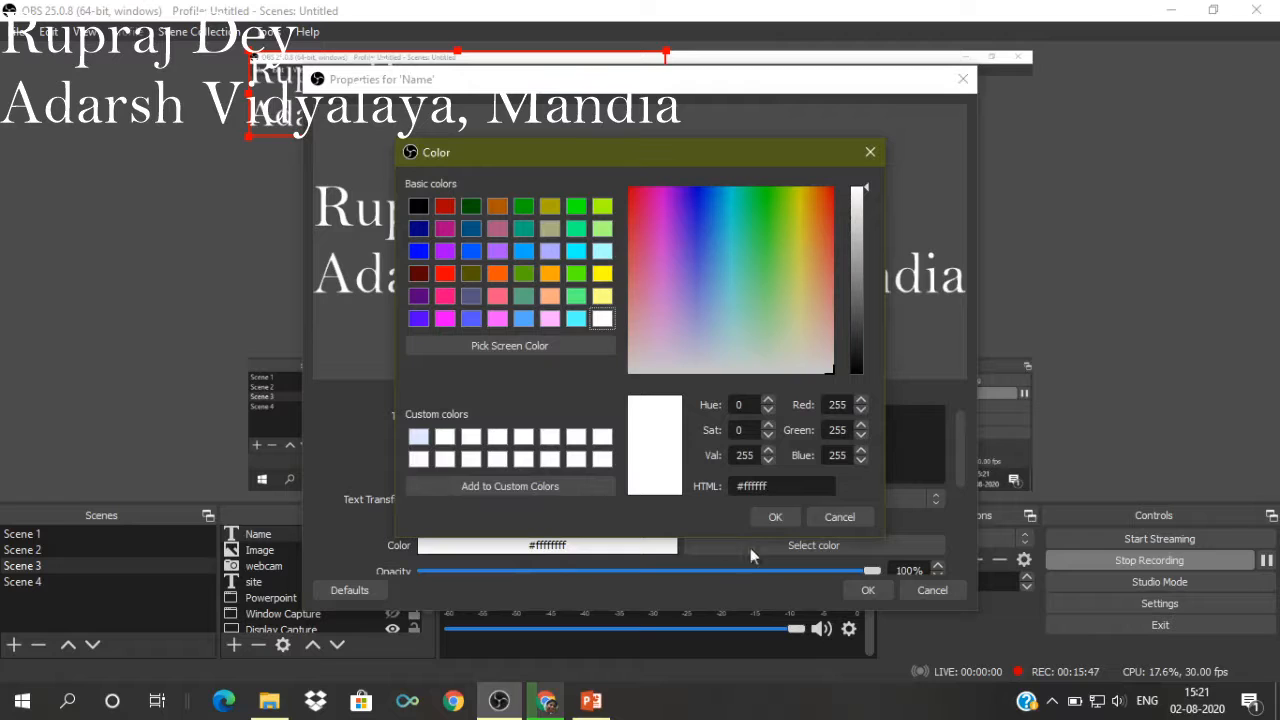
left_click(602, 228)
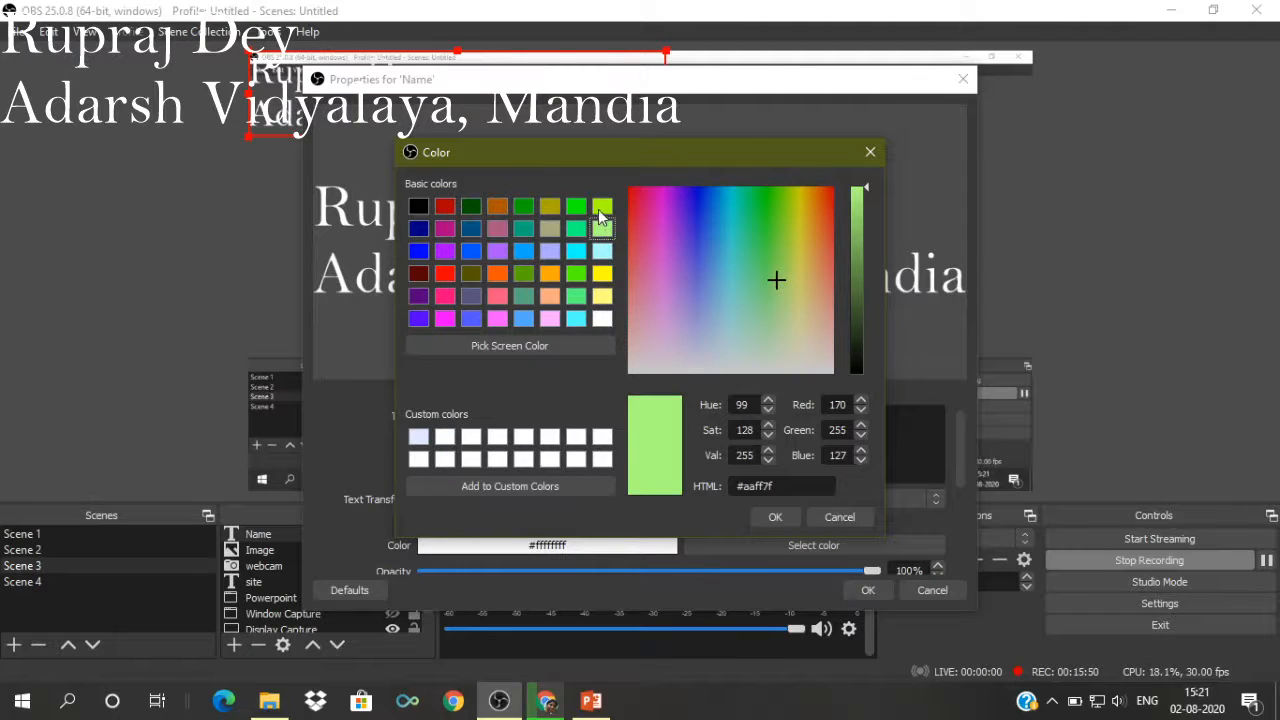
left_click(418, 274)
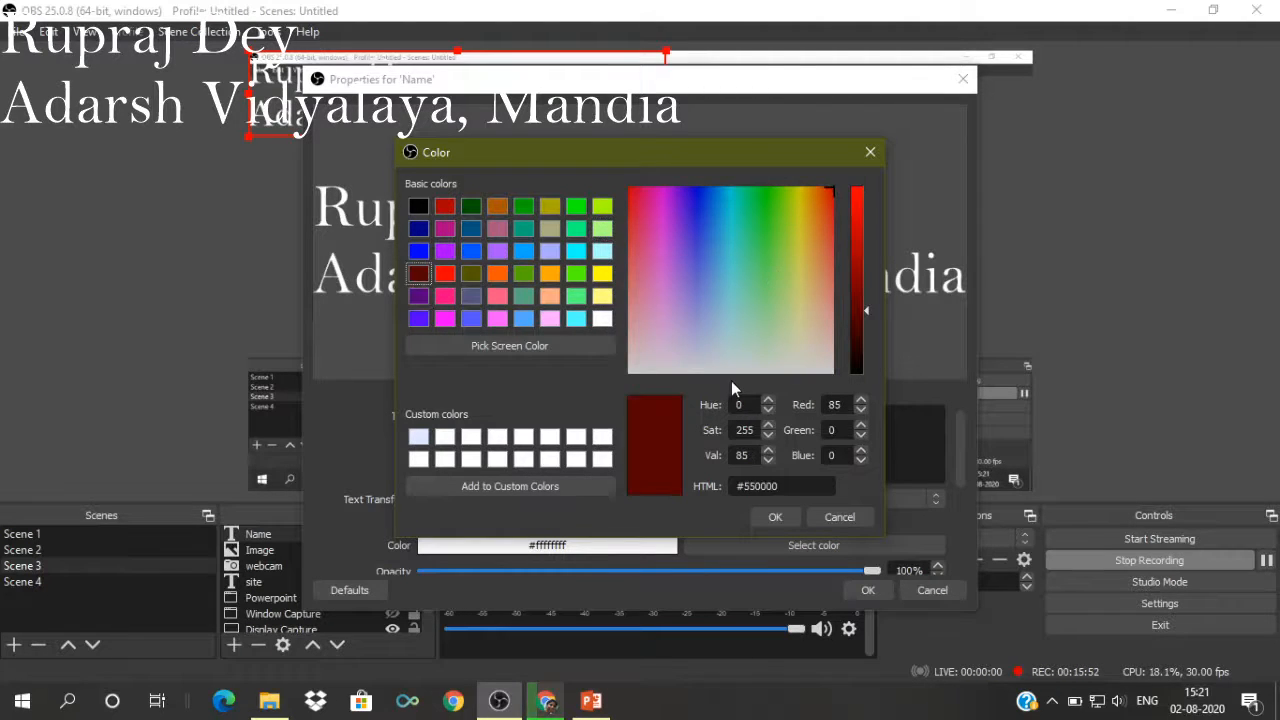
left_click(602, 207)
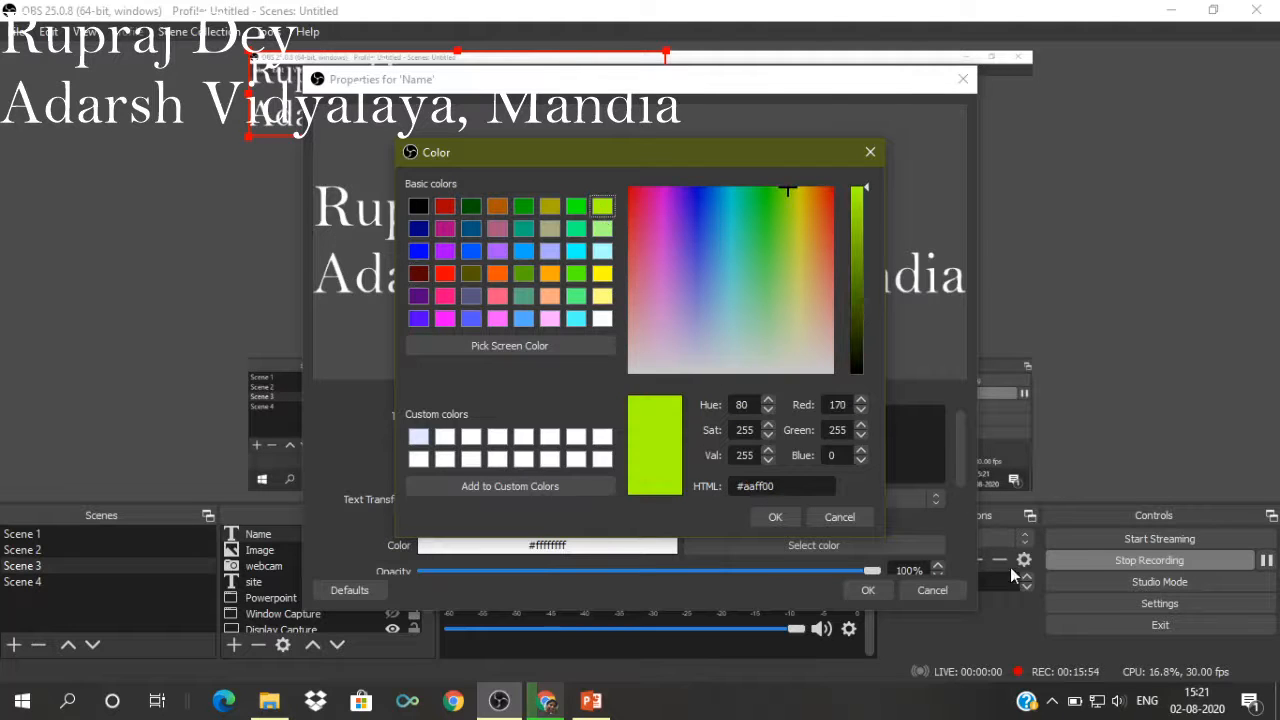
left_click(776, 517)
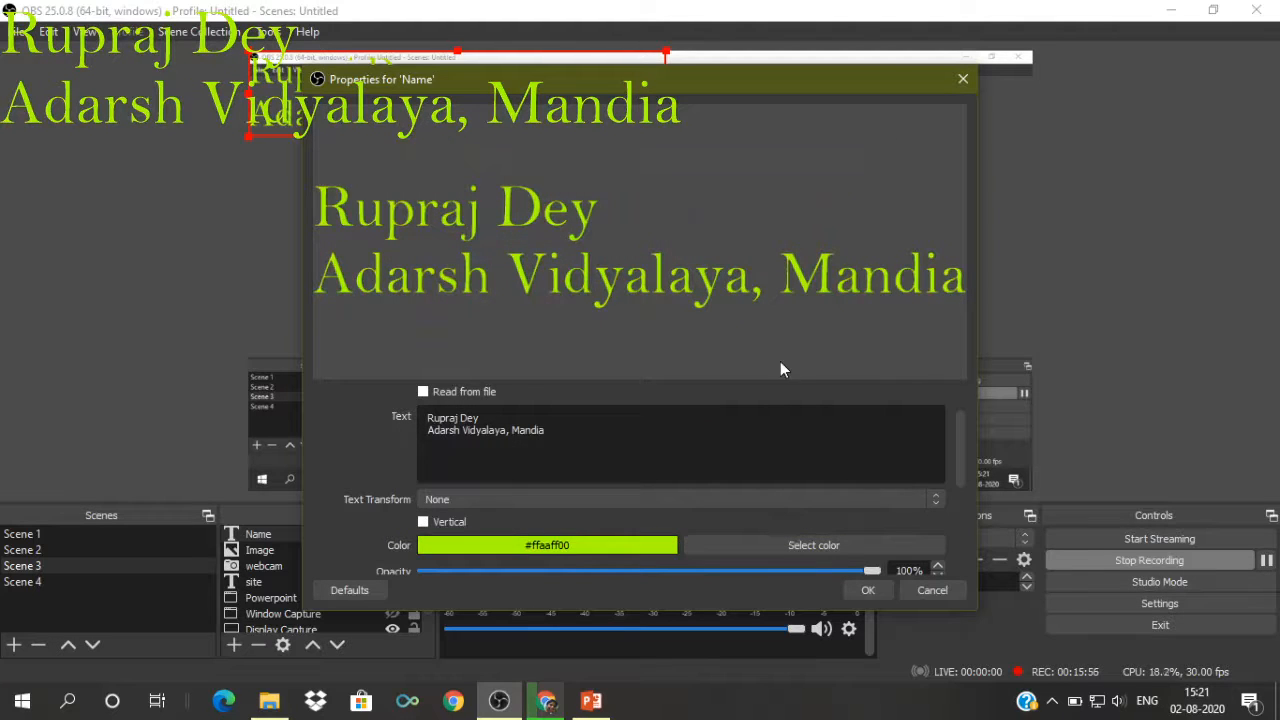
- Set the Name source's background color to white, #ffffff
left_click_drag(955, 450, 958, 498)
mouse_move(871, 476)
left_mouse_down()
mouse_move(606, 485)
mouse_move(812, 509)
mouse_move(882, 487)
left_mouse_up()
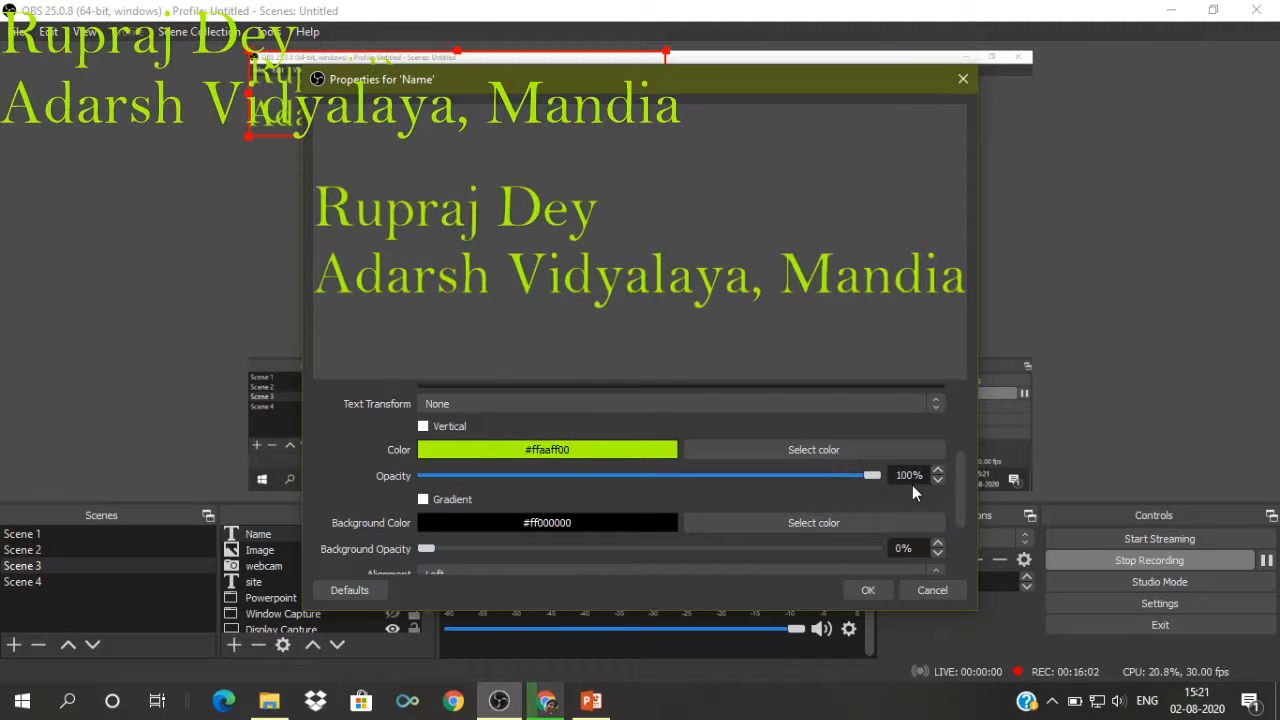
left_click(783, 523)
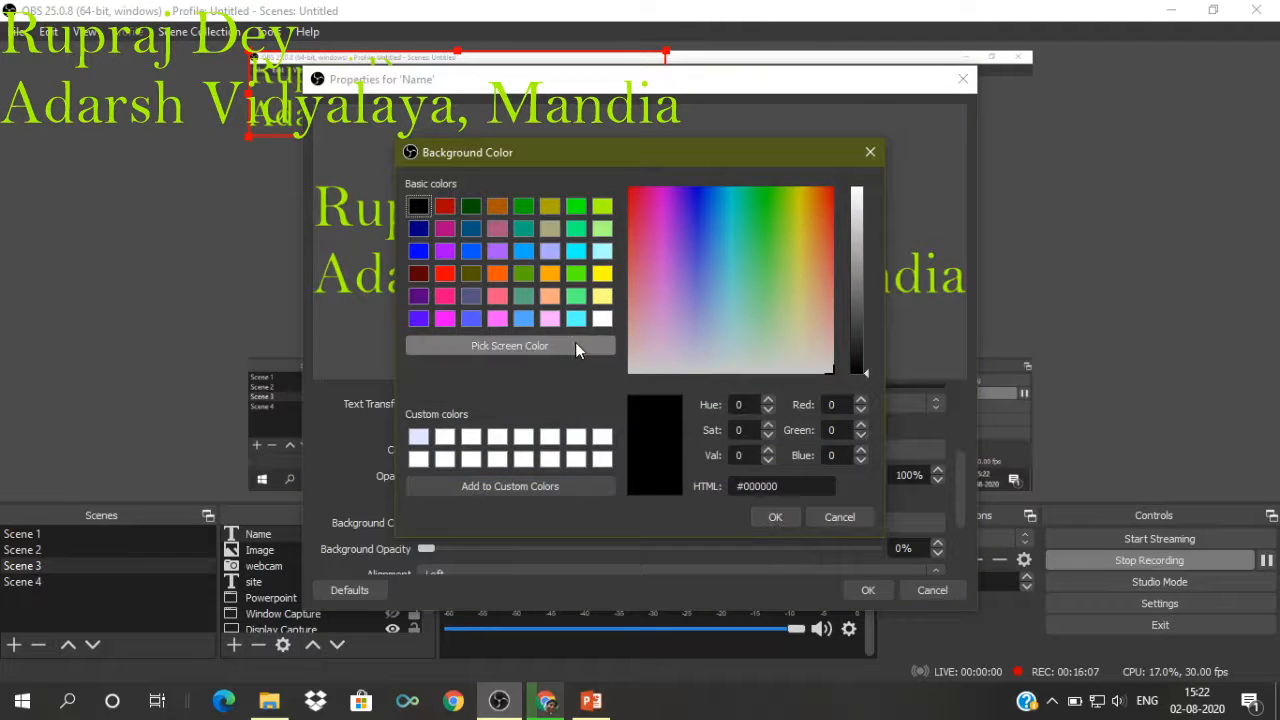
left_click(602, 297)
left_click(580, 319)
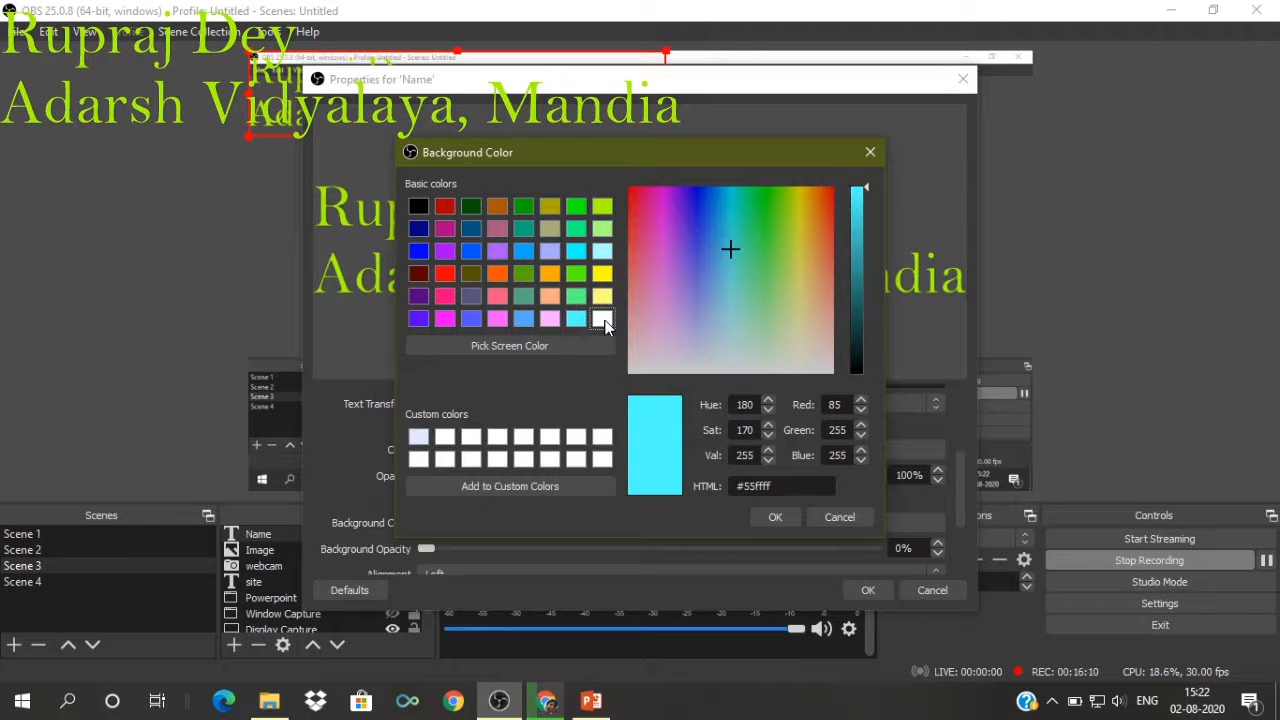
left_click(601, 319)
left_click(781, 520)
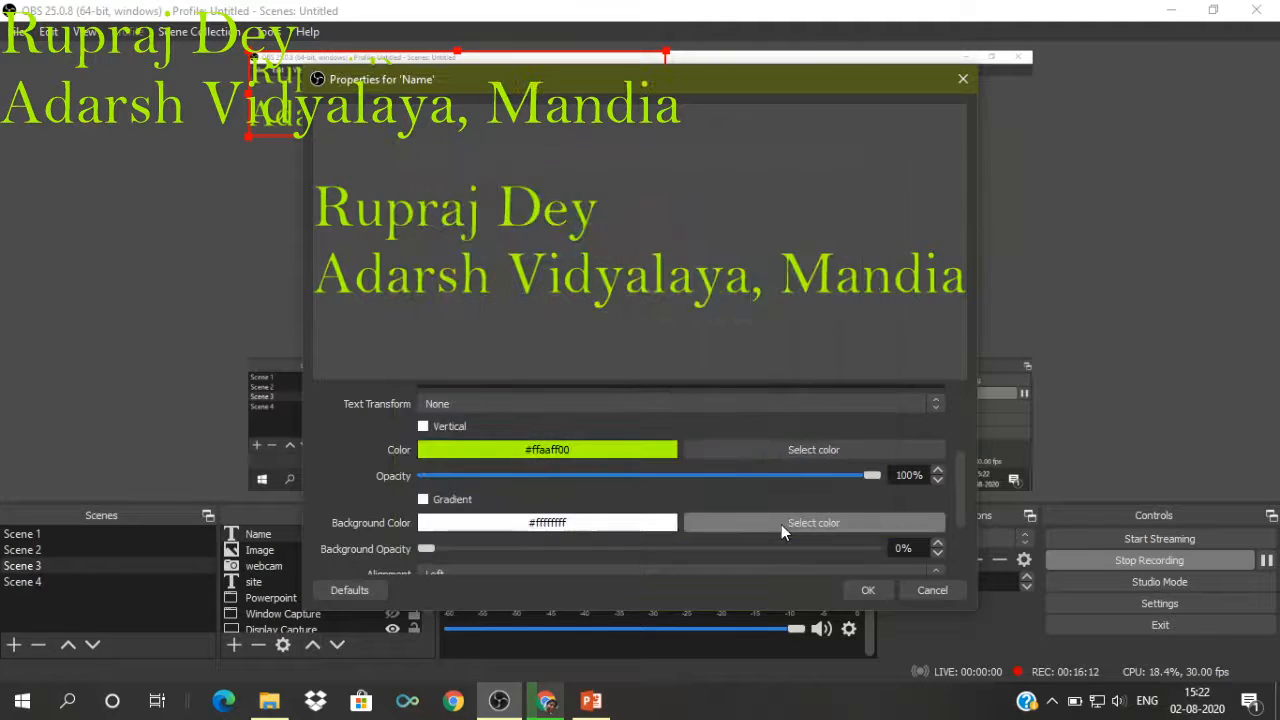
- Set the text's horizontal alignment to Center and accept the Name source's properties
scroll(663, 533, "down", 2)
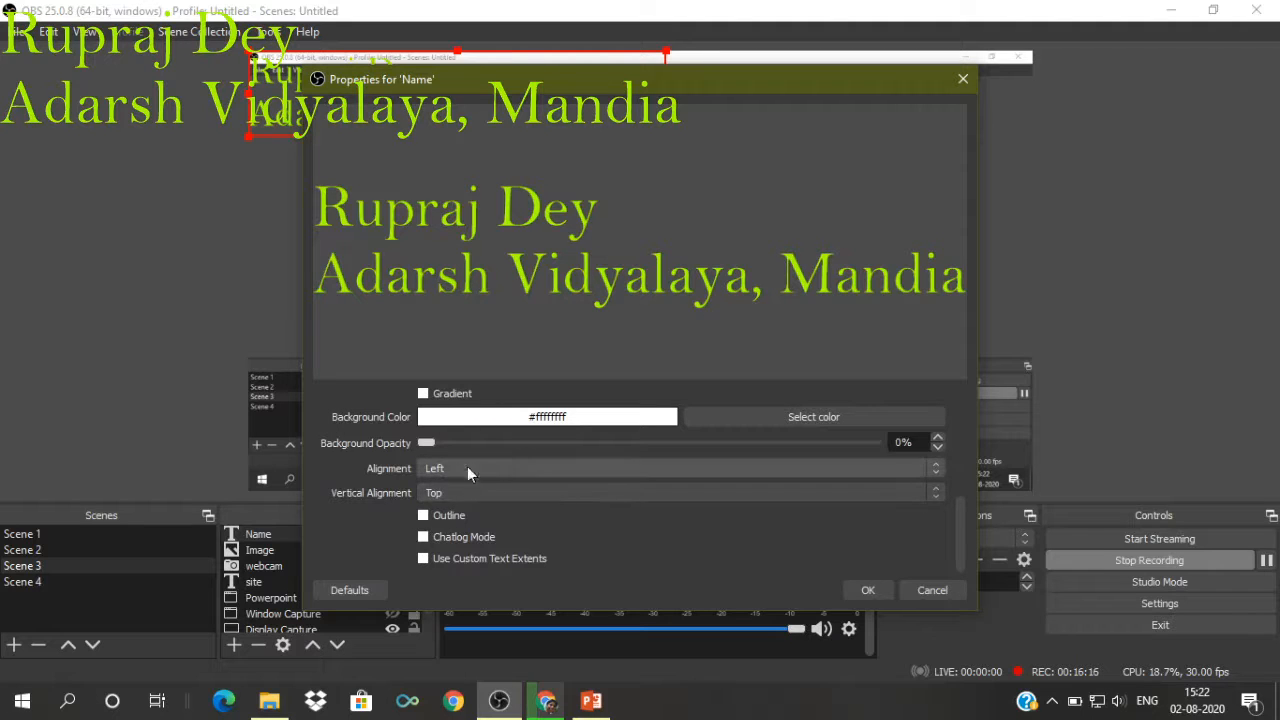
left_click(499, 470)
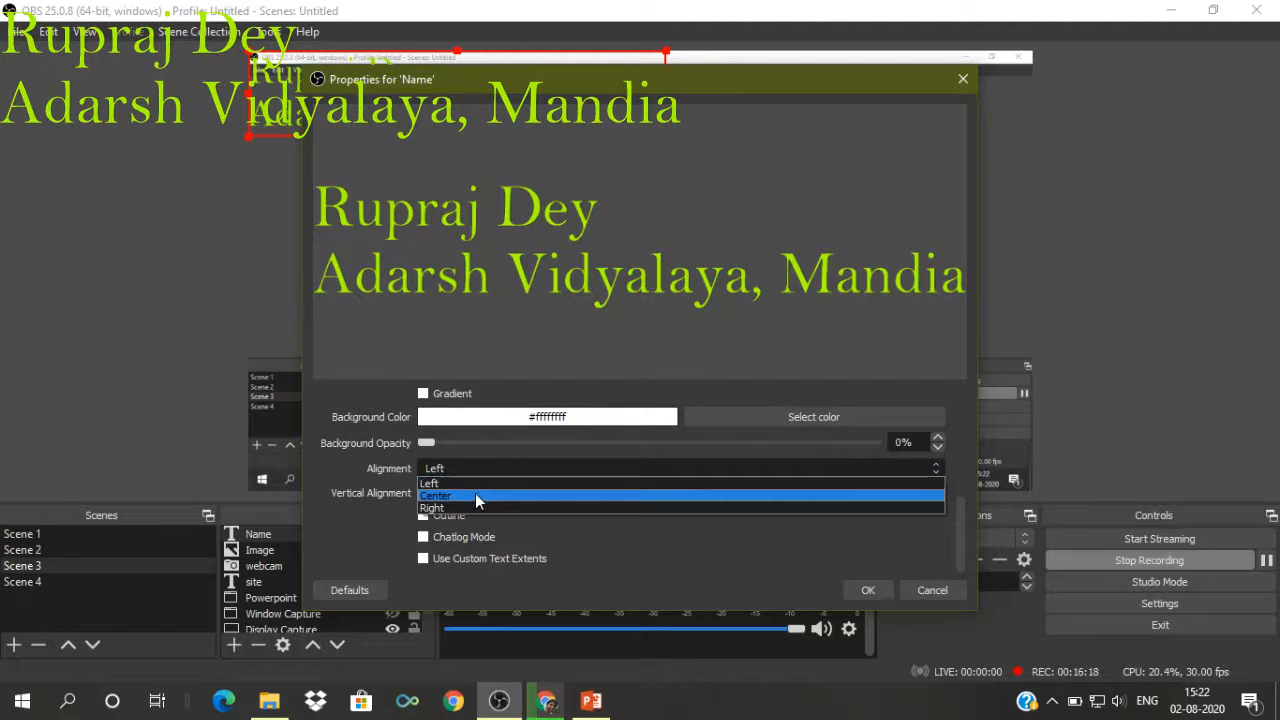
left_click(472, 495)
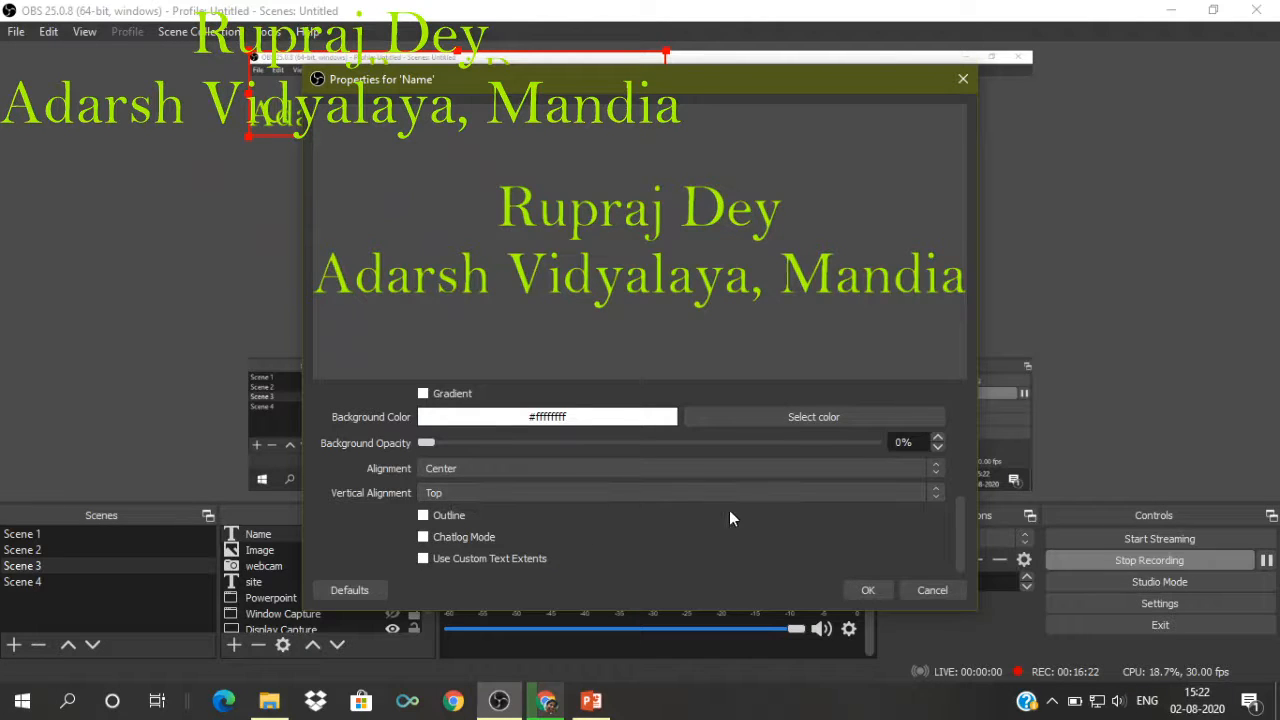
left_click(867, 591)
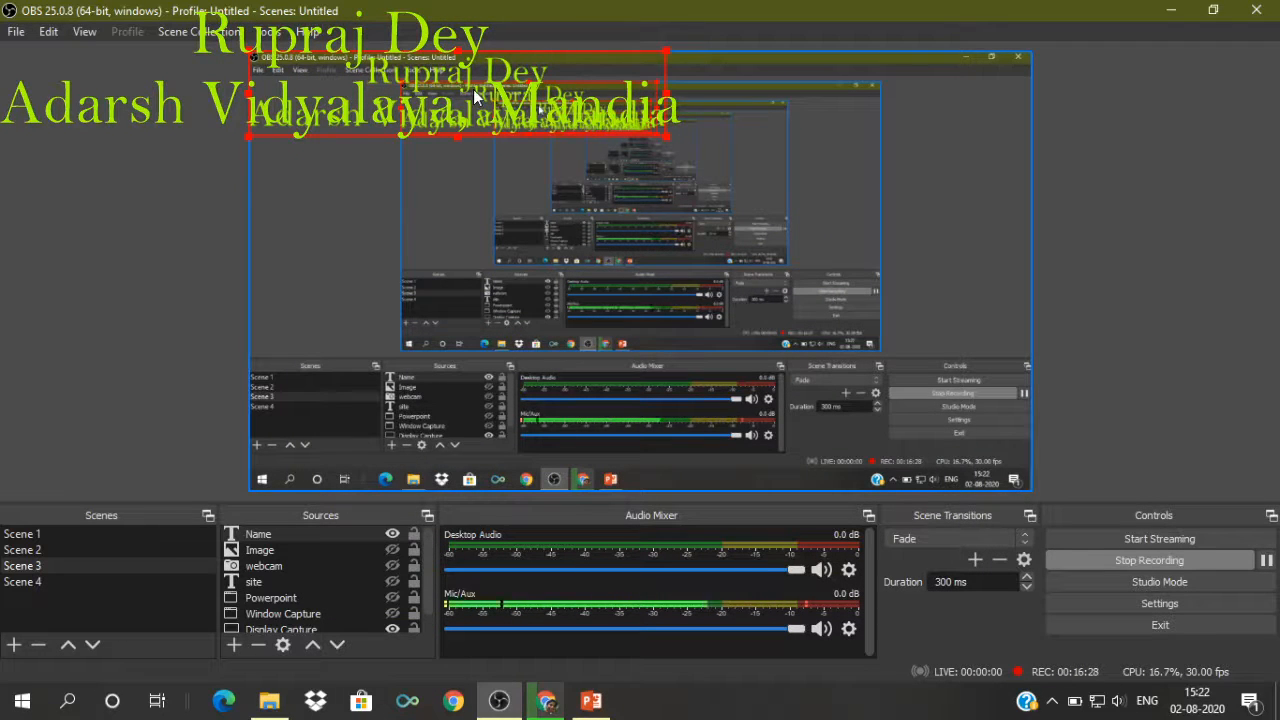
- Show the webcam source in the upper-left corner of the canvas and place the Name text across its lower edge, against the canvas's left side
left_click_drag(473, 89, 284, 580)
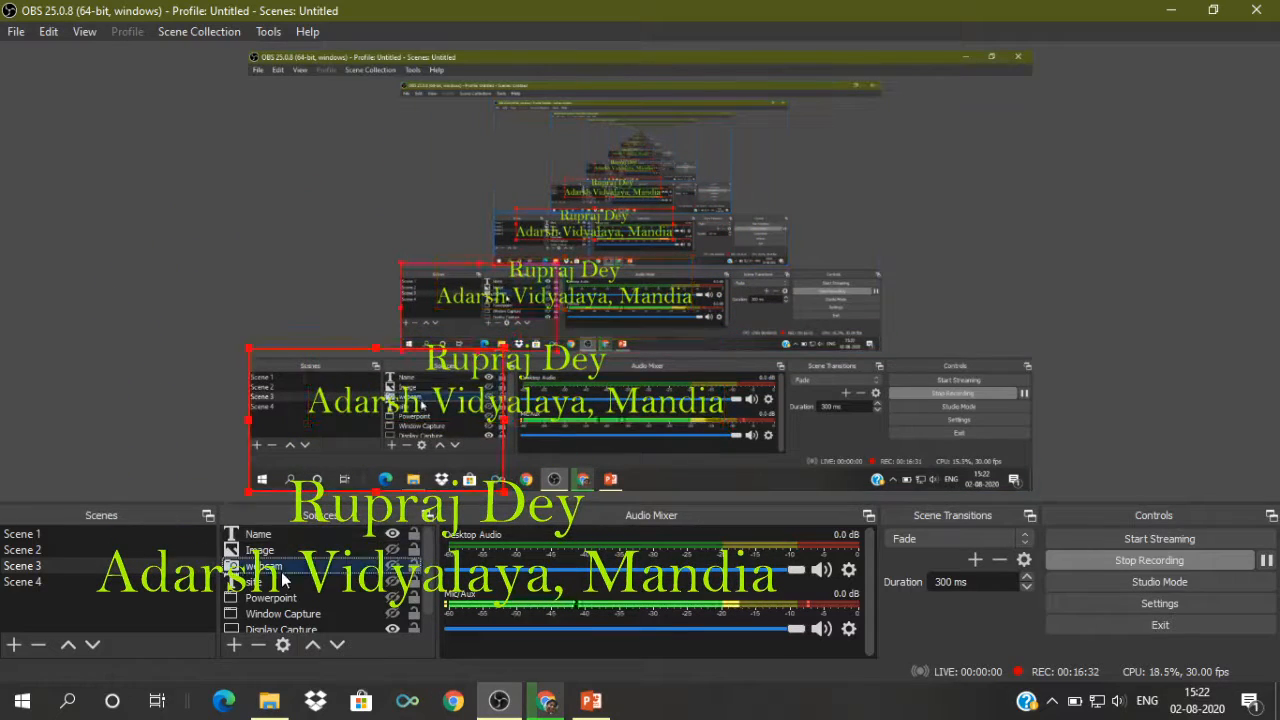
left_click(392, 567)
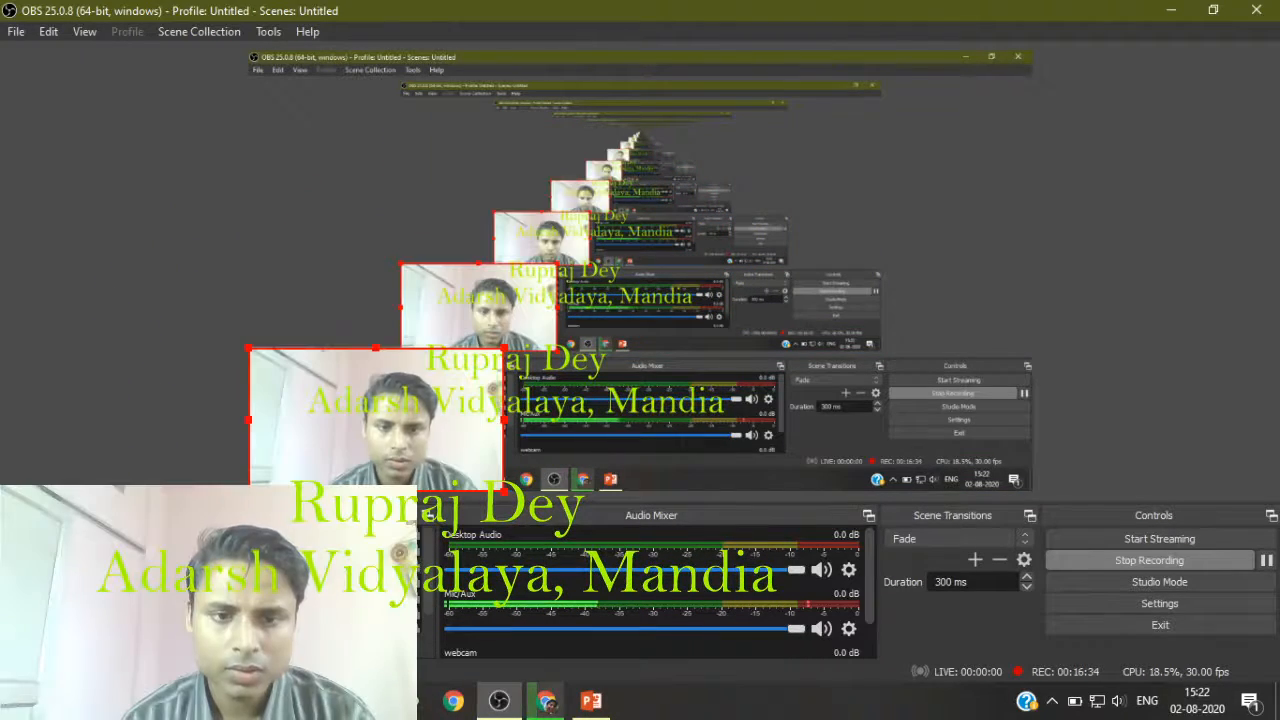
left_click_drag(376, 420, 376, 114)
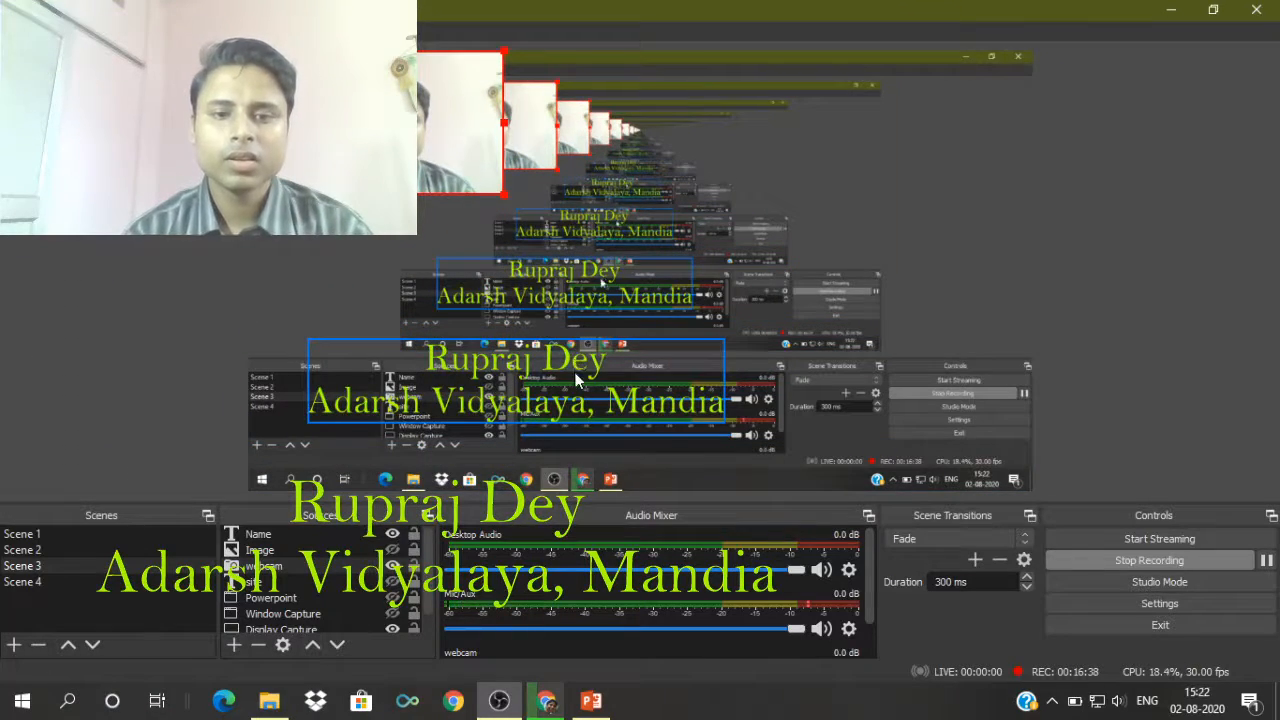
left_click_drag(576, 380, 573, 216)
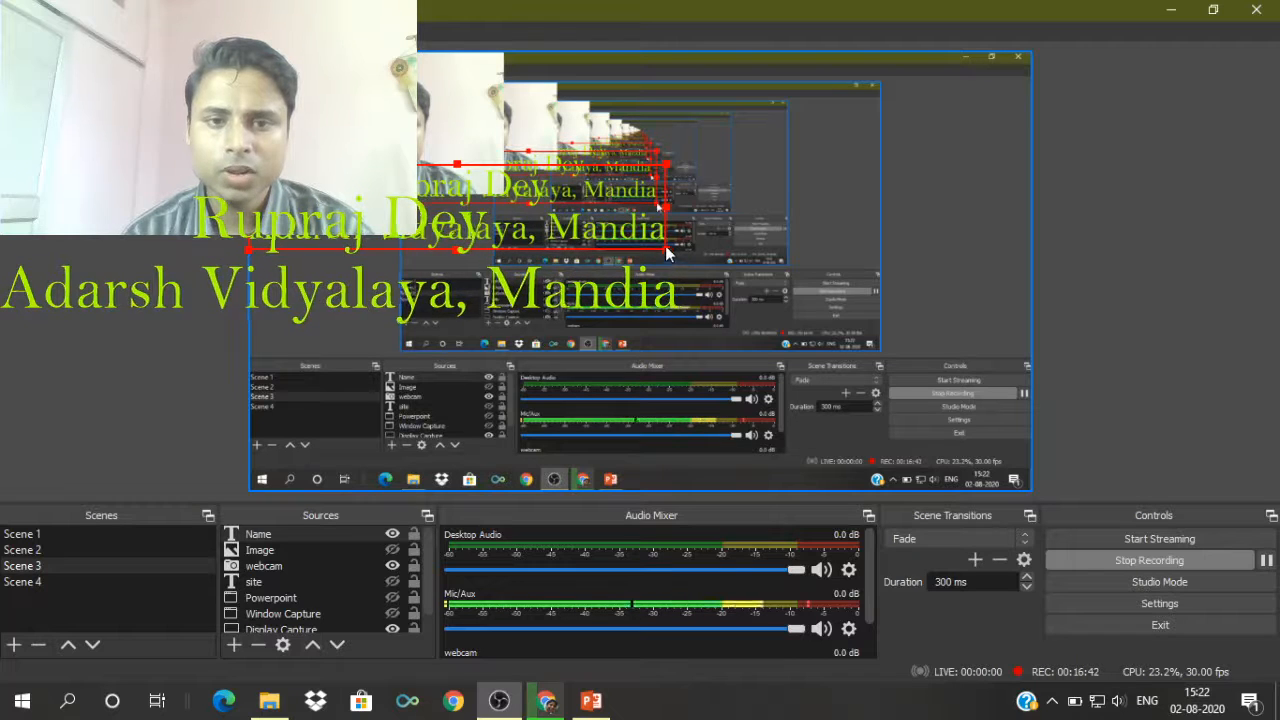
- Shrink the Name text so it fits just beneath the webcam picture, and hide the webcam source
left_click_drag(667, 252, 425, 211)
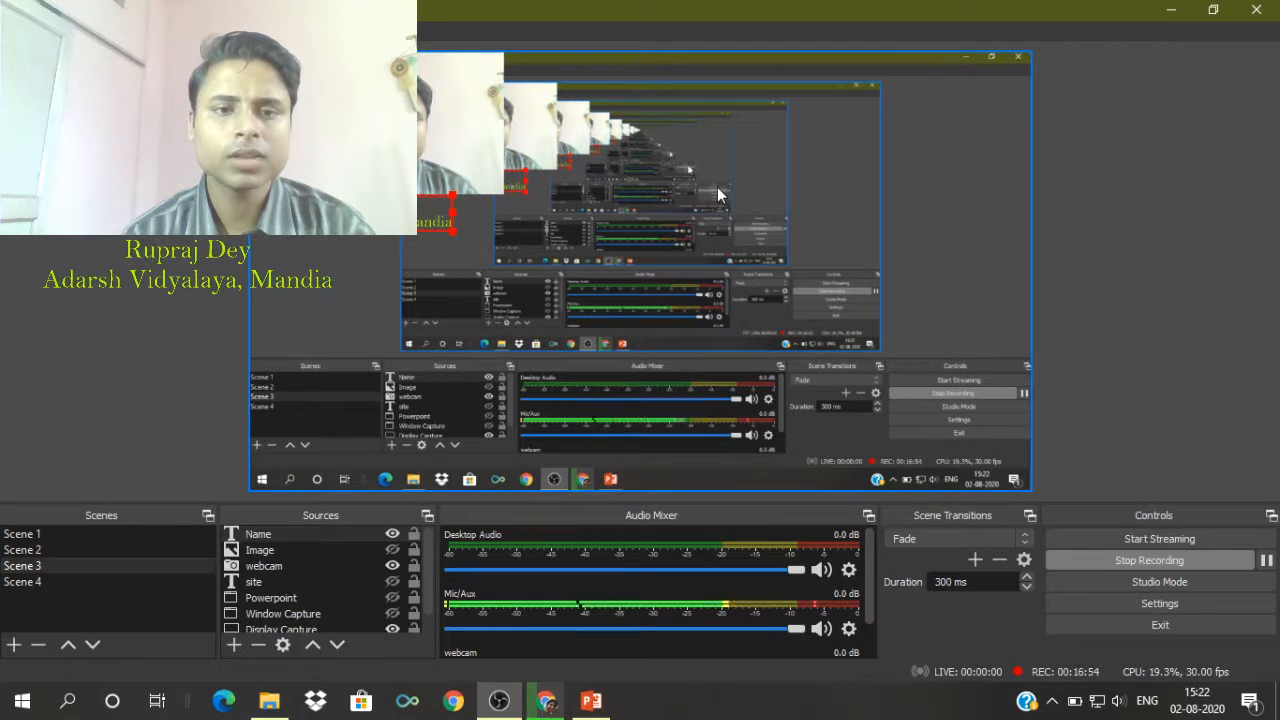
left_click(392, 566)
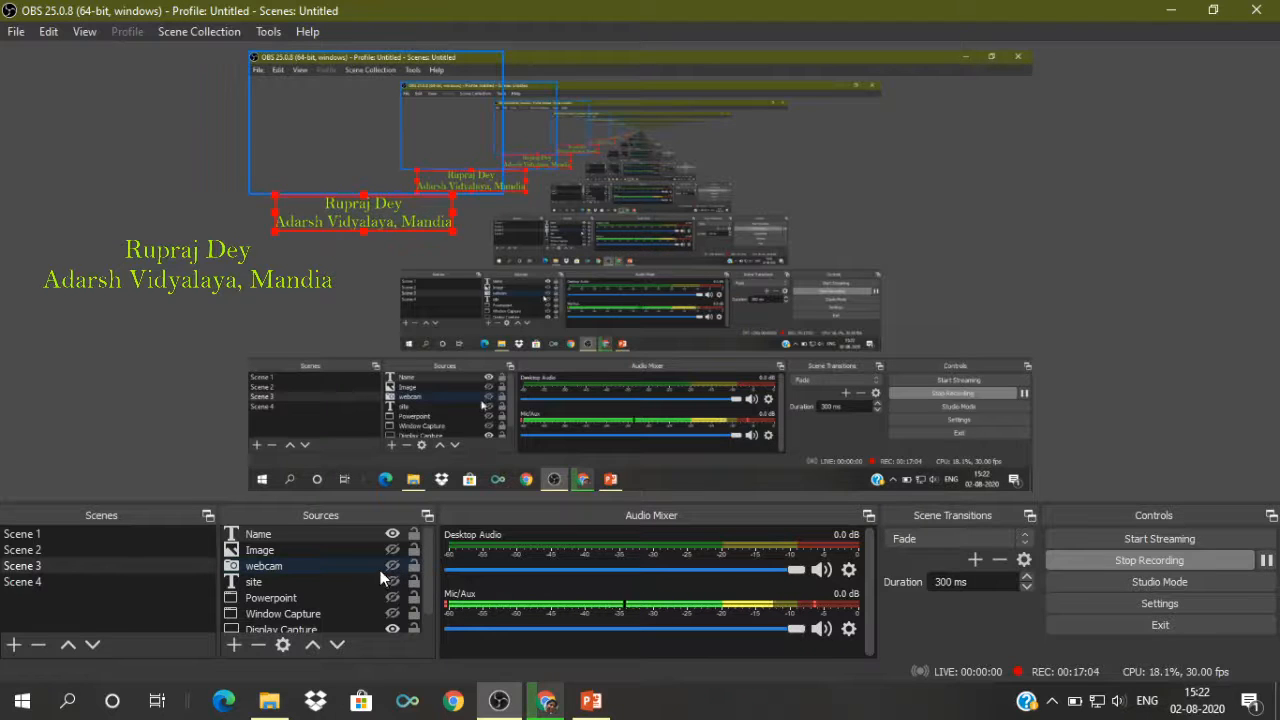
- Set the Name source's text color to dark blue, #00007f, and show the webcam source again
right_click(275, 541)
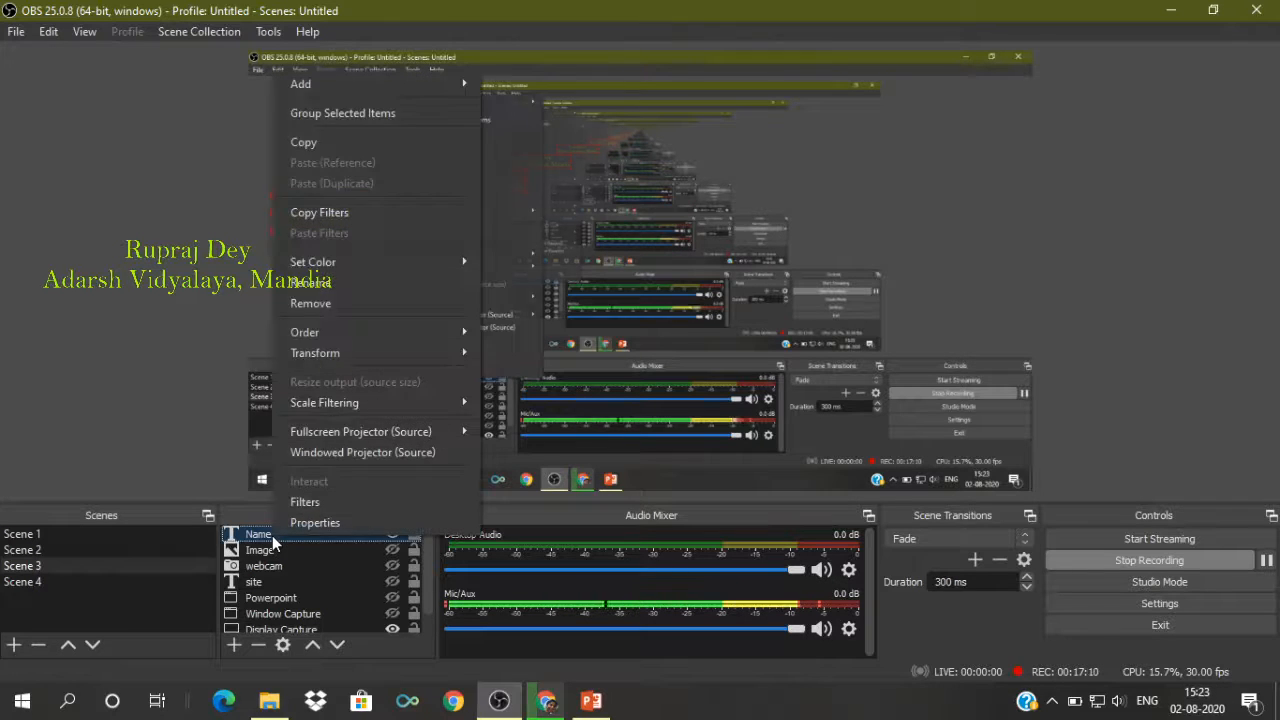
left_click(324, 524)
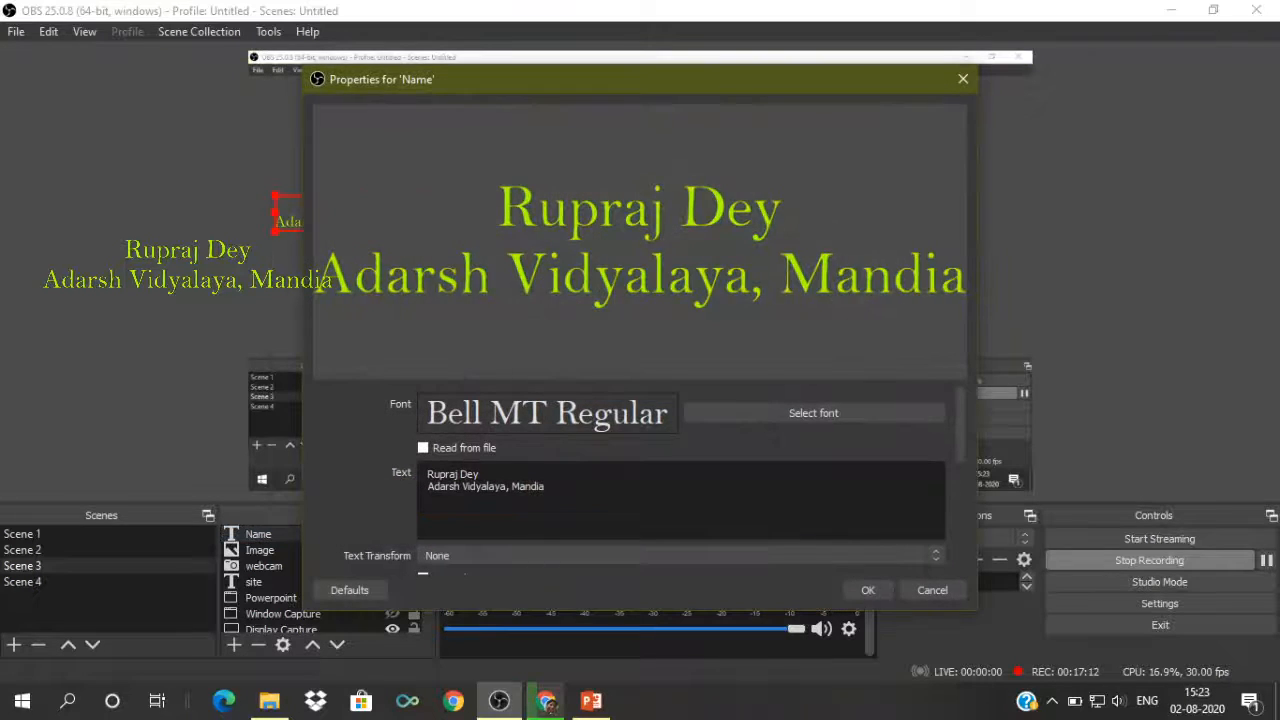
scroll(682, 516, "down", 3)
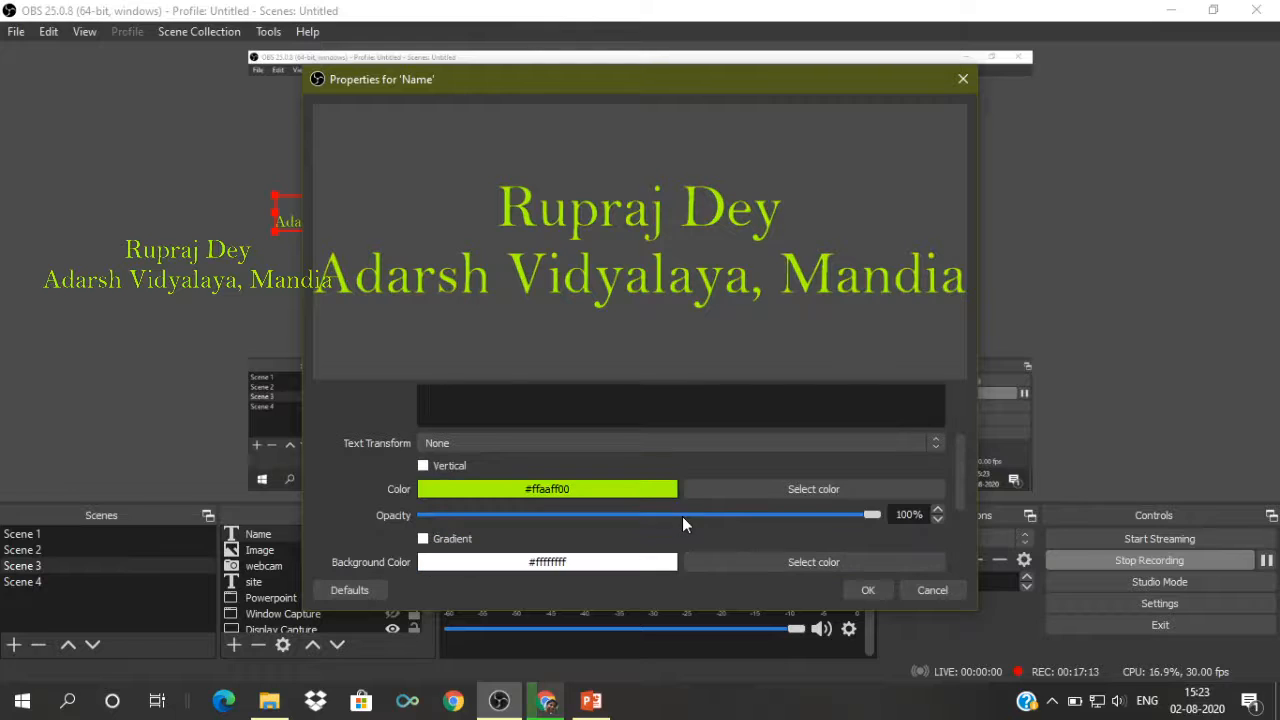
left_click(785, 489)
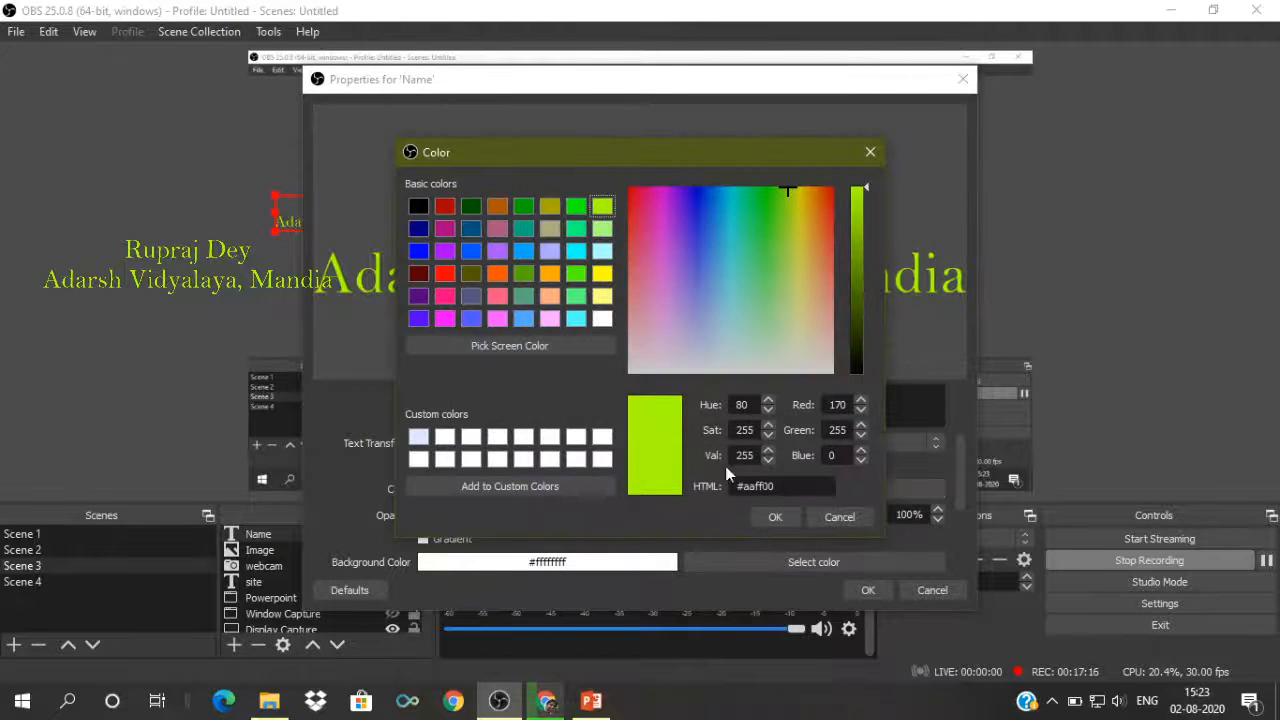
left_click(418, 229)
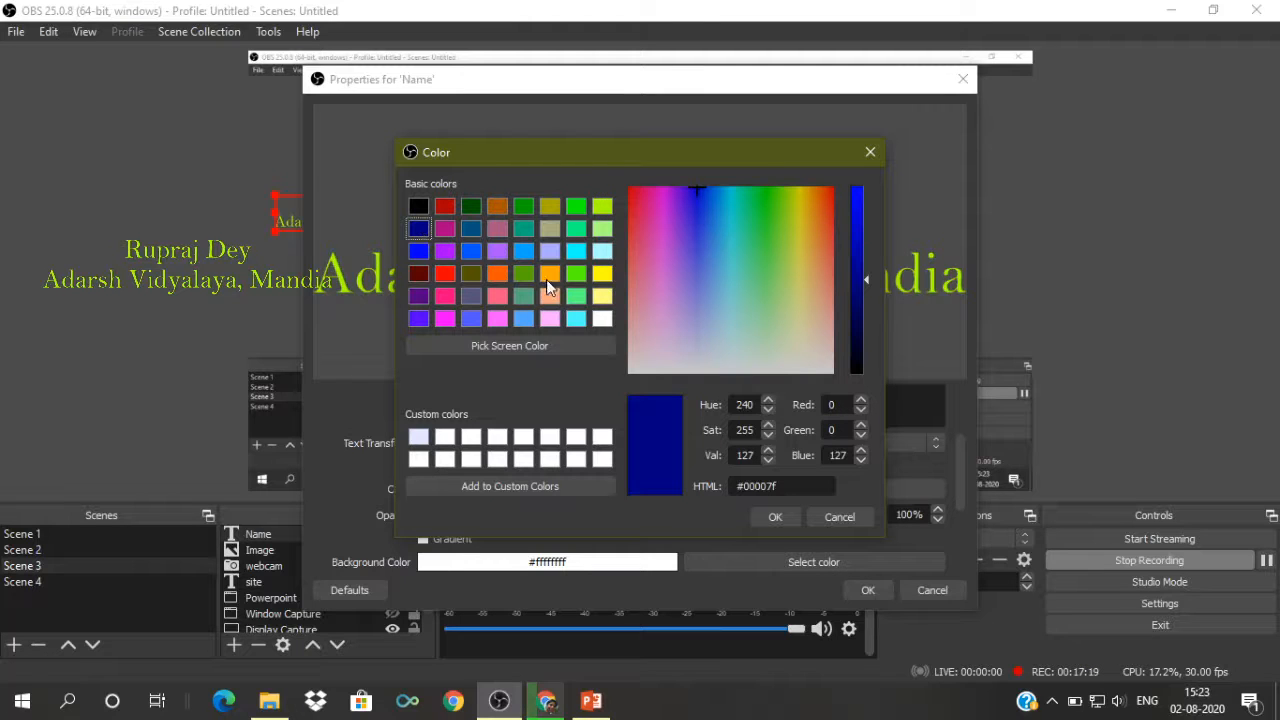
left_click(768, 516)
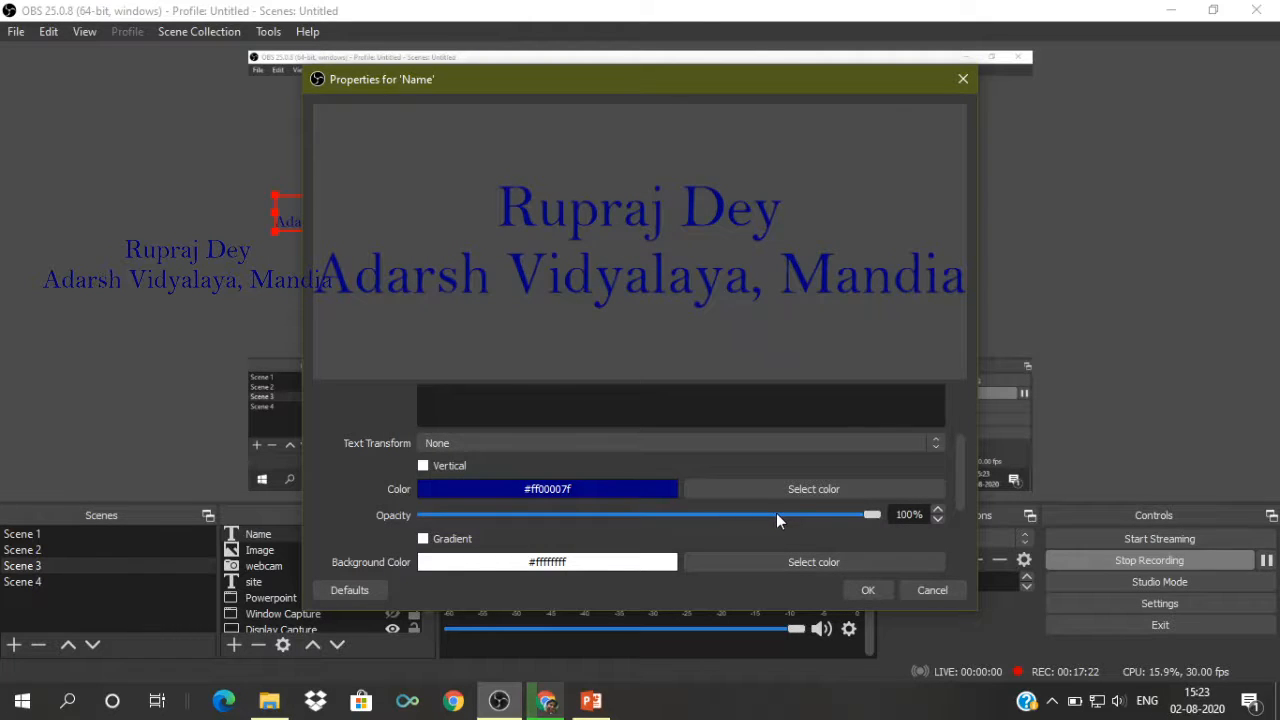
left_click(865, 590)
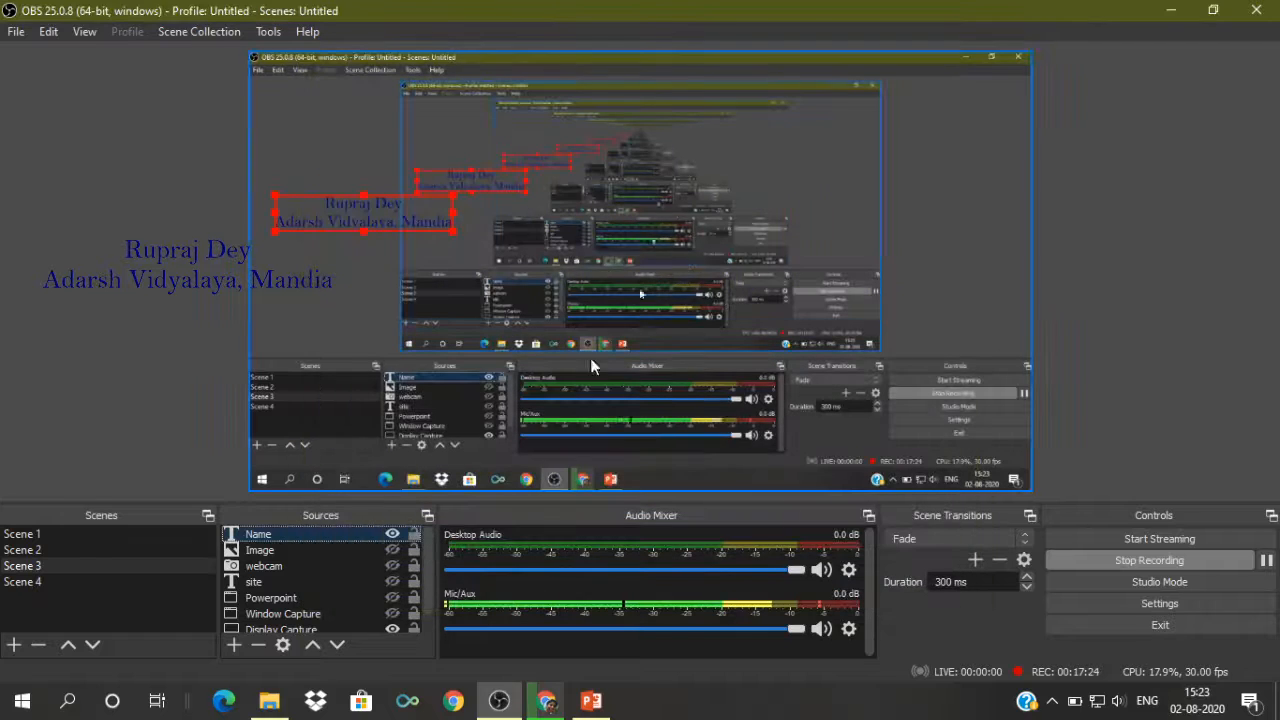
left_click(393, 566)
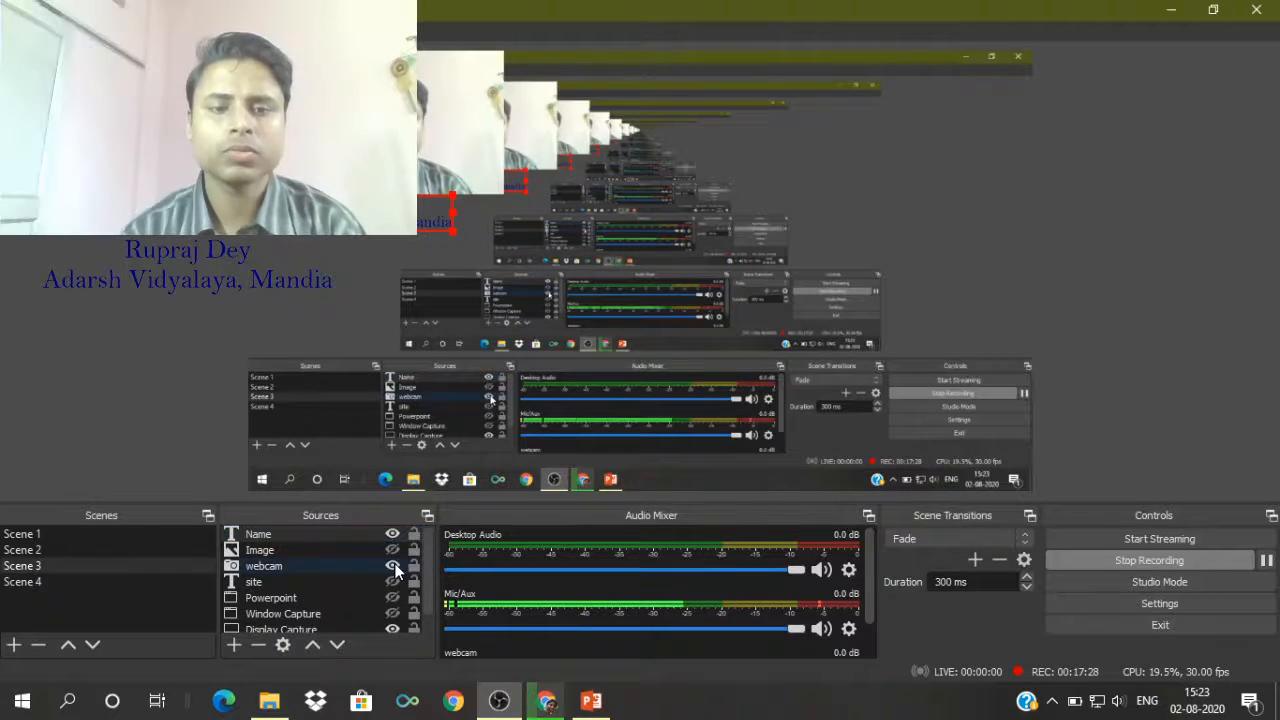
left_click(342, 258)
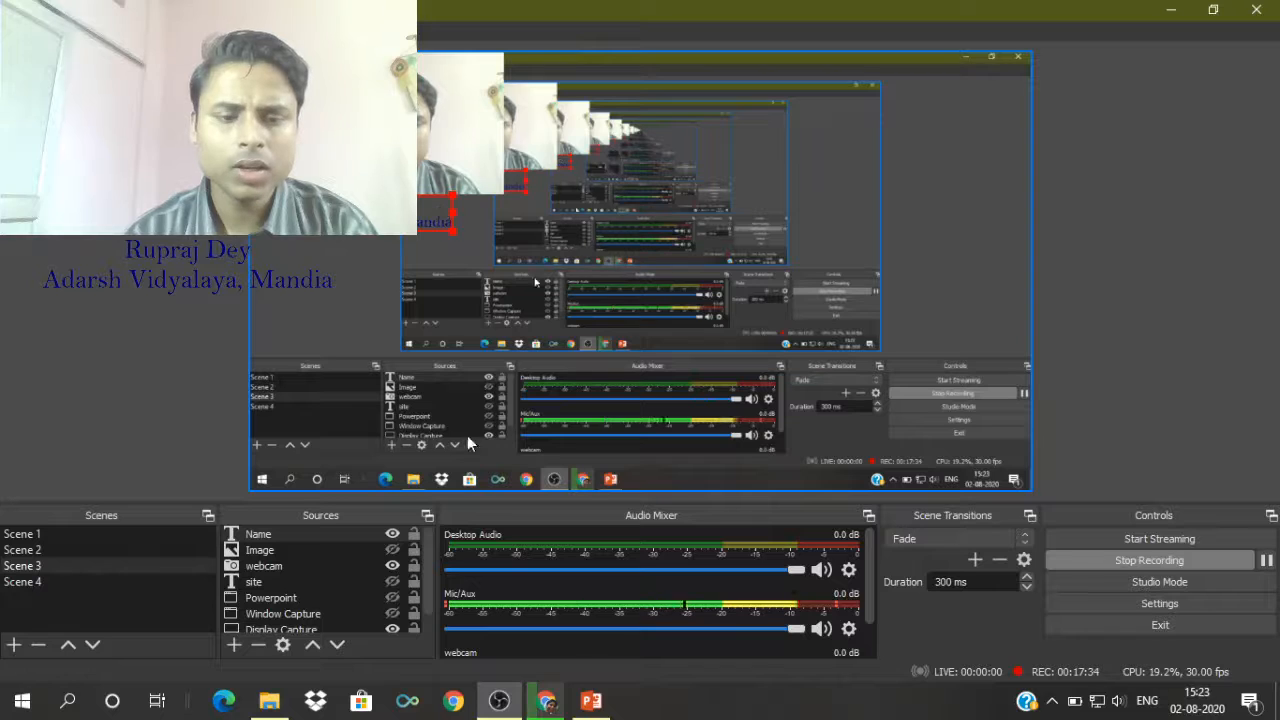
- Set the Name source's background color to pale yellow, #ffff7f, and raise its background opacity until the yellow is mostly opaque
right_click(372, 531)
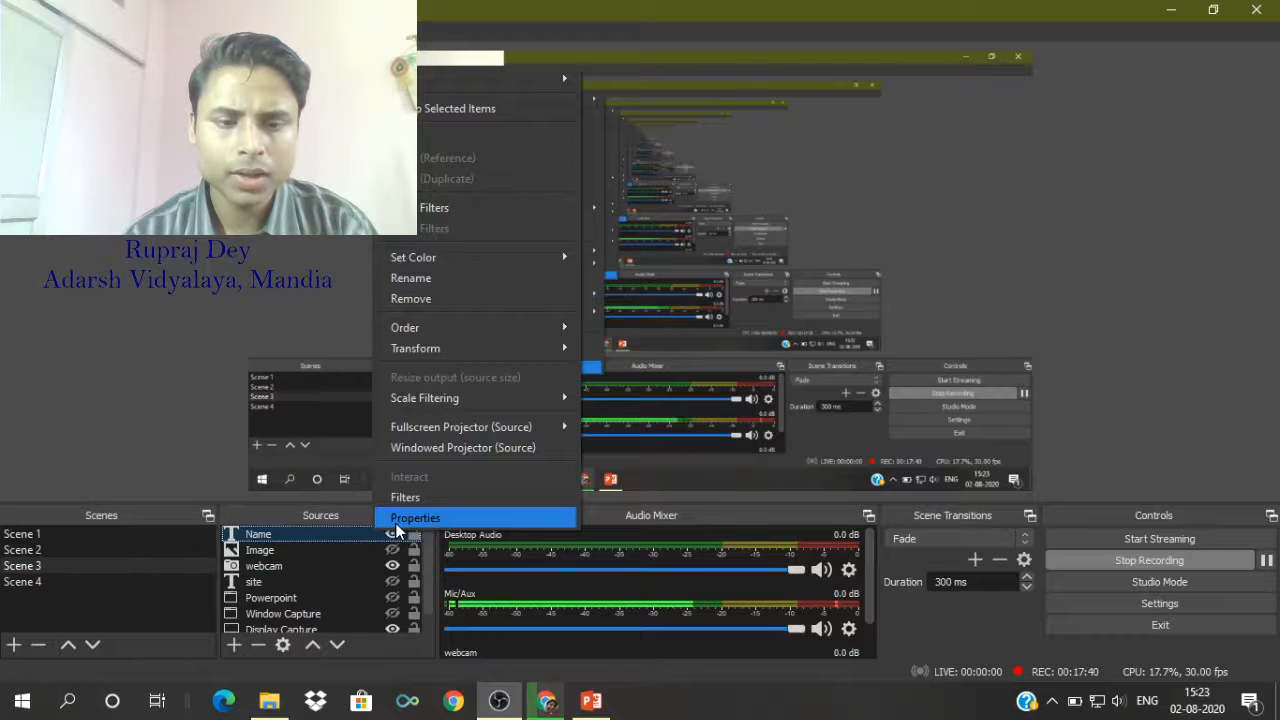
left_click(395, 521)
scroll(686, 513, "down", 3)
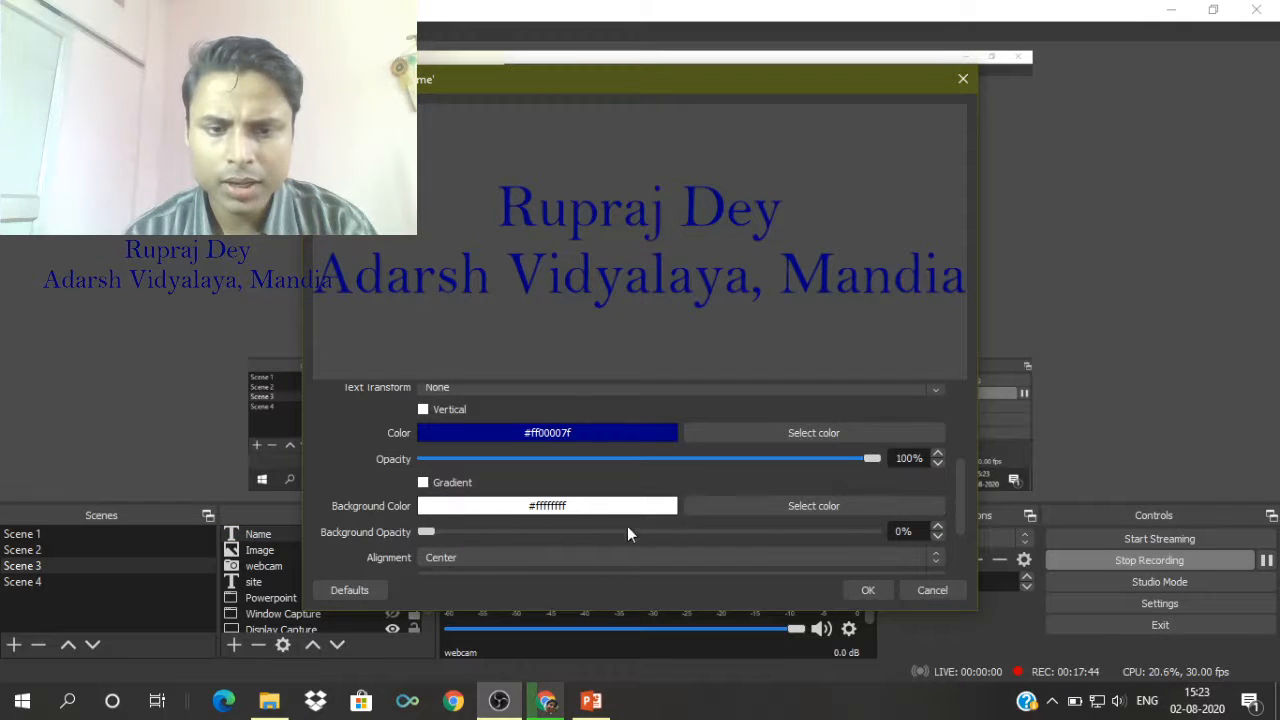
left_click(729, 508)
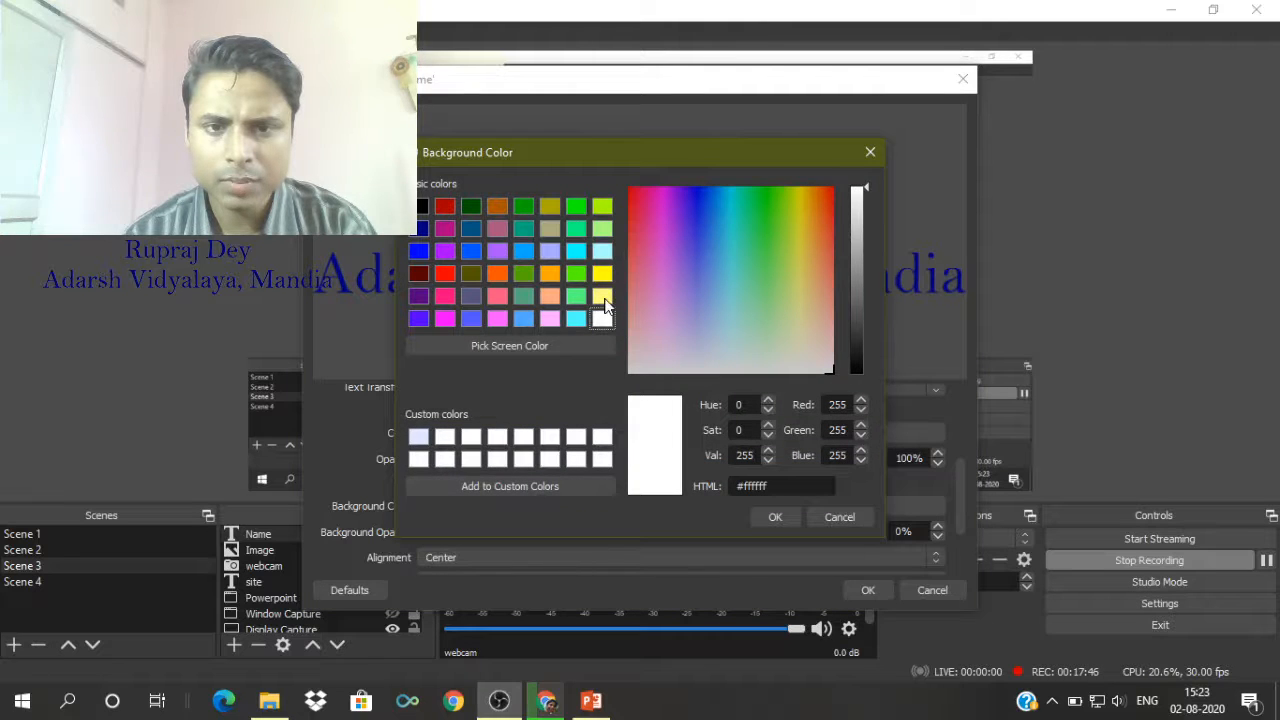
left_click(603, 298)
left_click(777, 516)
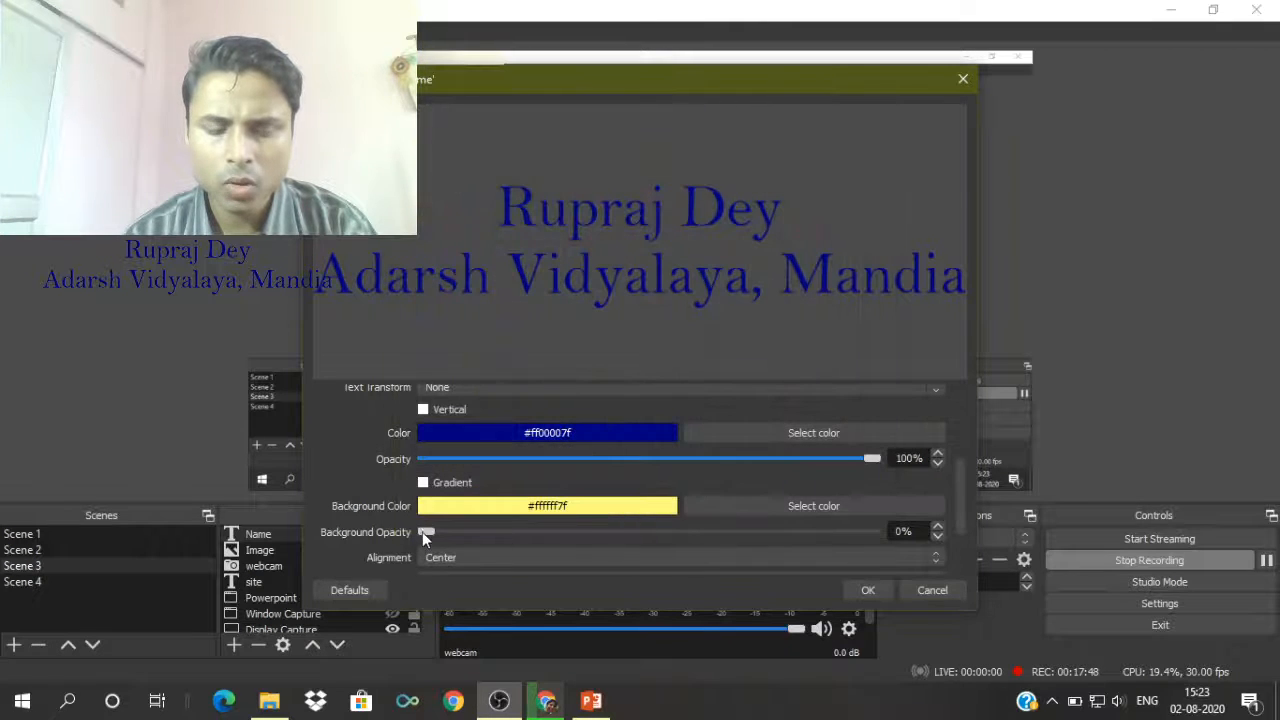
left_click_drag(430, 530, 792, 534)
left_click(868, 590)
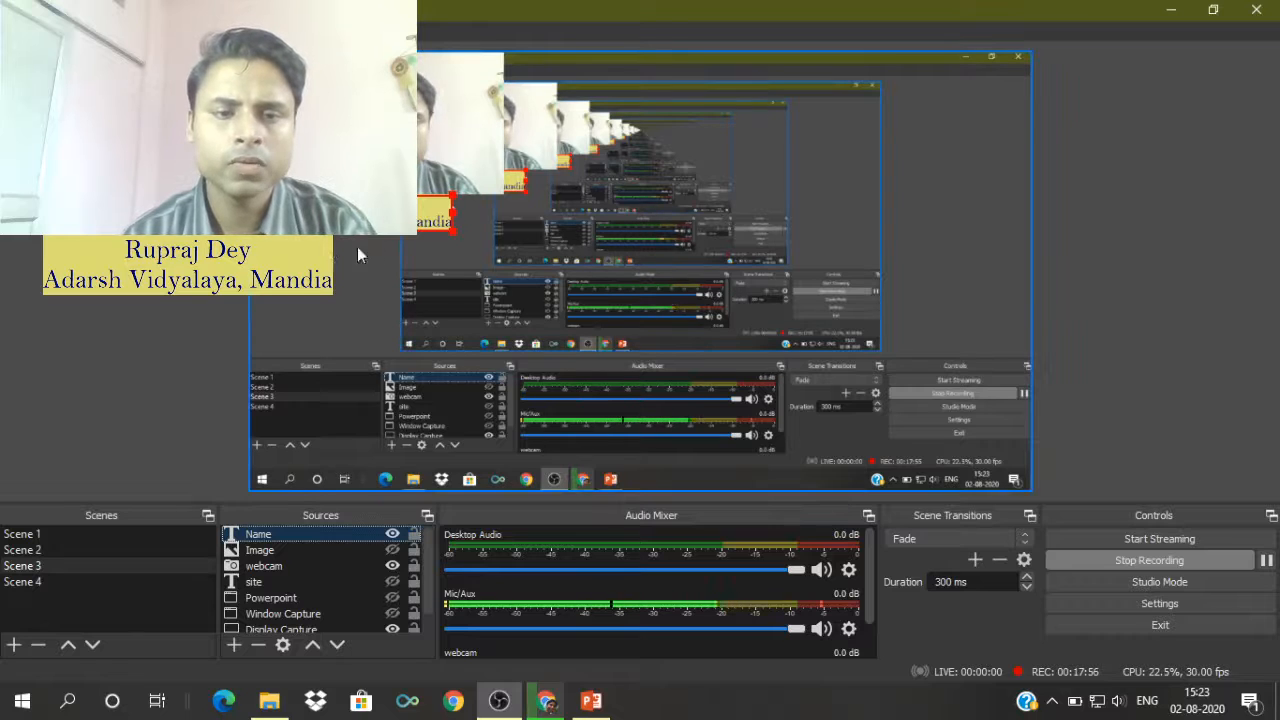
- Enlarge the Name text slightly beneath the webcam picture, keeping it narrower than the picture
left_click_drag(453, 237, 422, 229)
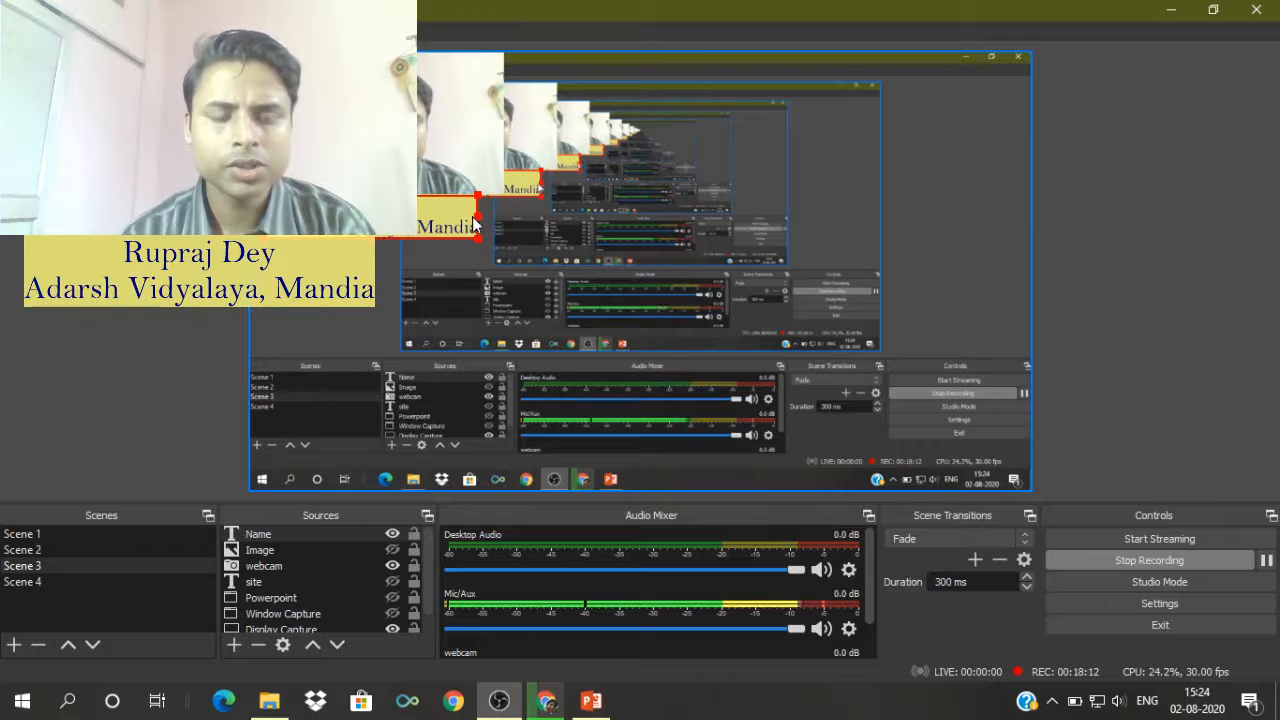
mouse_move(475, 215)
left_mouse_down()
mouse_move(438, 212)
mouse_move(476, 218)
mouse_move(458, 218)
mouse_move(478, 216)
mouse_move(470, 204)
mouse_move(486, 264)
mouse_move(462, 236)
left_mouse_up()
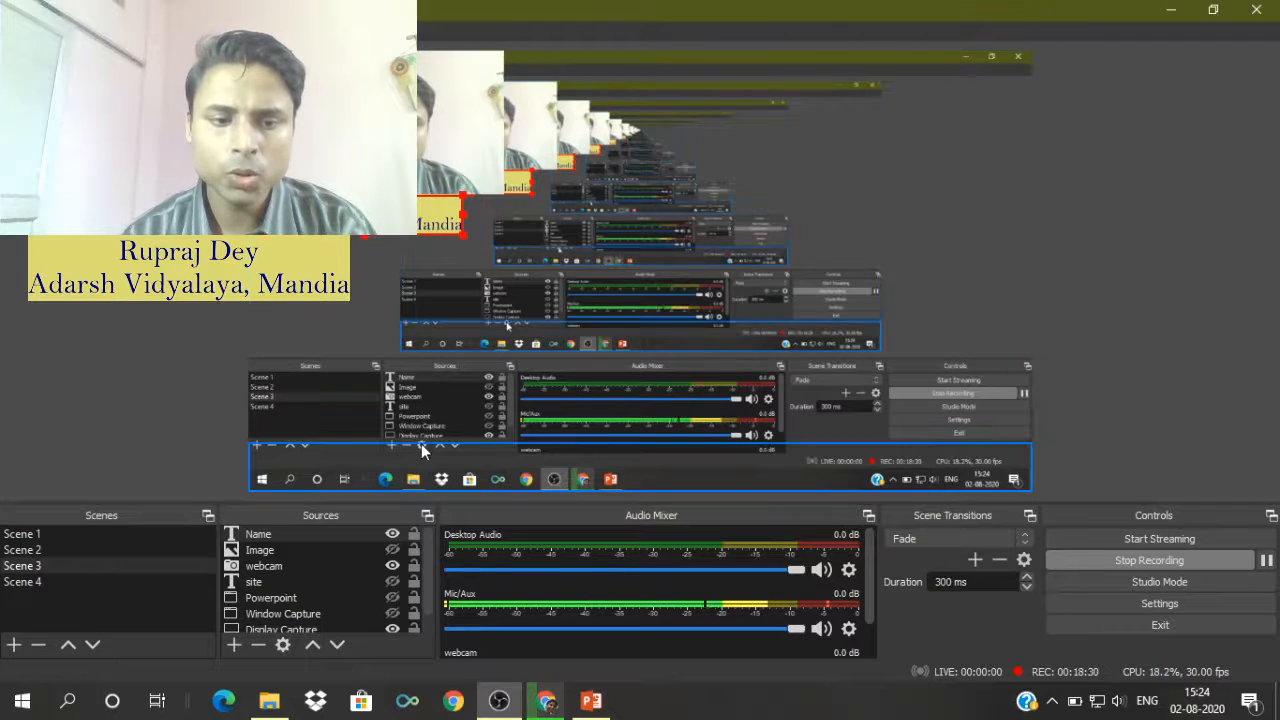
- Show the Powerpoint source and move the webcam picture to the lower-left corner of the canvas
left_click(393, 598)
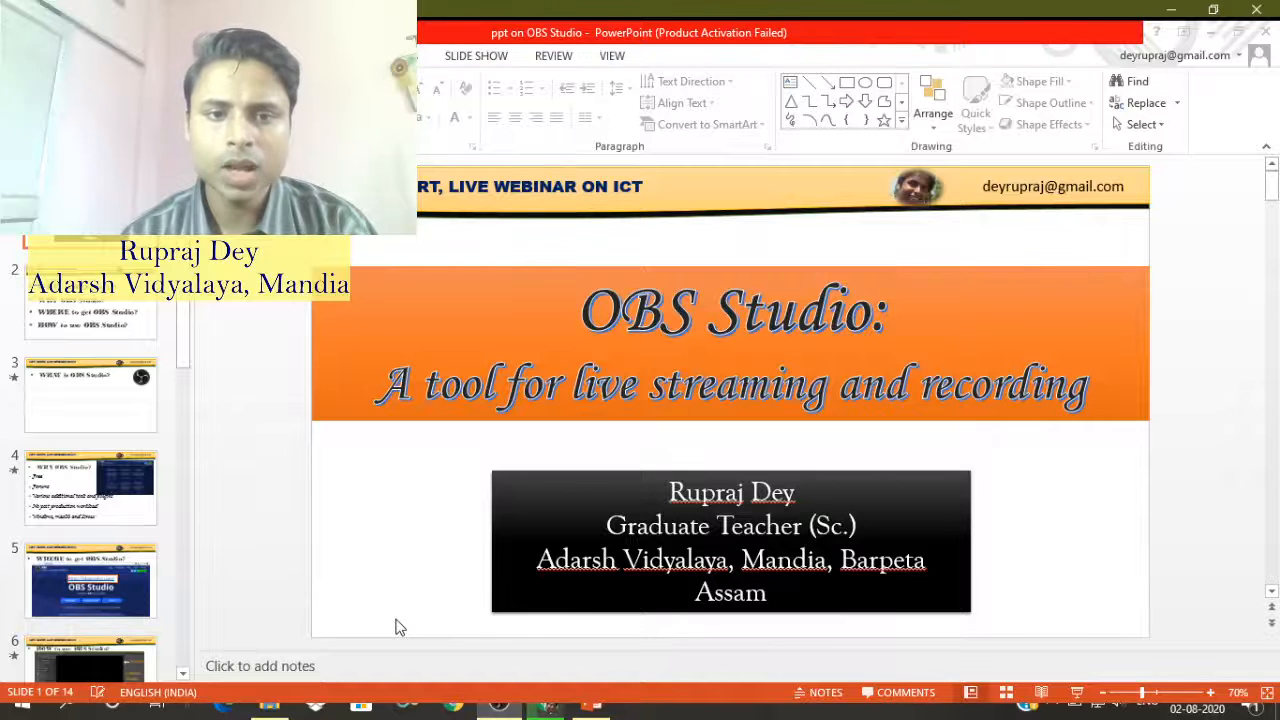
left_click_drag(393, 170, 377, 452)
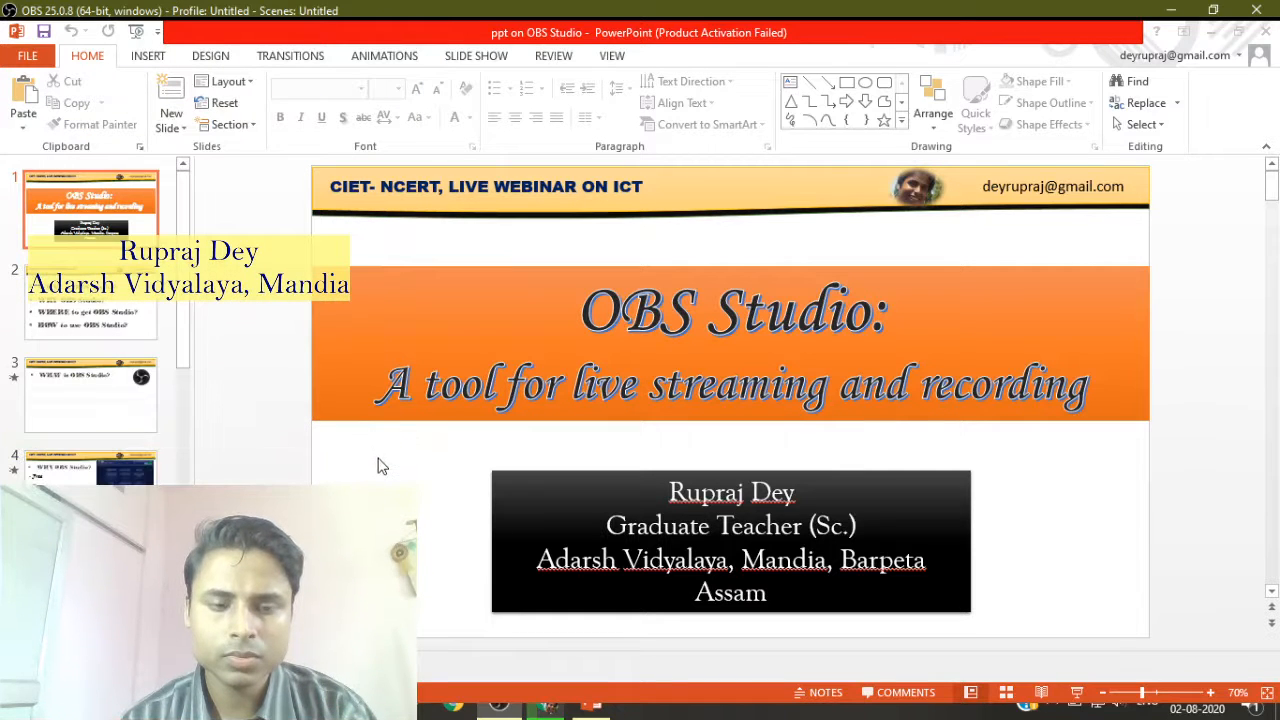
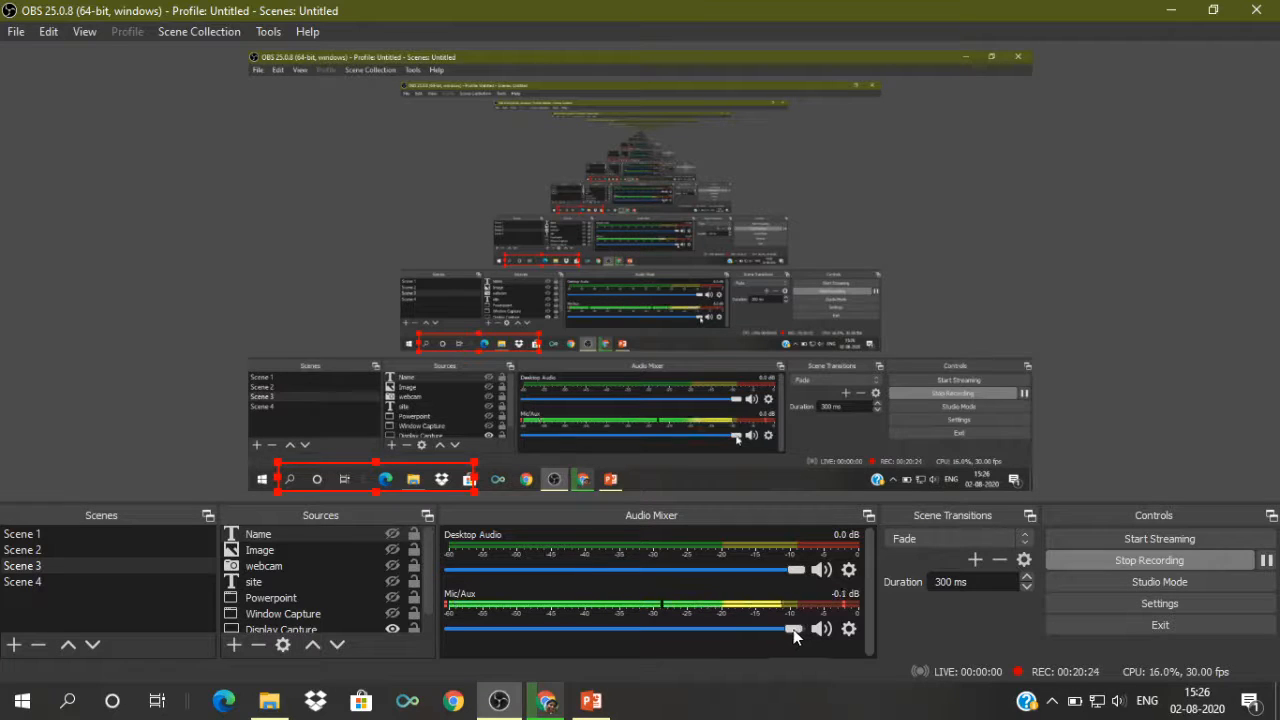
- Set the Mic/Aux volume to 0.0 dB and view the available scene transitions, keeping Fade
mouse_move(793, 629)
left_mouse_down()
mouse_move(658, 631)
mouse_move(803, 632)
left_mouse_up()
left_click(999, 539)
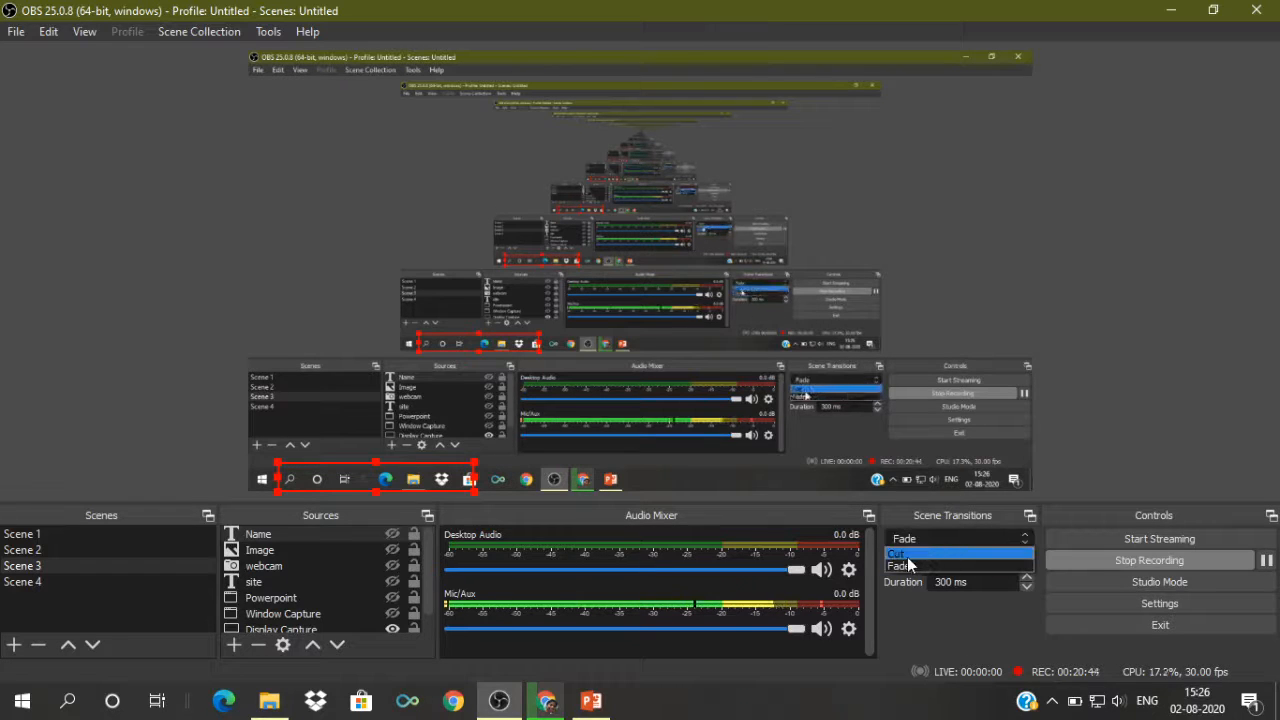
left_click(915, 627)
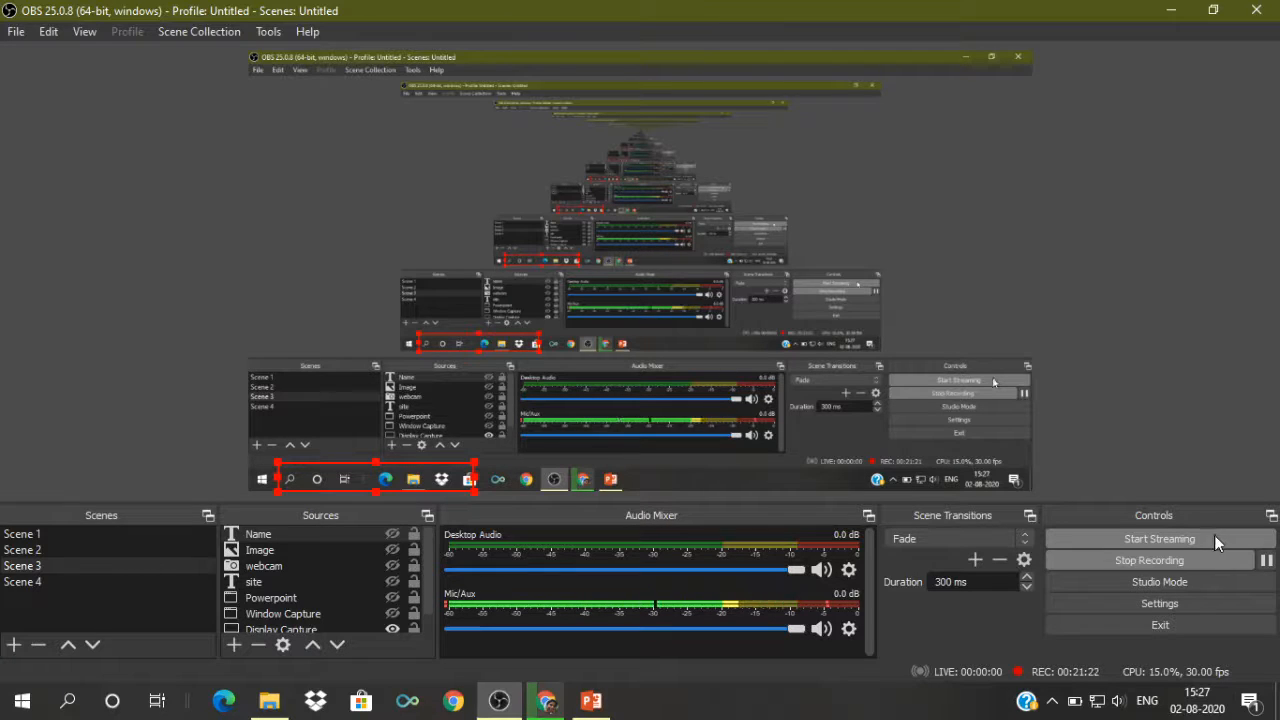
- Turn on Studio Mode and show the webcam source in Scene 3, leaving the Name source hidden
left_click(1156, 583)
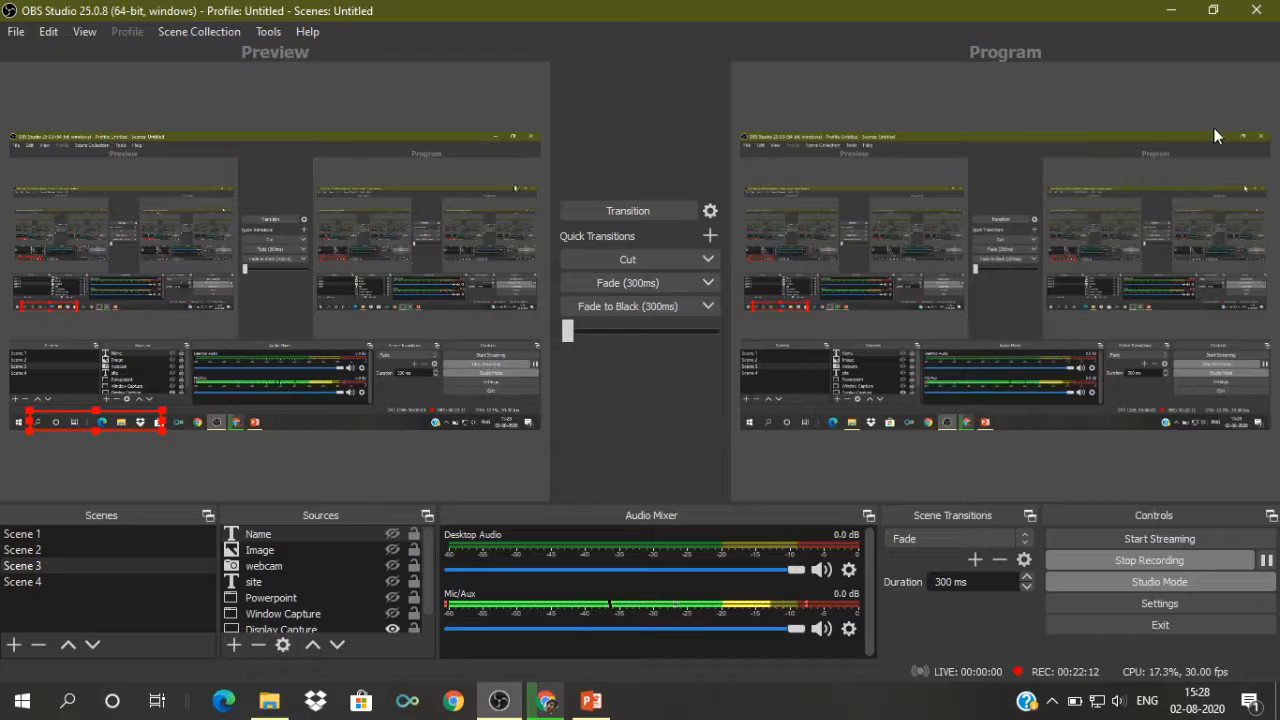
left_click(392, 534)
left_click(392, 534)
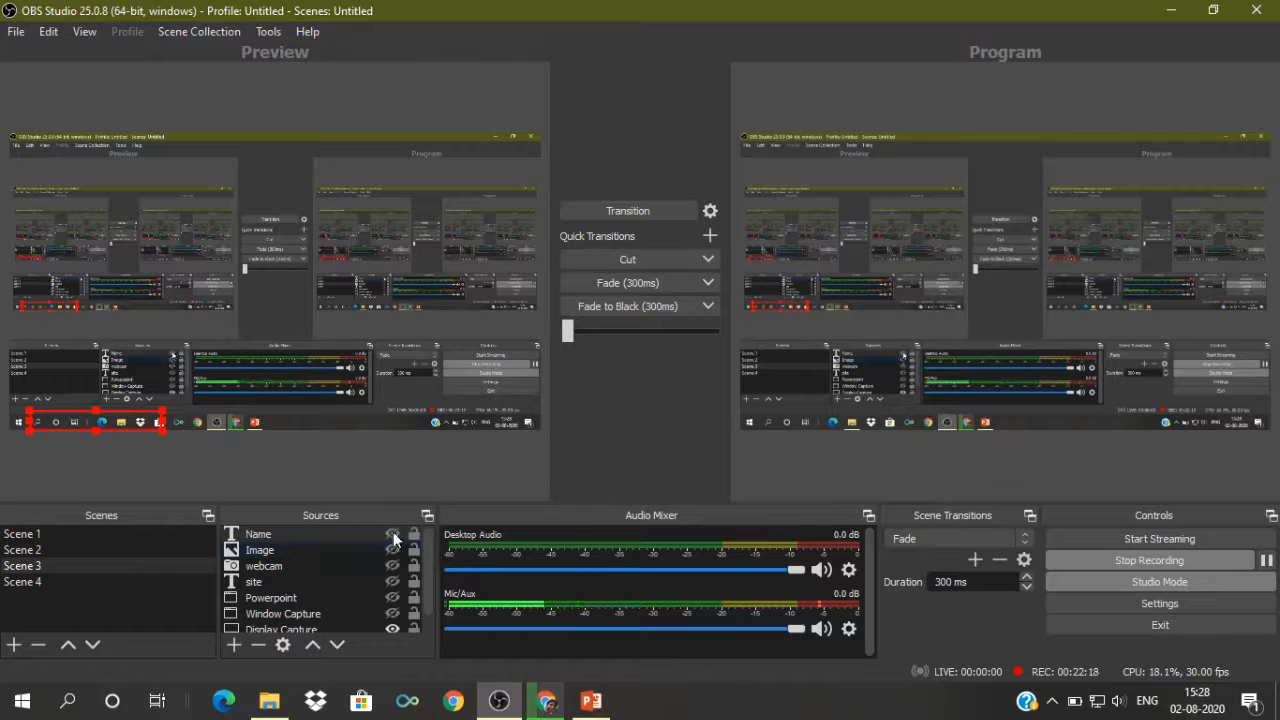
left_click(393, 566)
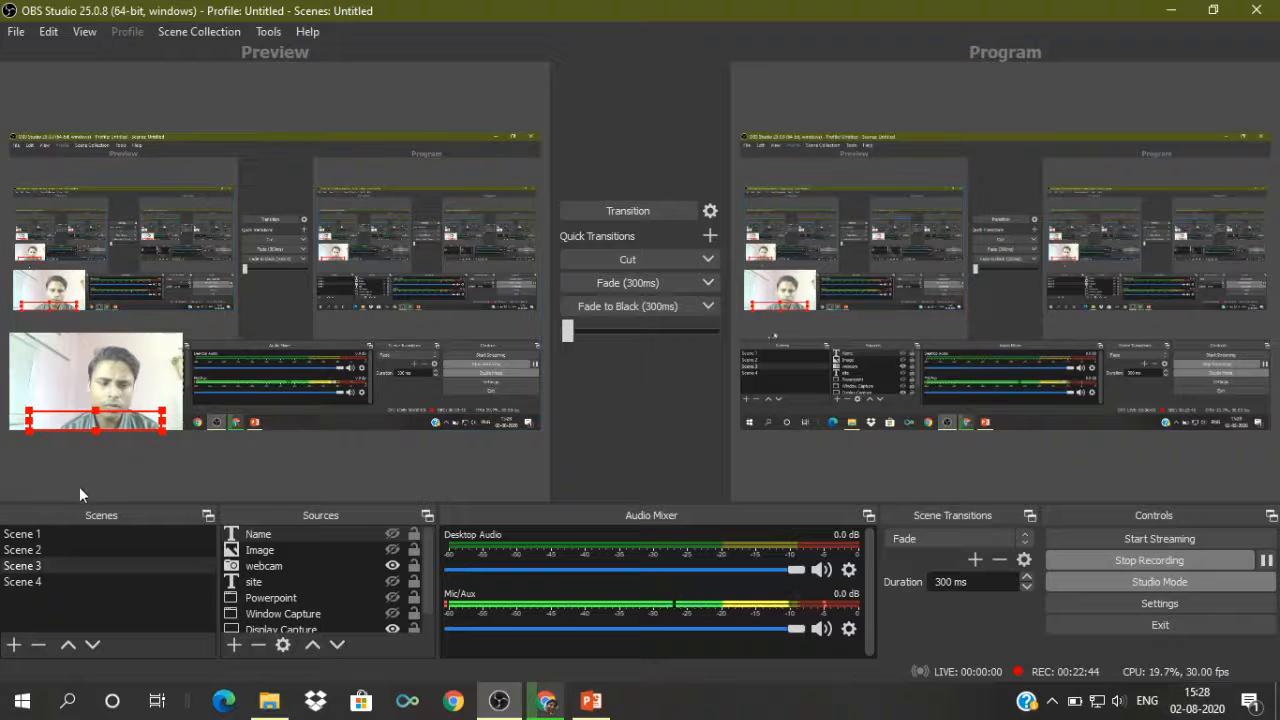
- Load Scene 1 into the preview, transition it manually to the program output, and transition back to Scene 3
left_click(53, 535)
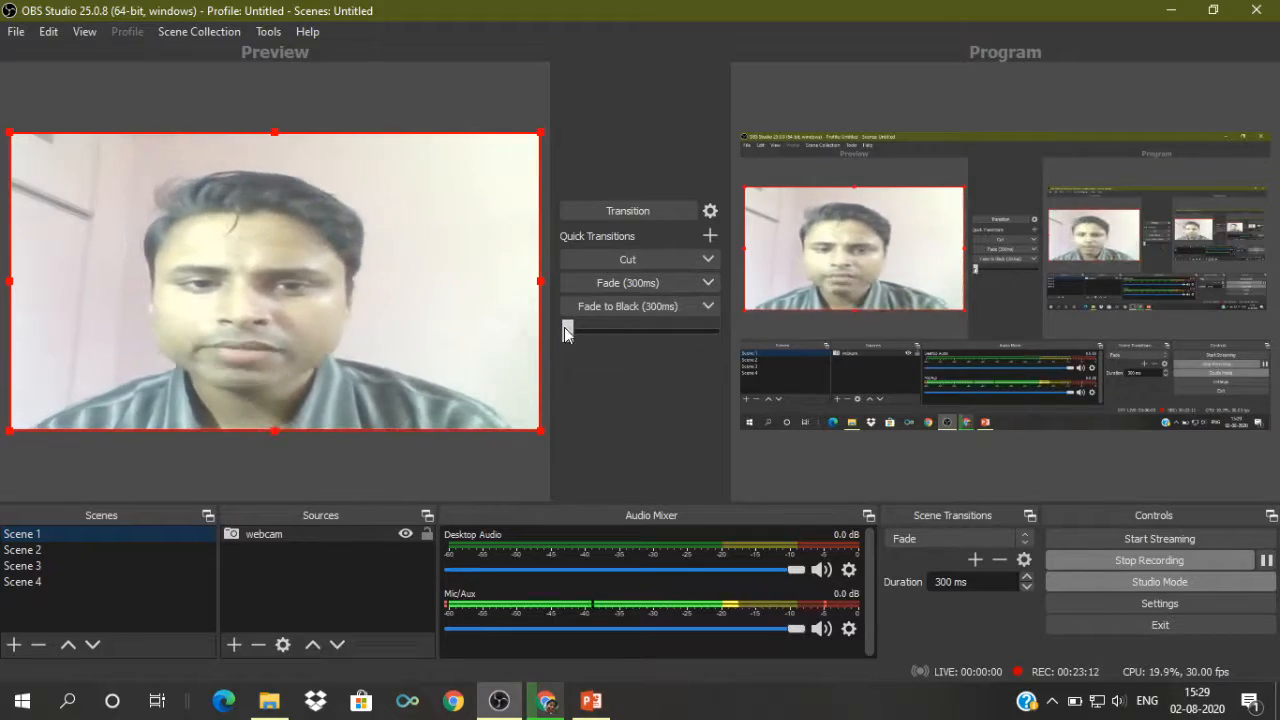
left_click_drag(561, 327, 727, 337)
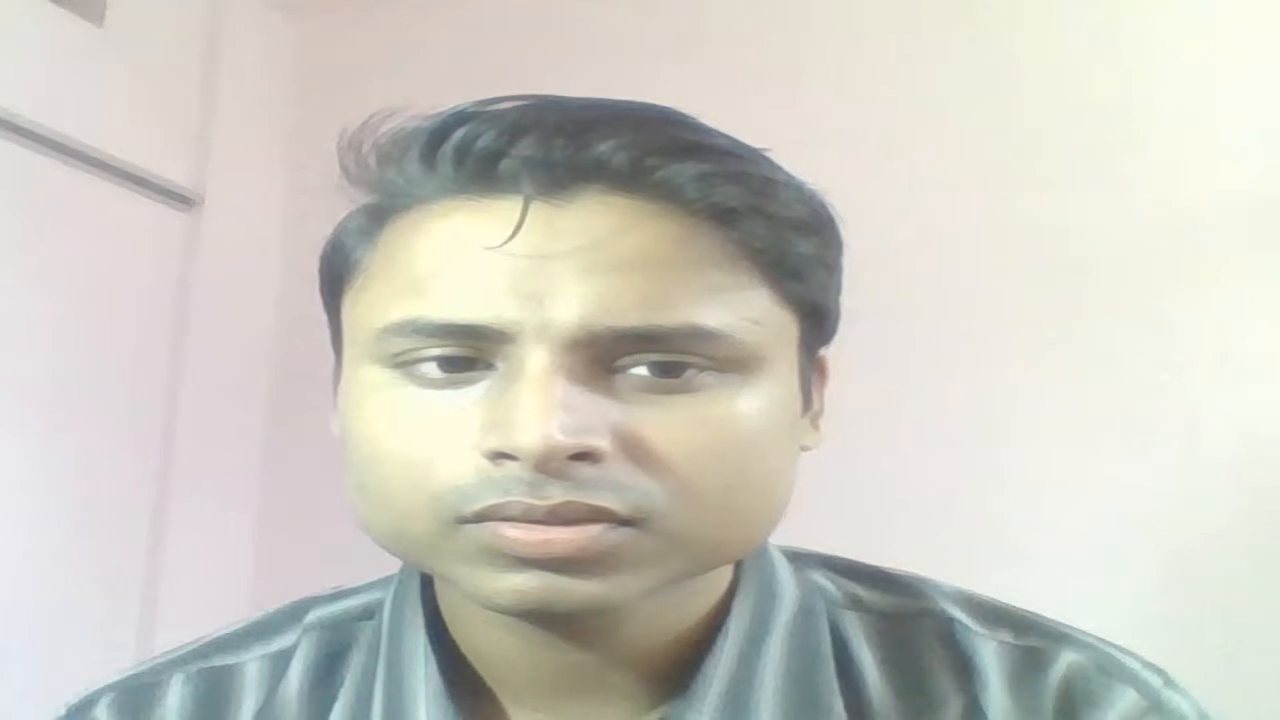
left_click_drag(566, 331, 707, 330)
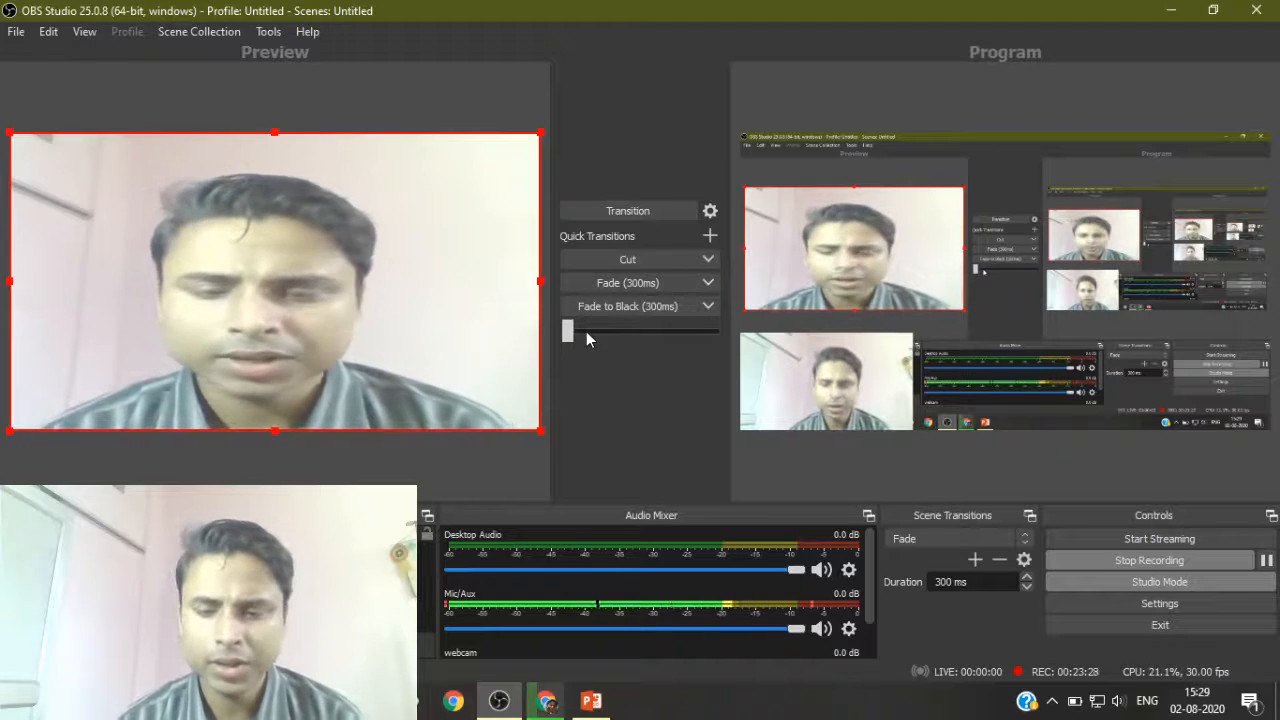
- Turn off Studio Mode and hide the webcam source in Scene 3
left_click(1077, 583)
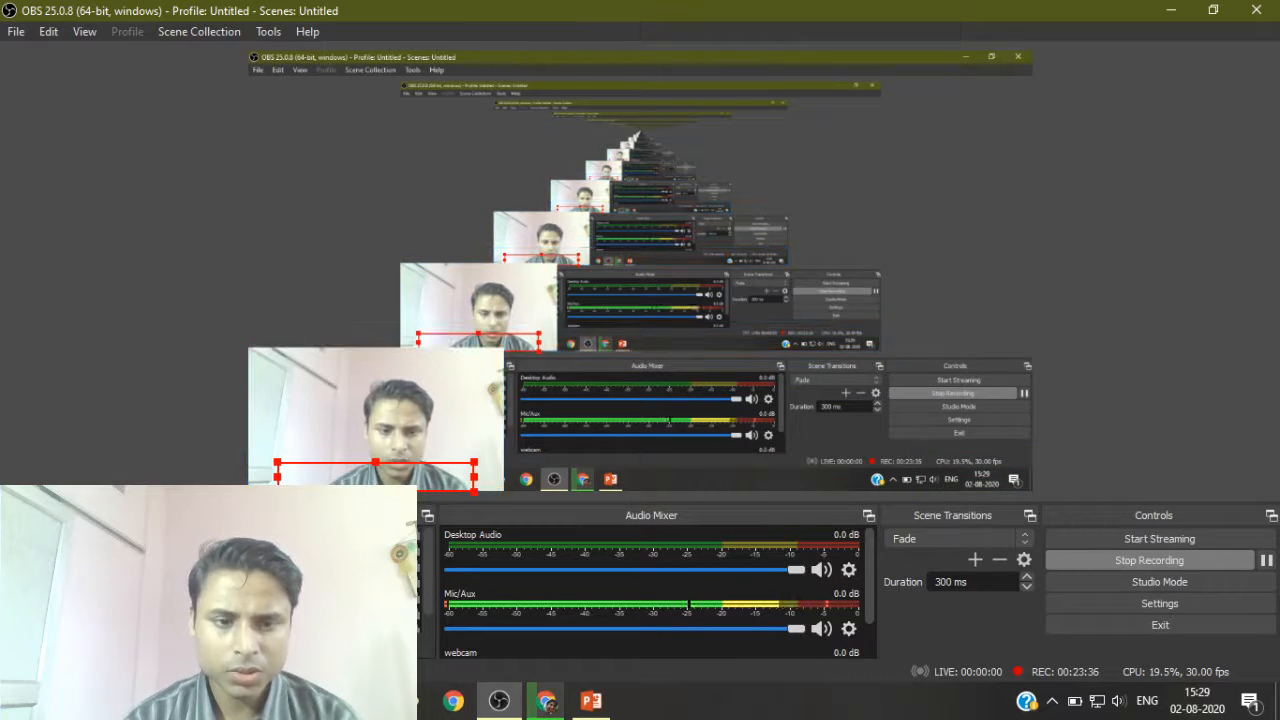
left_click(393, 566)
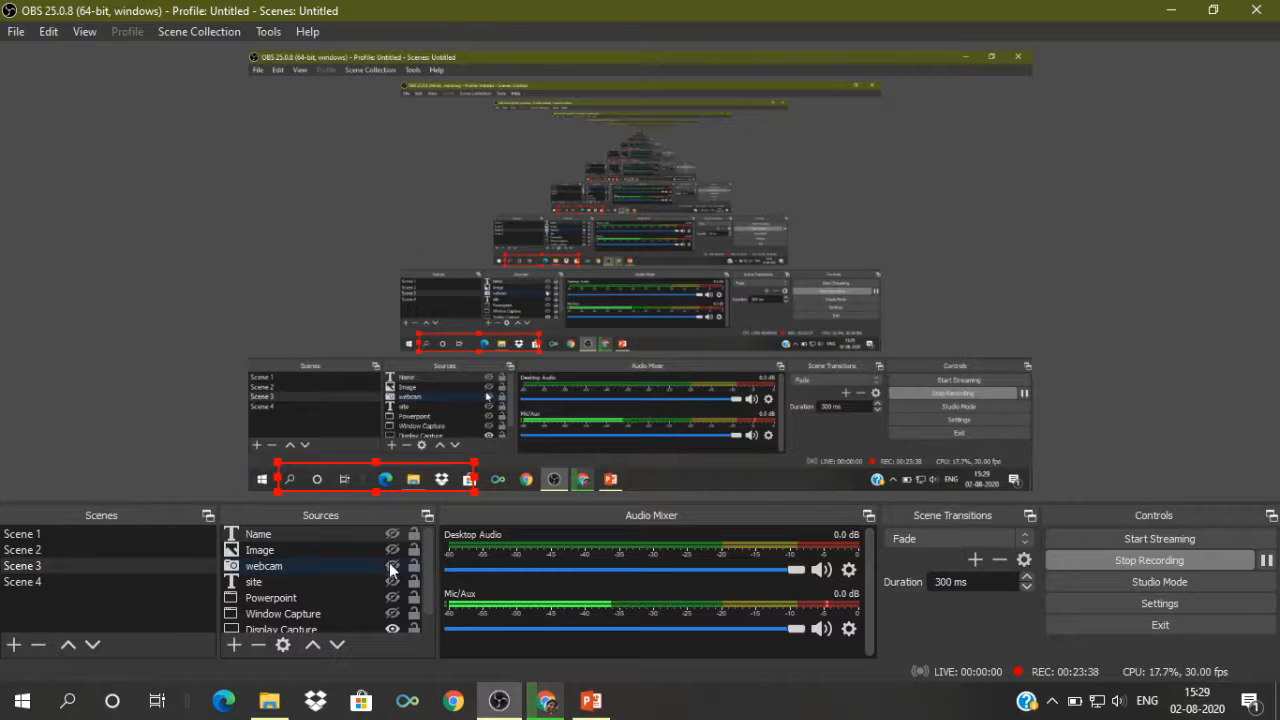
- Review the Output settings for streaming and recording, including the recording path, quality and format, and close the settings
left_click(1150, 605)
left_click_drag(913, 7, 895, 42)
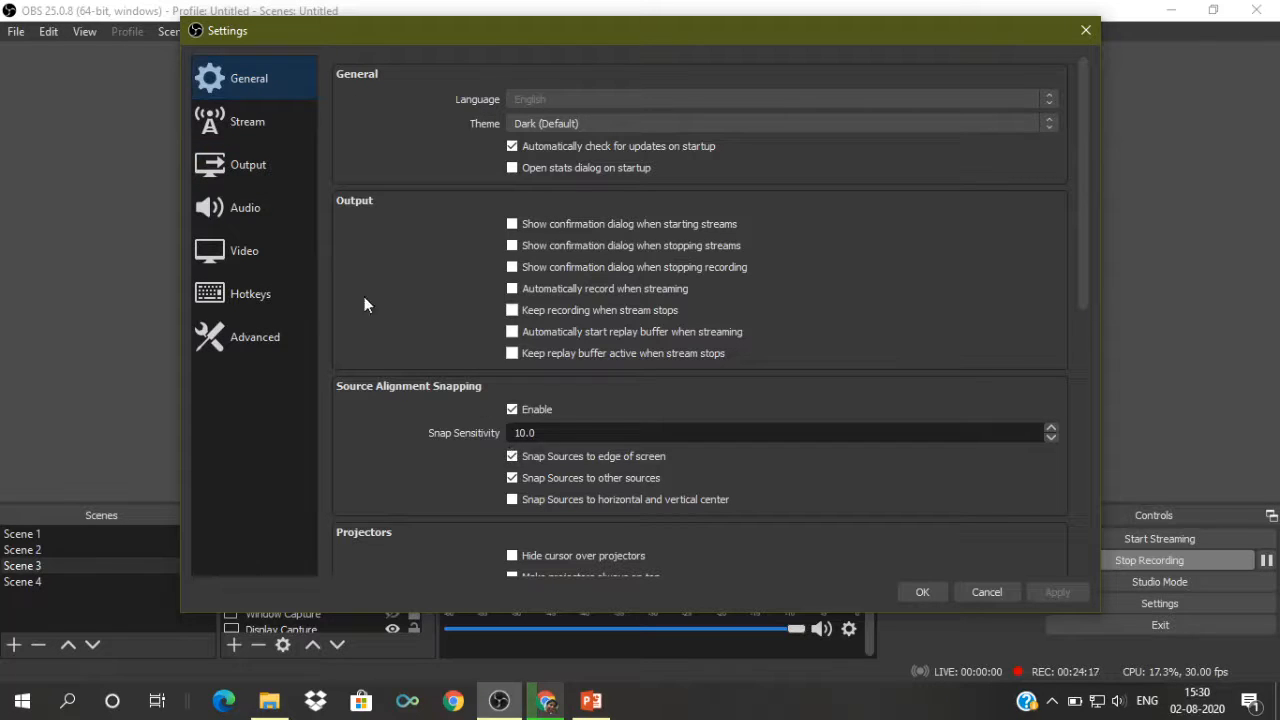
left_click(274, 168)
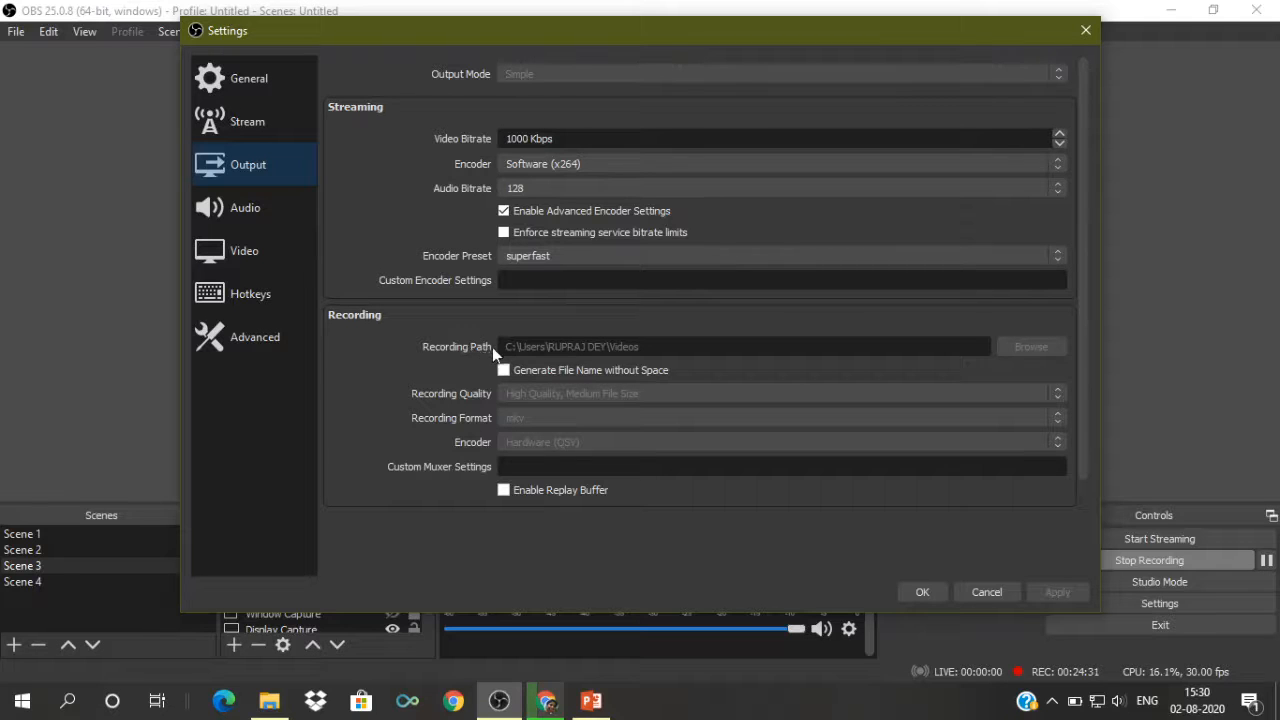
left_click(611, 346)
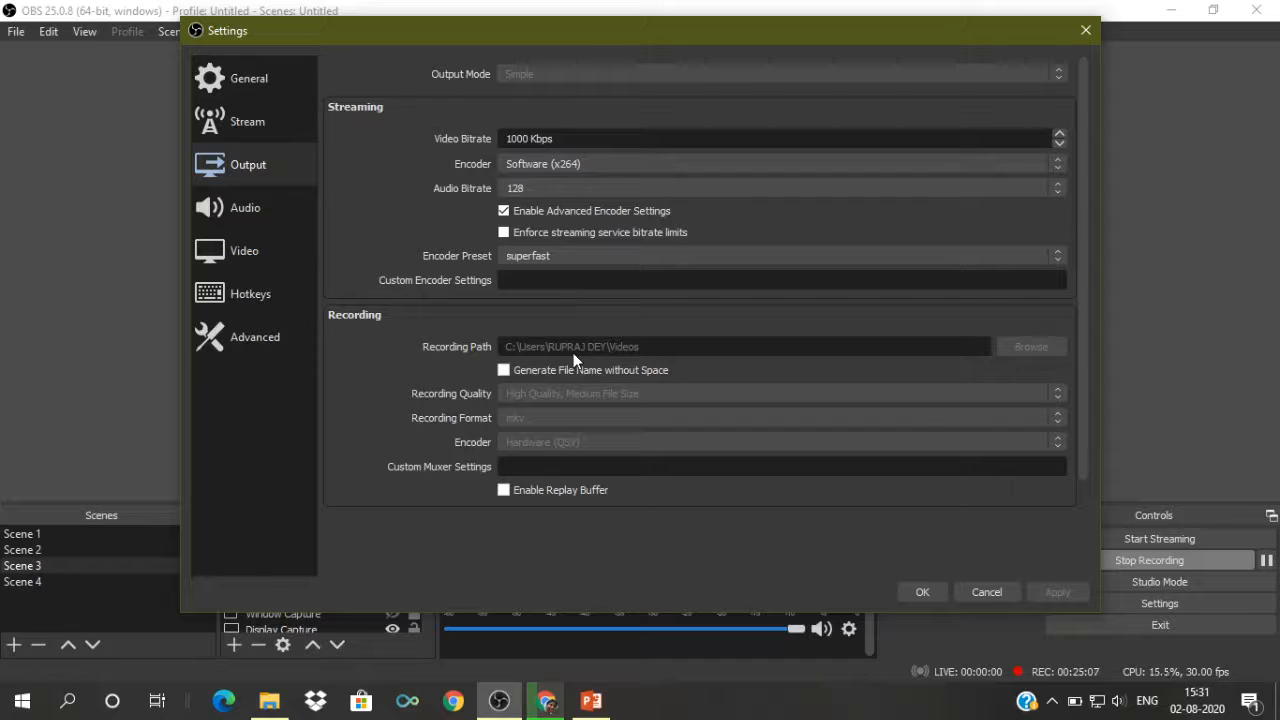
left_click(922, 592)
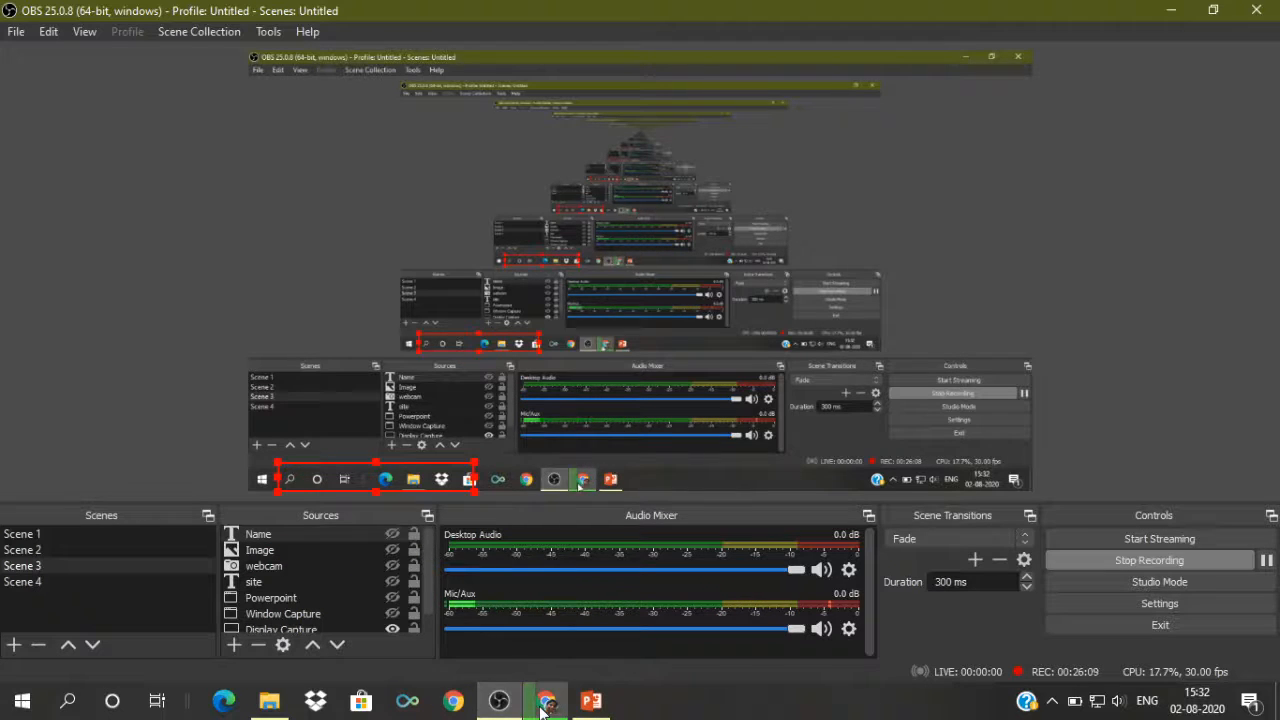
- Show the Window Capture source in Scene 3 and switch to the Chrome browser
mouse_move(541, 710)
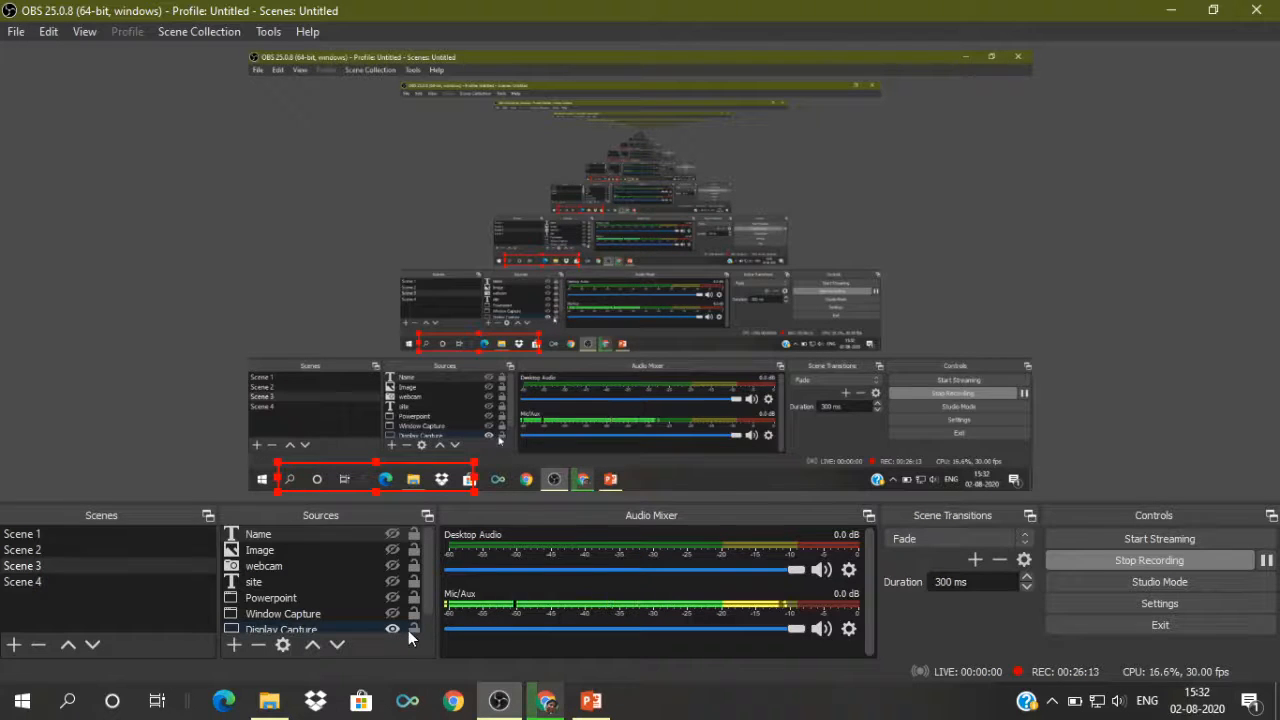
left_click(547, 705)
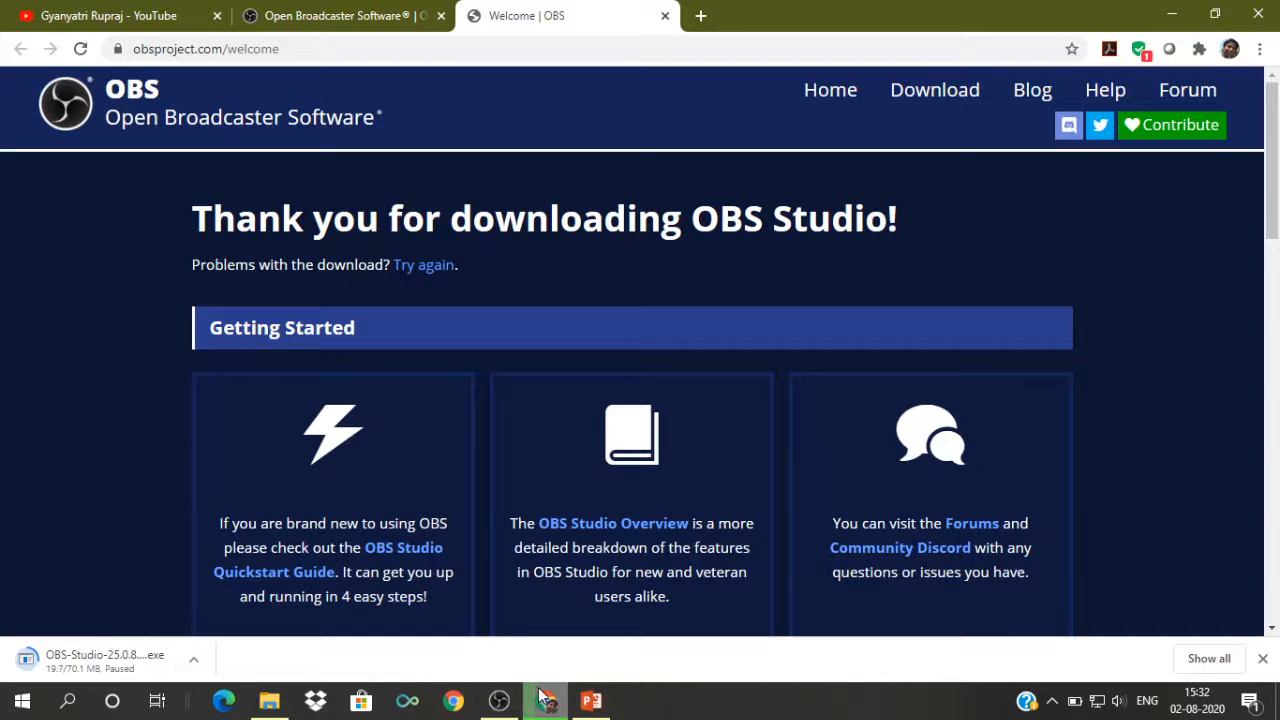
left_click(503, 705)
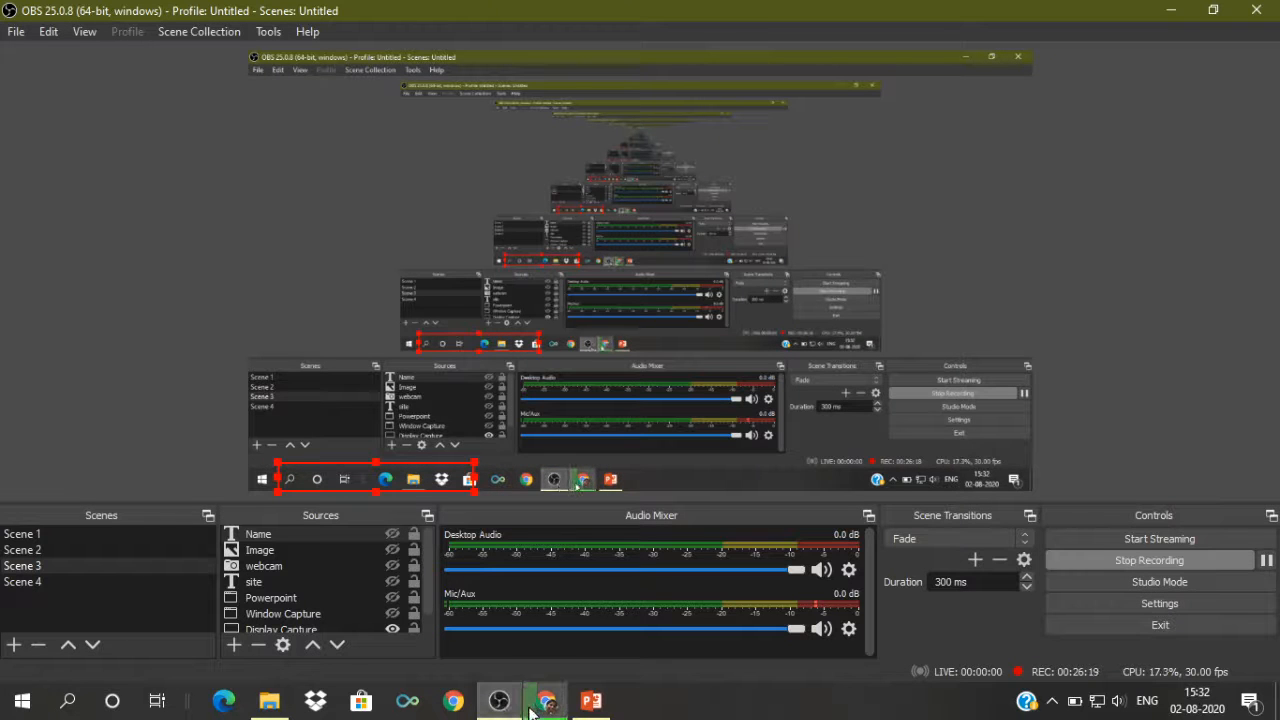
left_click(393, 615)
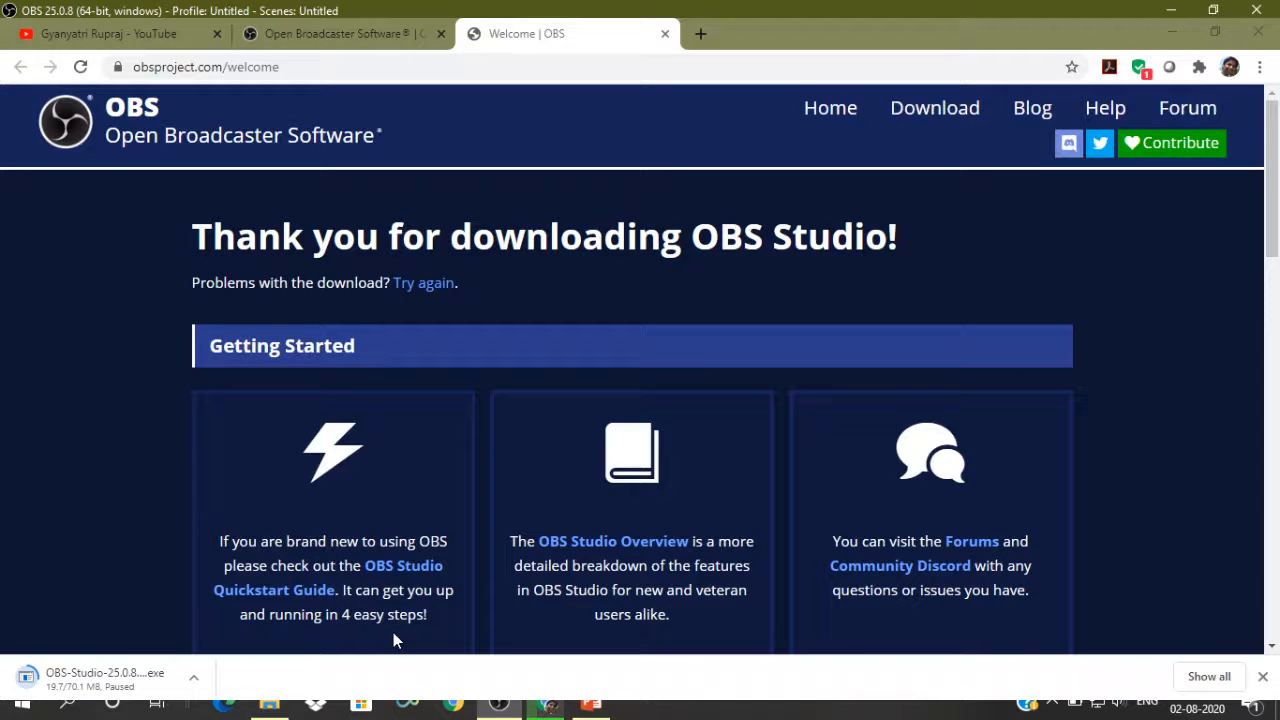
left_click(548, 710)
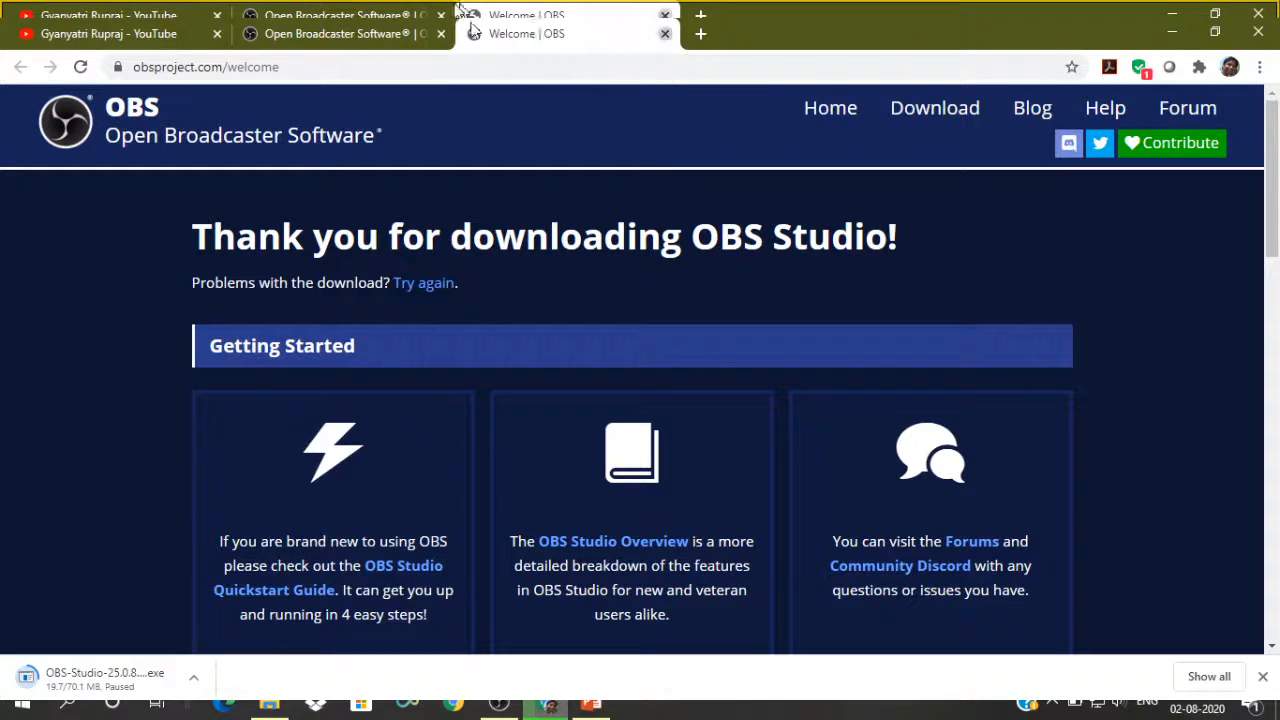
- Close the OBS welcome page and open YouTube's Go live dashboard from the channel page
left_click(665, 34)
left_click(155, 34)
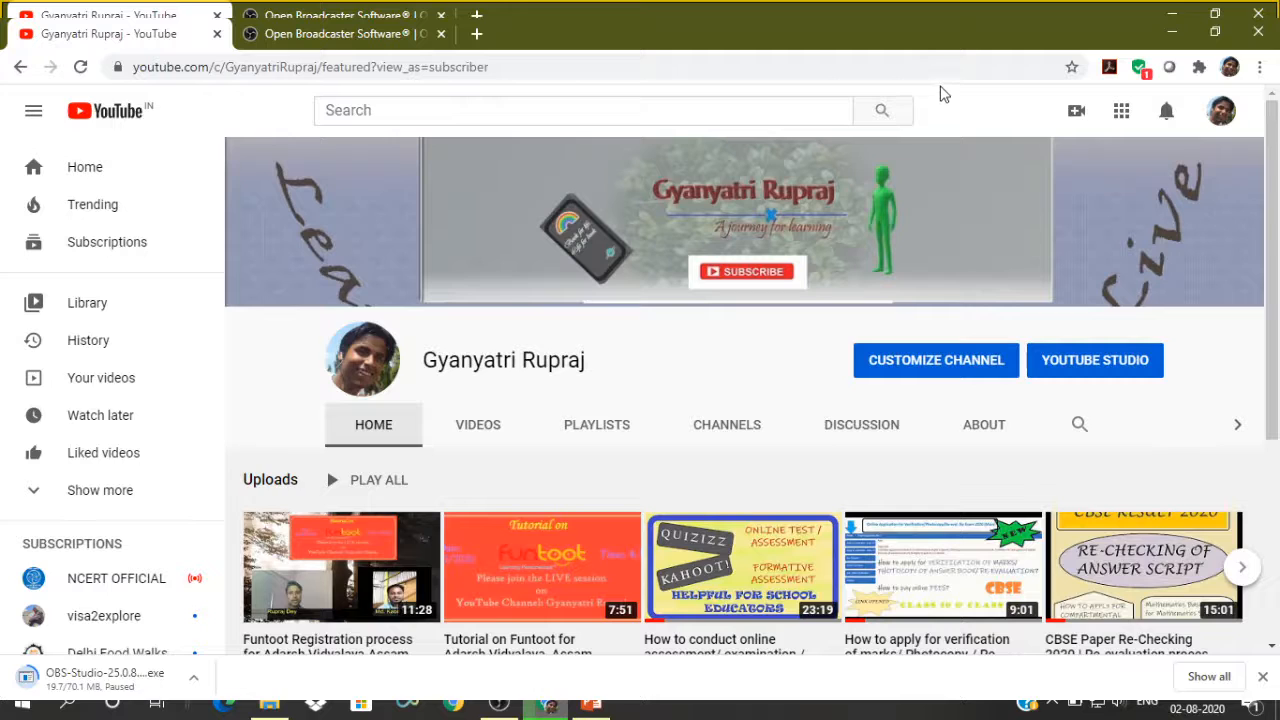
left_click(1073, 121)
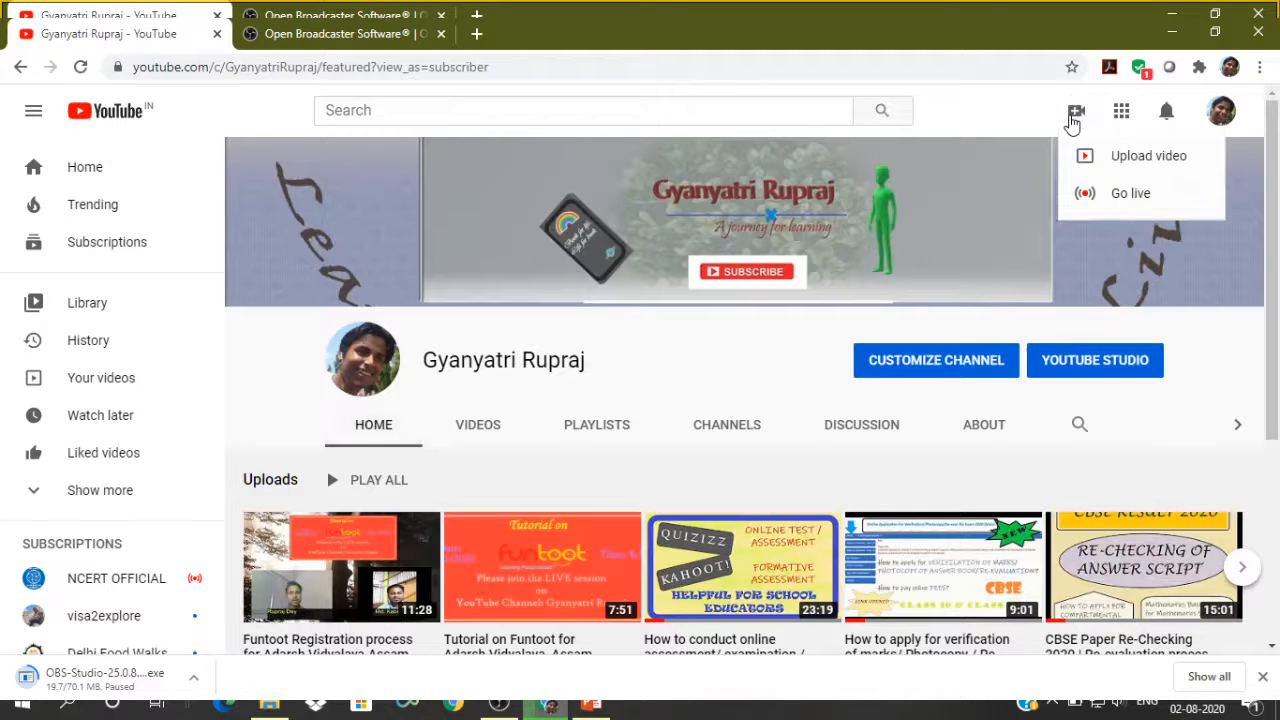
left_click(1090, 196)
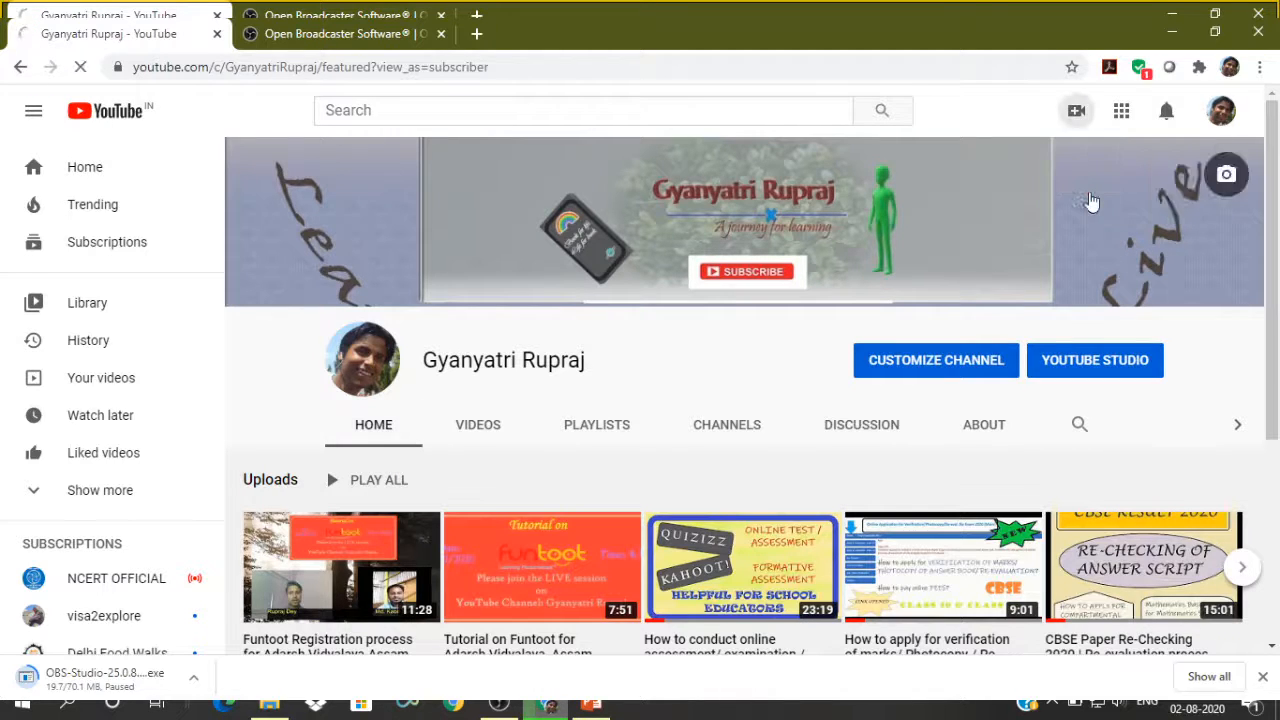
left_click(500, 706)
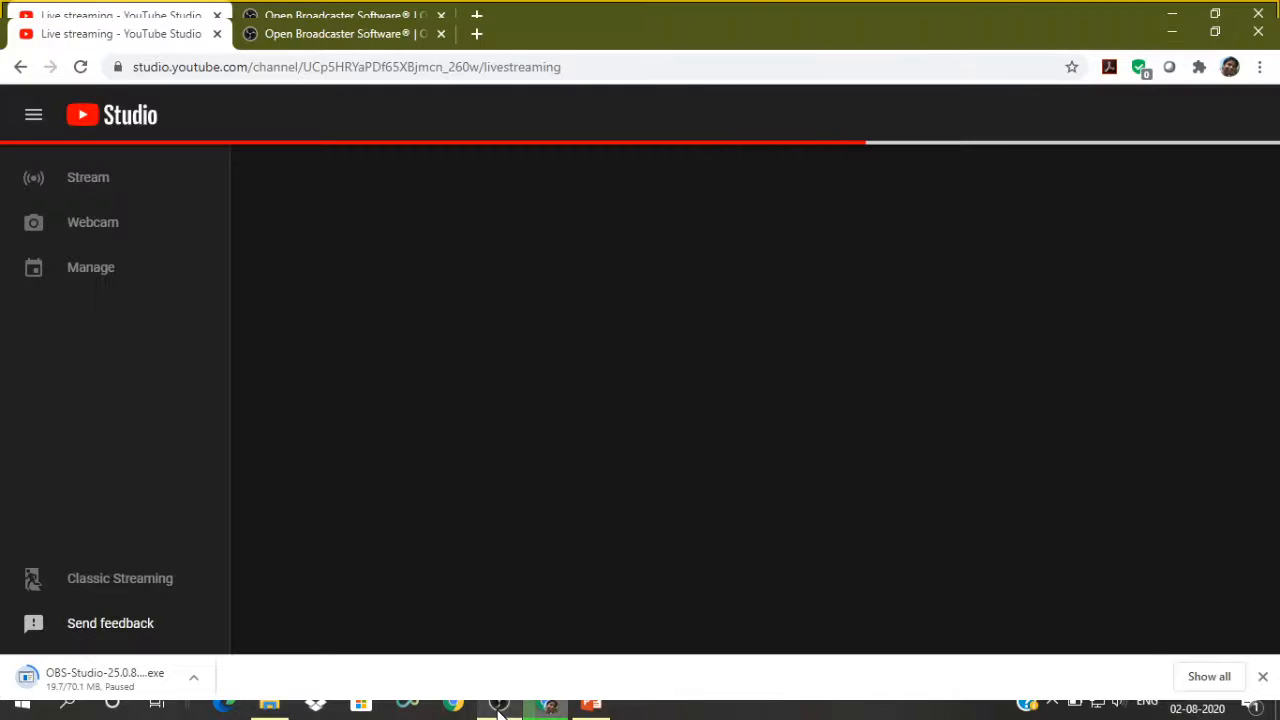
left_click(1264, 676)
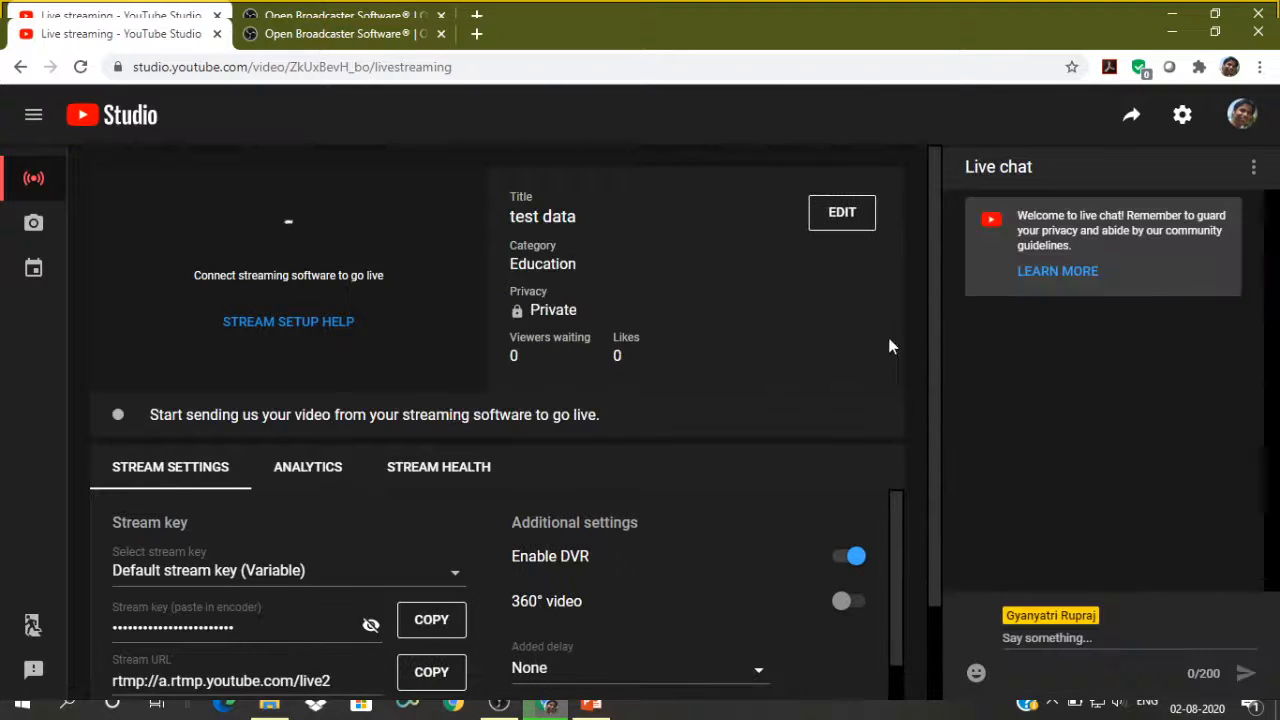
- Review the live dashboard's stream details, stream key section and additional settings
scroll(532, 392, "down", 2)
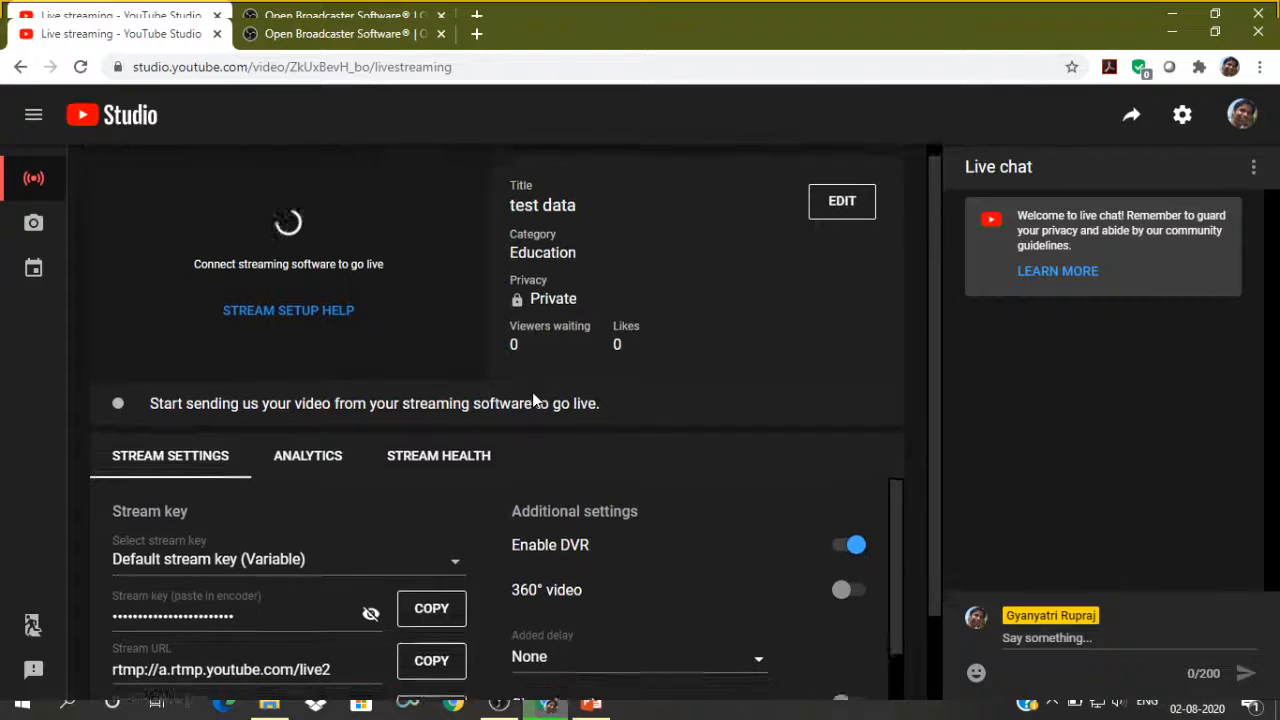
scroll(597, 370, "up", 2)
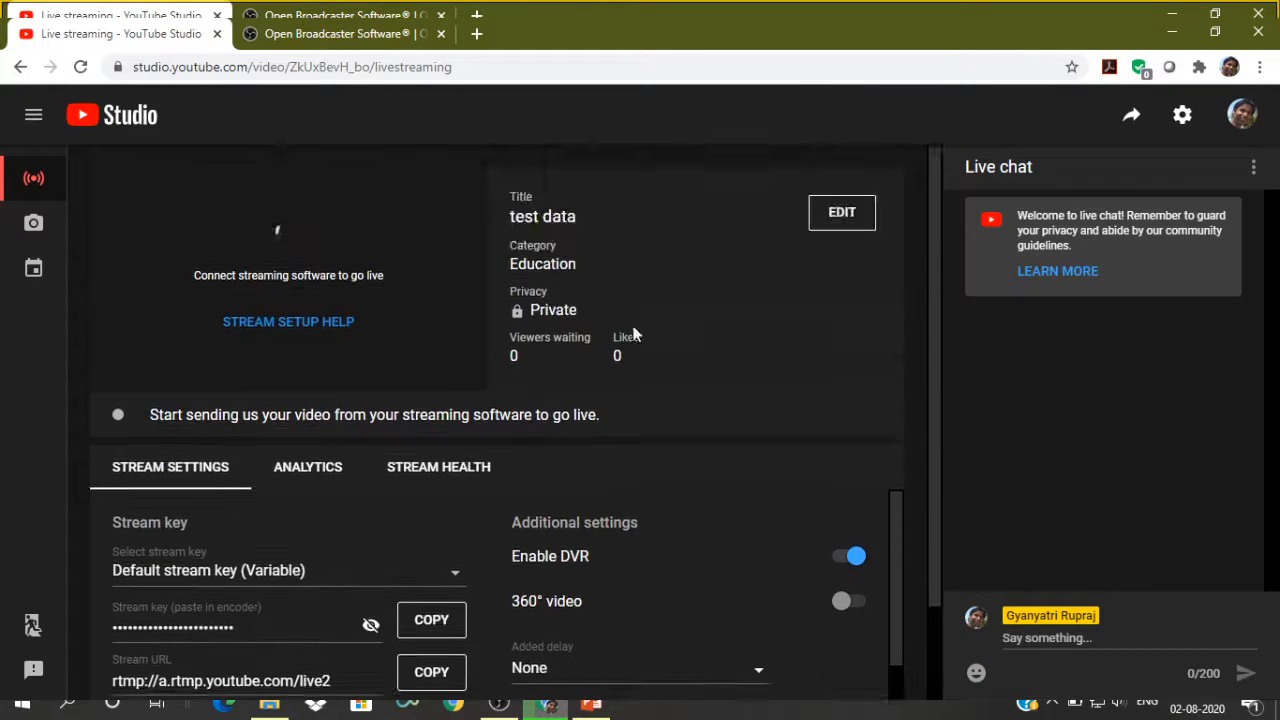
left_click(31, 181)
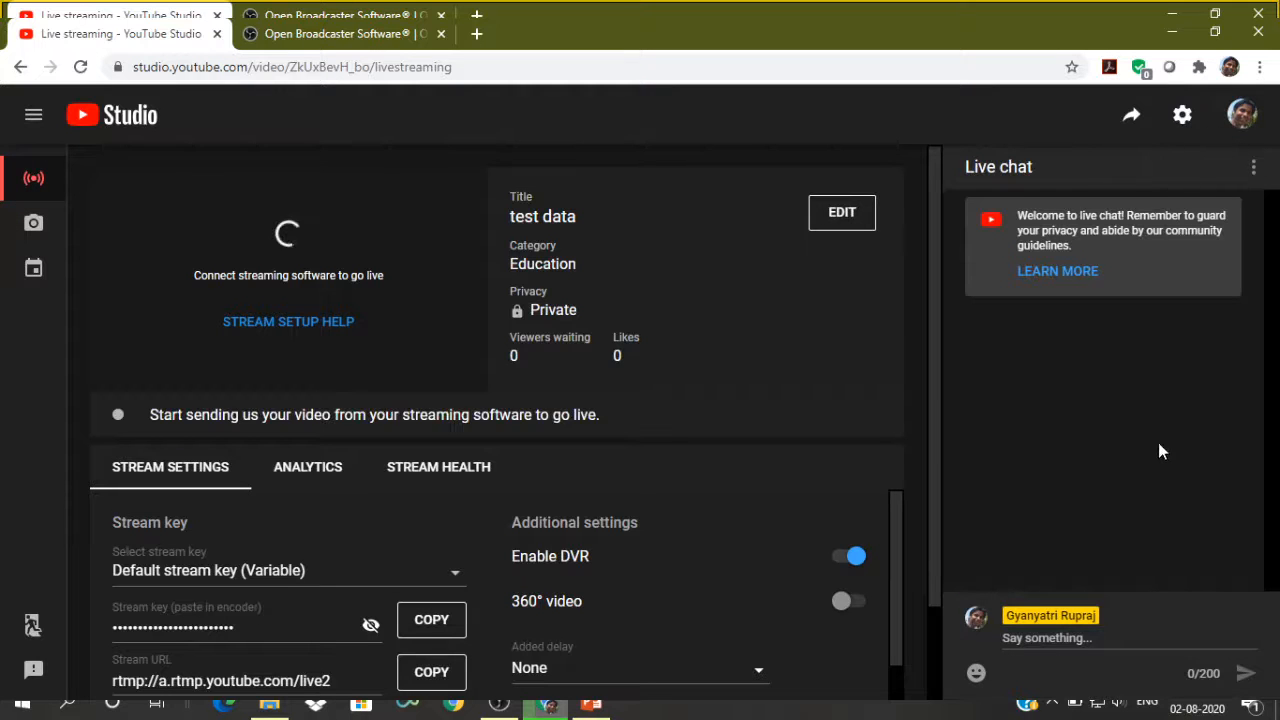
scroll(770, 403, "down", 2)
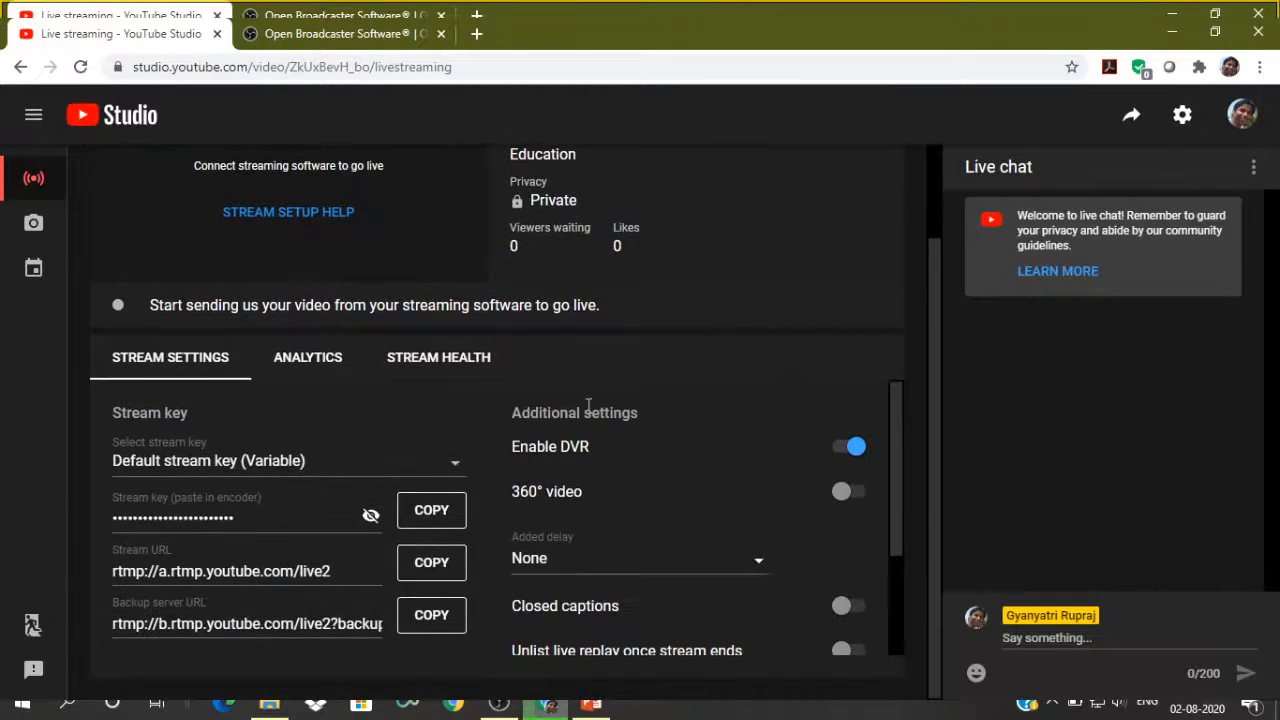
scroll(479, 398, "down", 2)
scroll(479, 394, "up", 2)
scroll(671, 409, "up", 2)
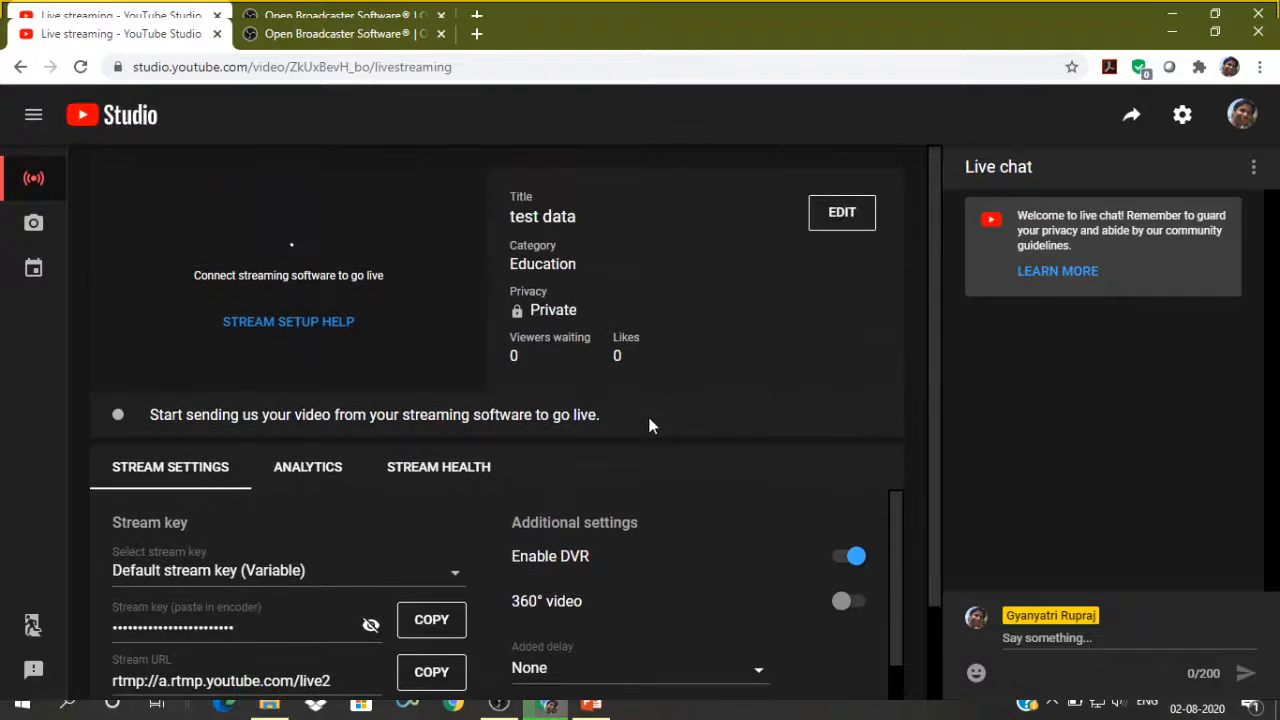
- Reload the Stream page and look over the expanded navigation entries and the live chat options
left_click(33, 188)
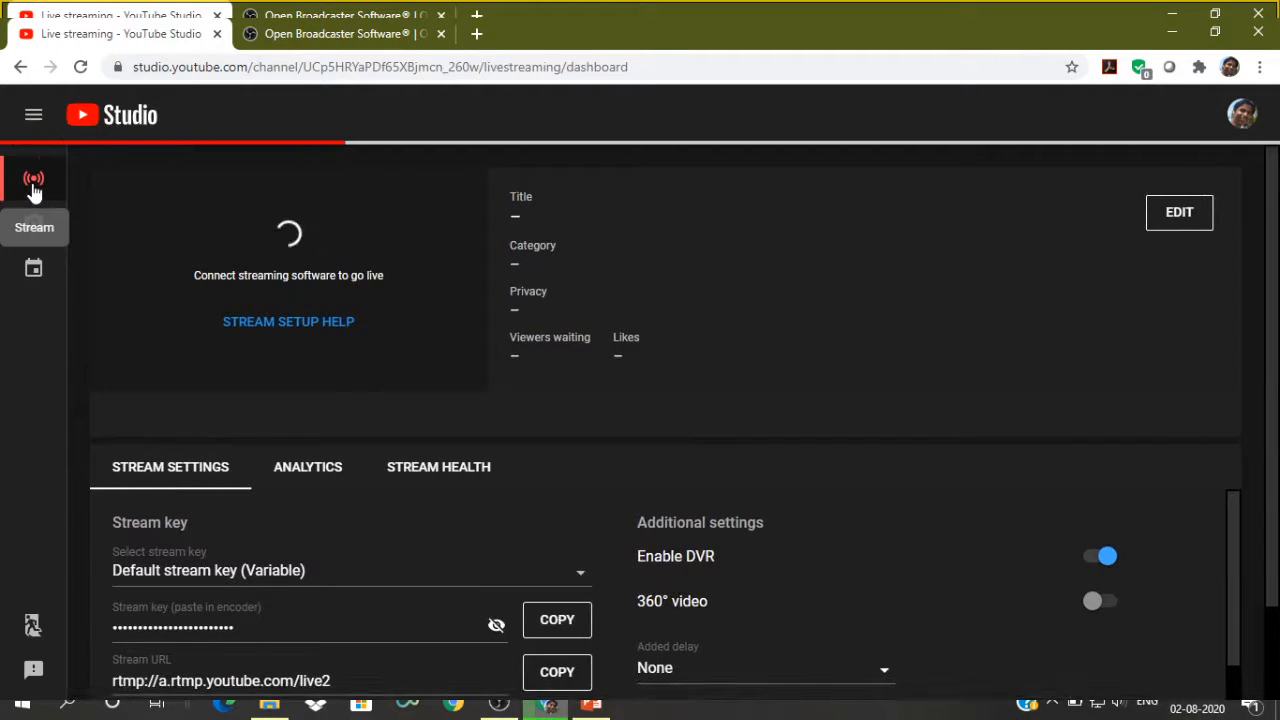
left_click(33, 115)
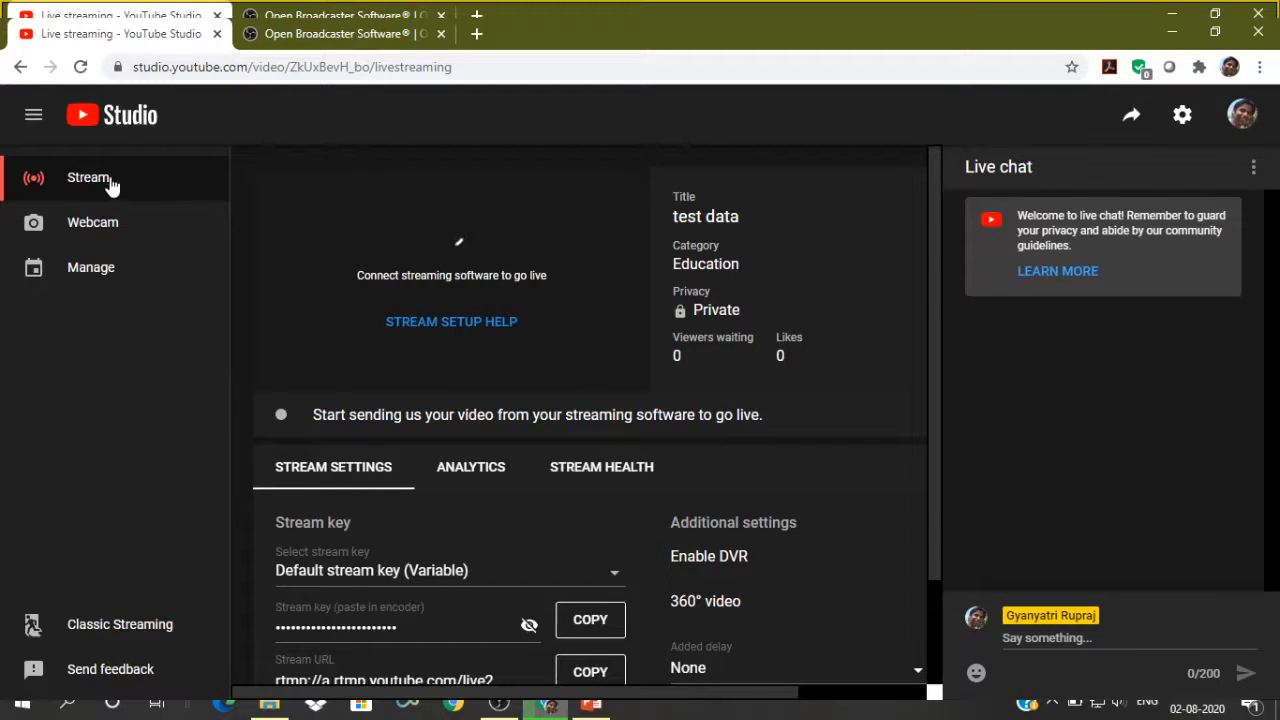
left_click(1254, 170)
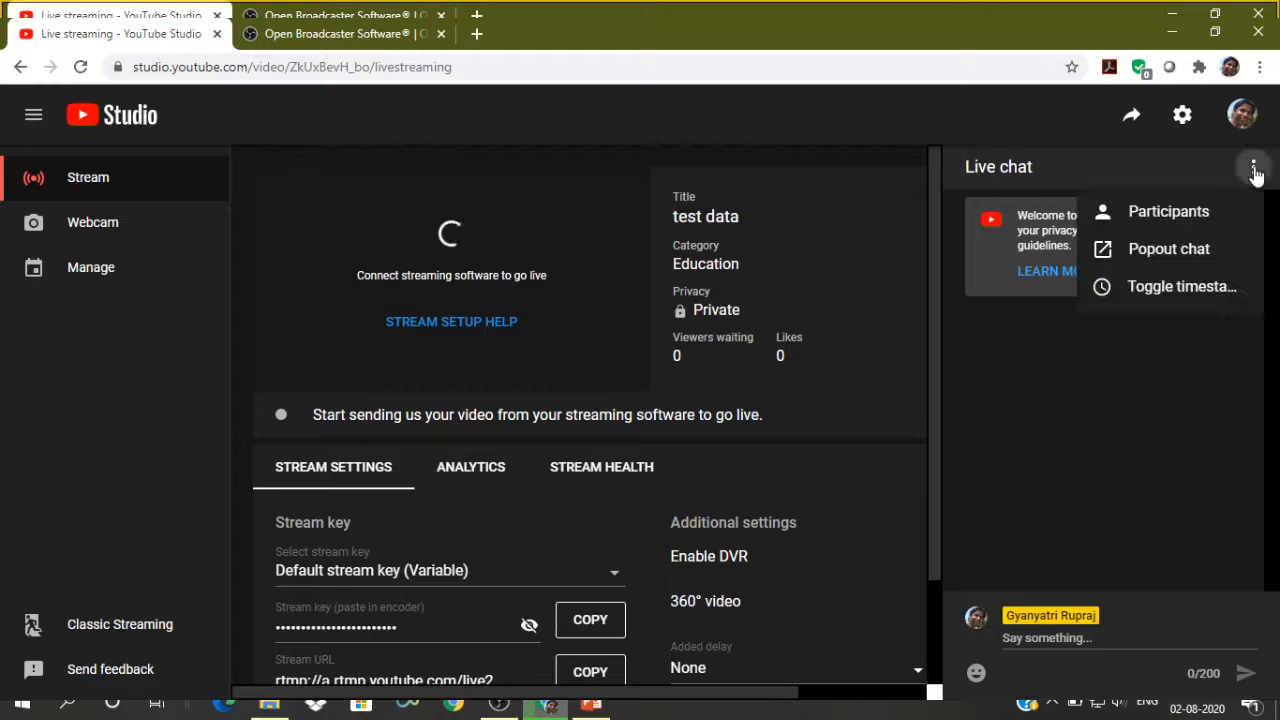
left_click(808, 116)
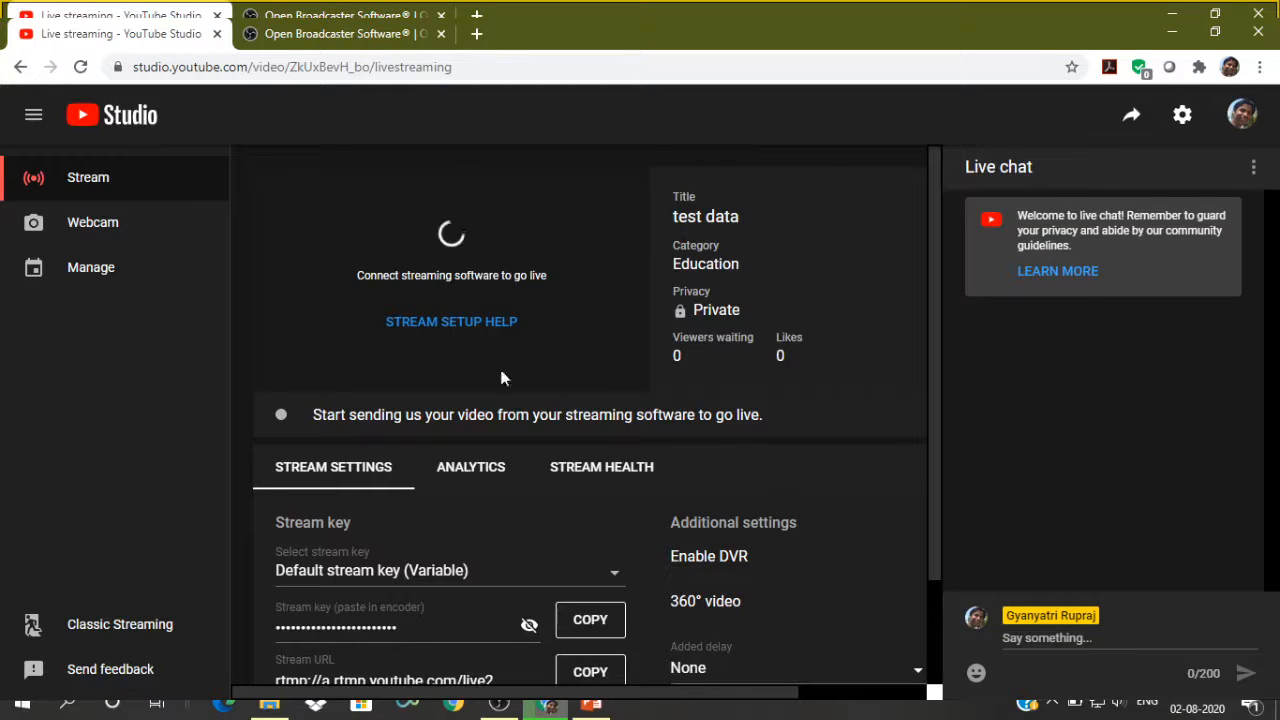
left_click(210, 180)
left_click(33, 115)
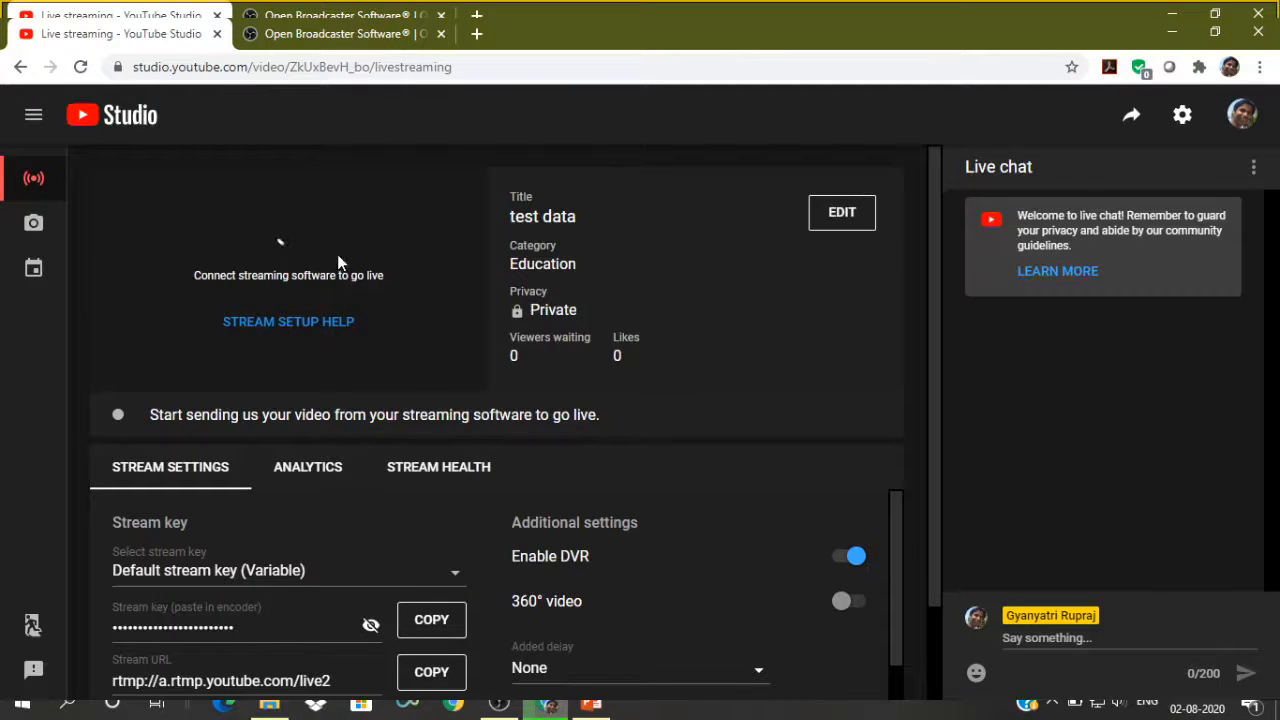
- Open the "test data" stream's details for editing and choose Private as its visibility
left_click(841, 214)
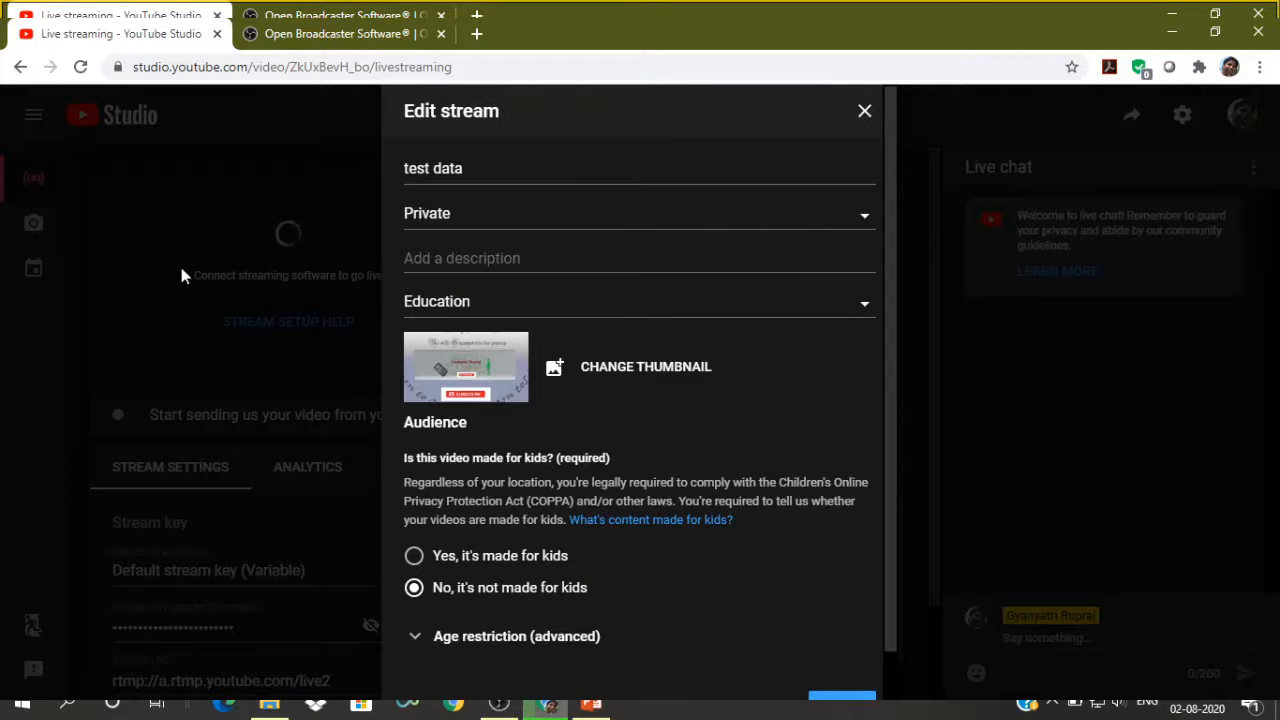
left_click_drag(484, 163, 371, 167)
left_click(497, 174)
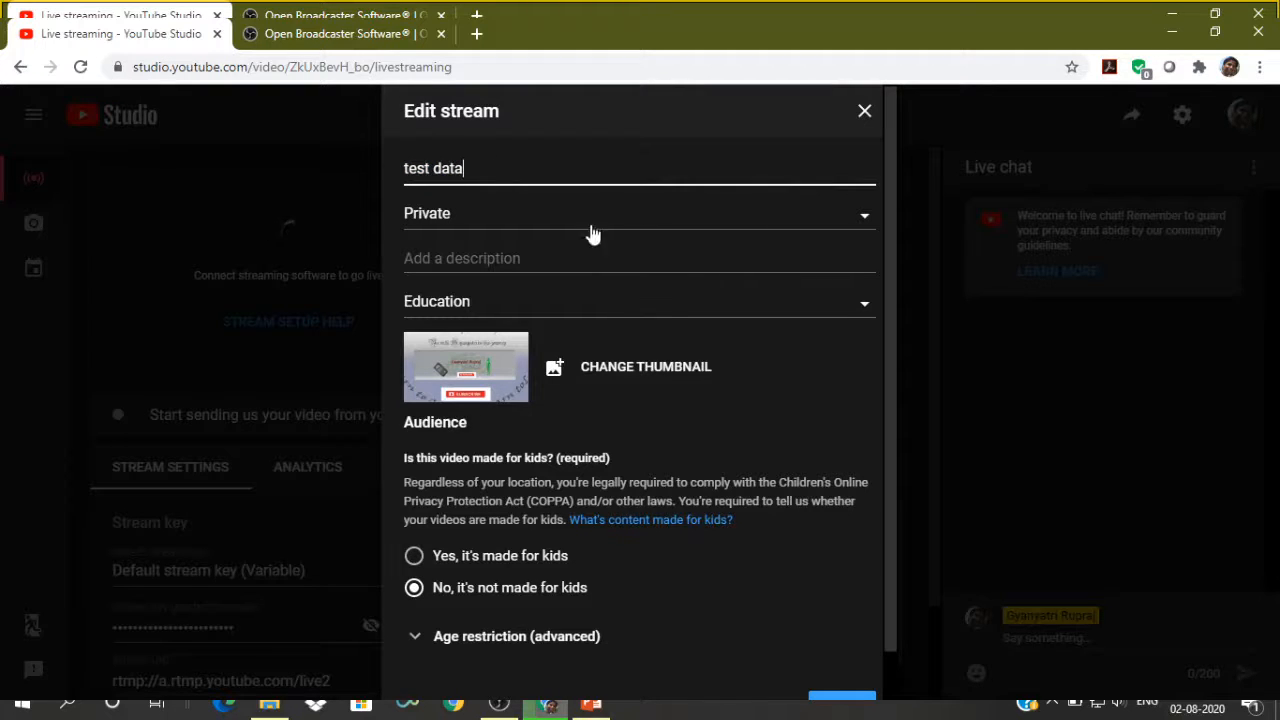
left_click(466, 222)
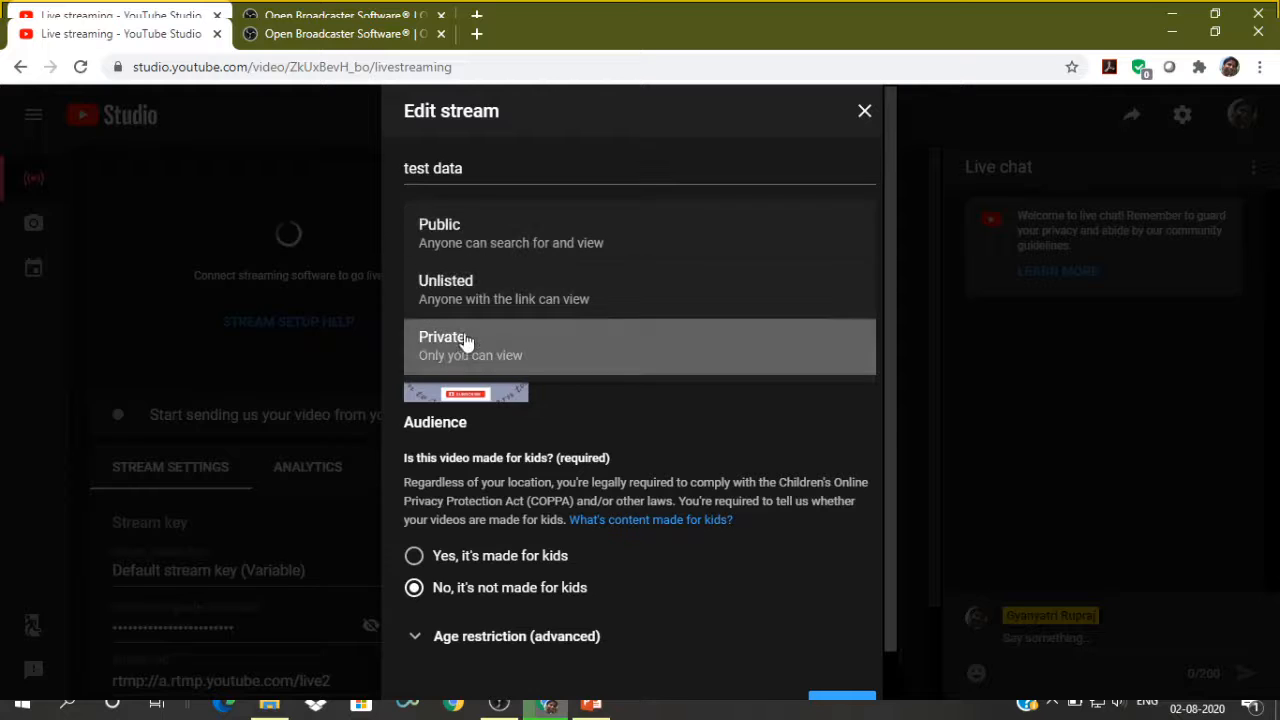
left_click(451, 347)
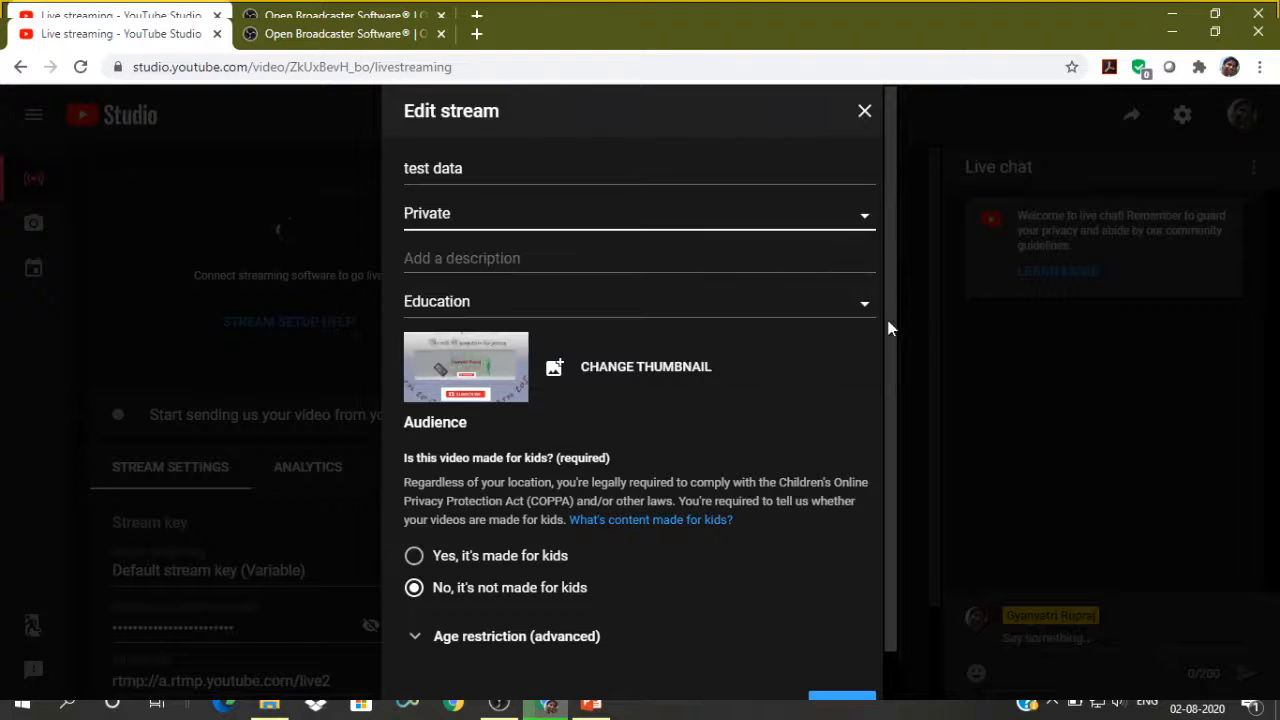
- Check the stream's description, audience and advanced age restriction options, and save the stream details
left_click(520, 262)
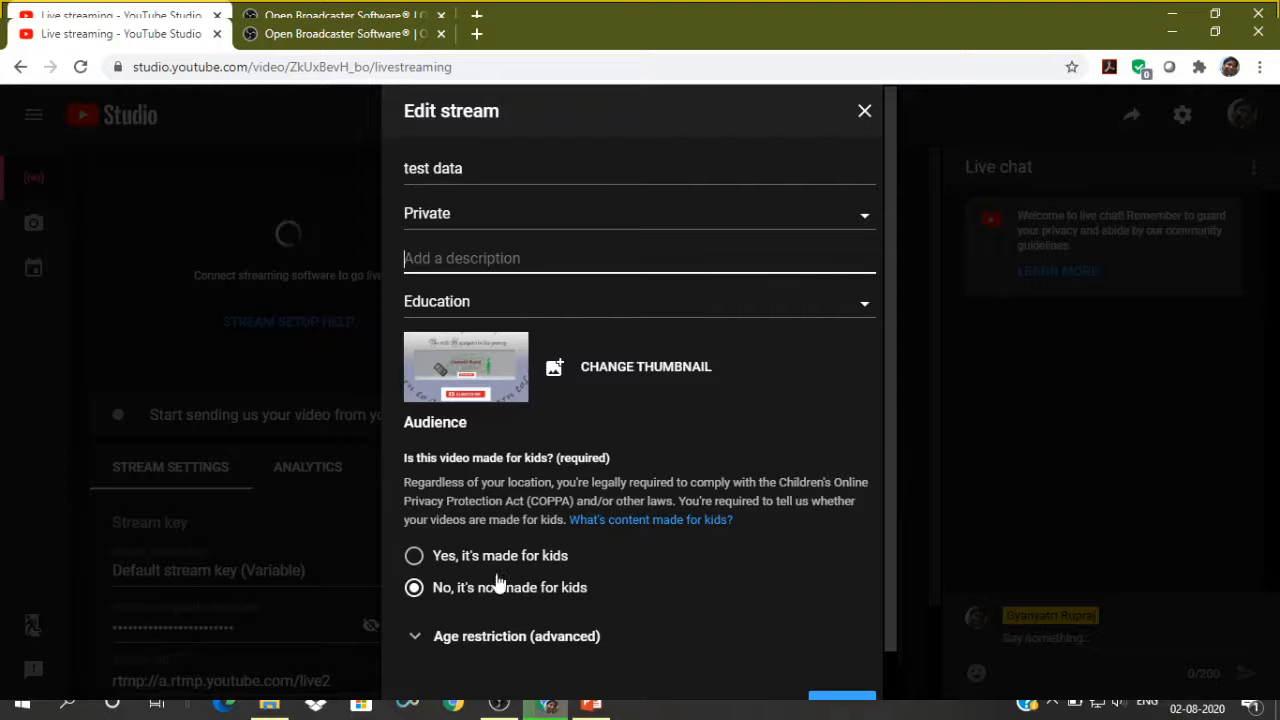
scroll(767, 578, "down", 1)
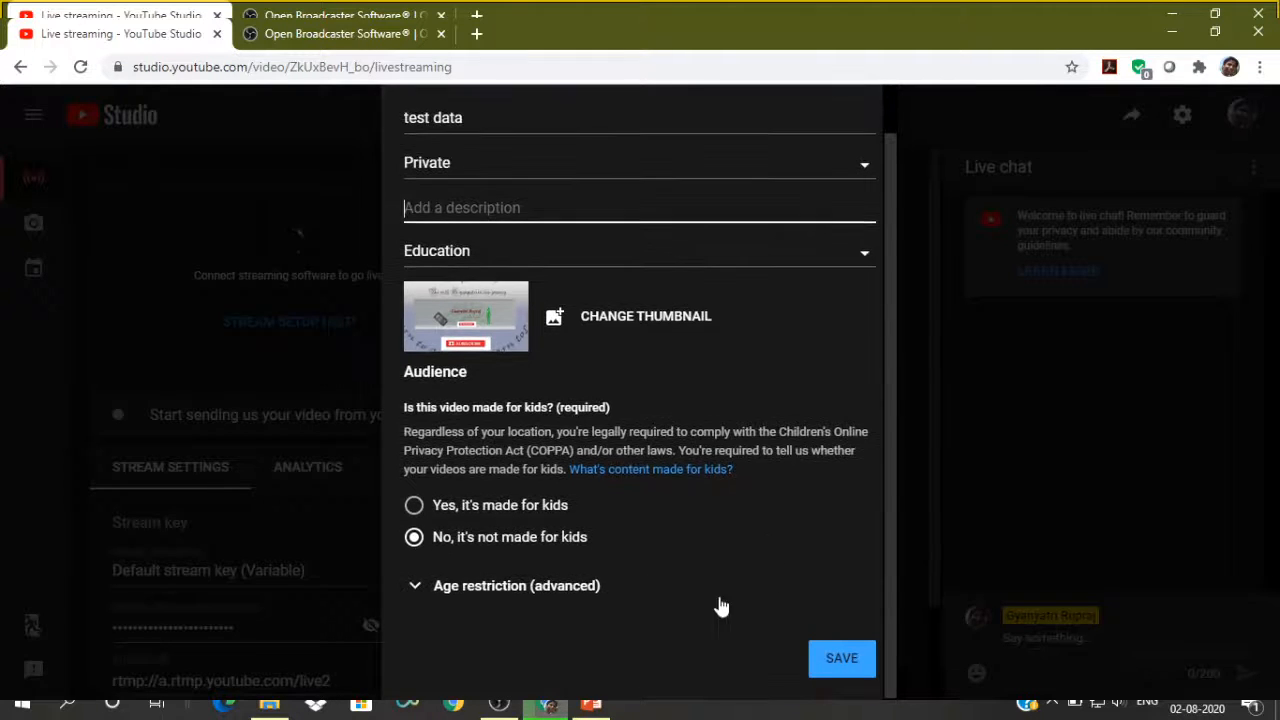
left_click(531, 585)
scroll(526, 600, "up", 1)
left_click(517, 636)
scroll(873, 685, "down", 1)
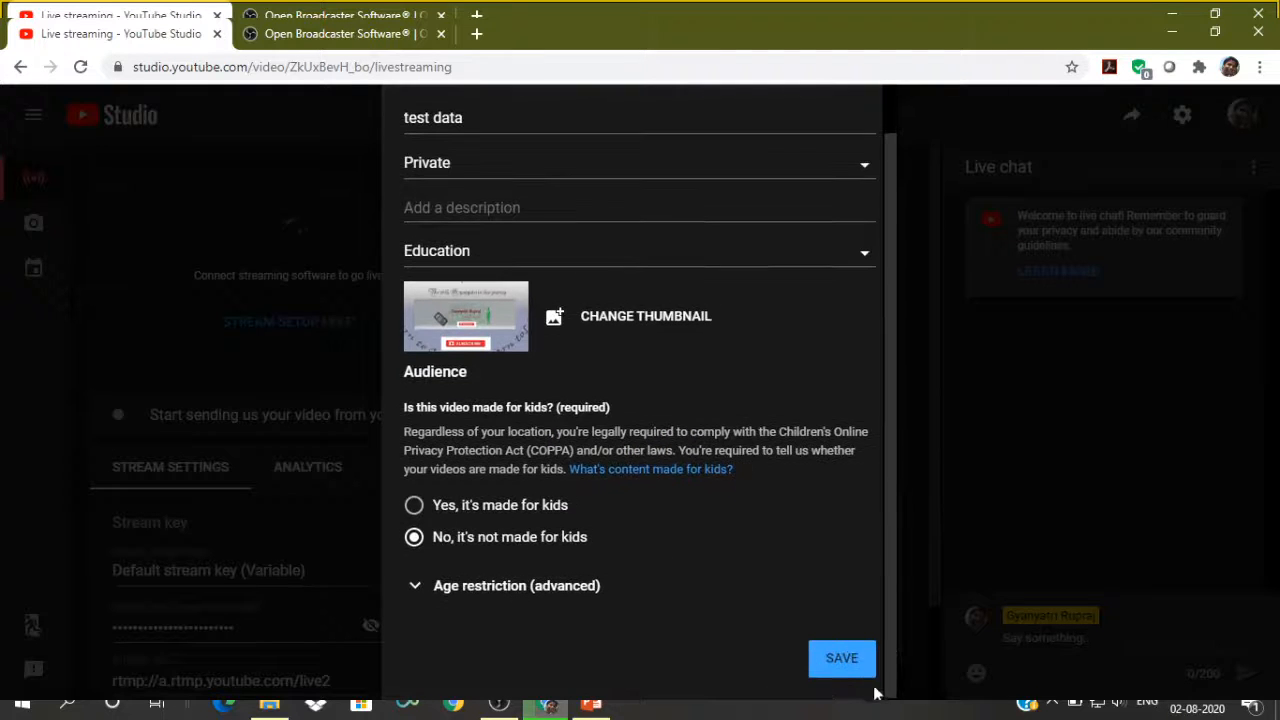
left_click(840, 677)
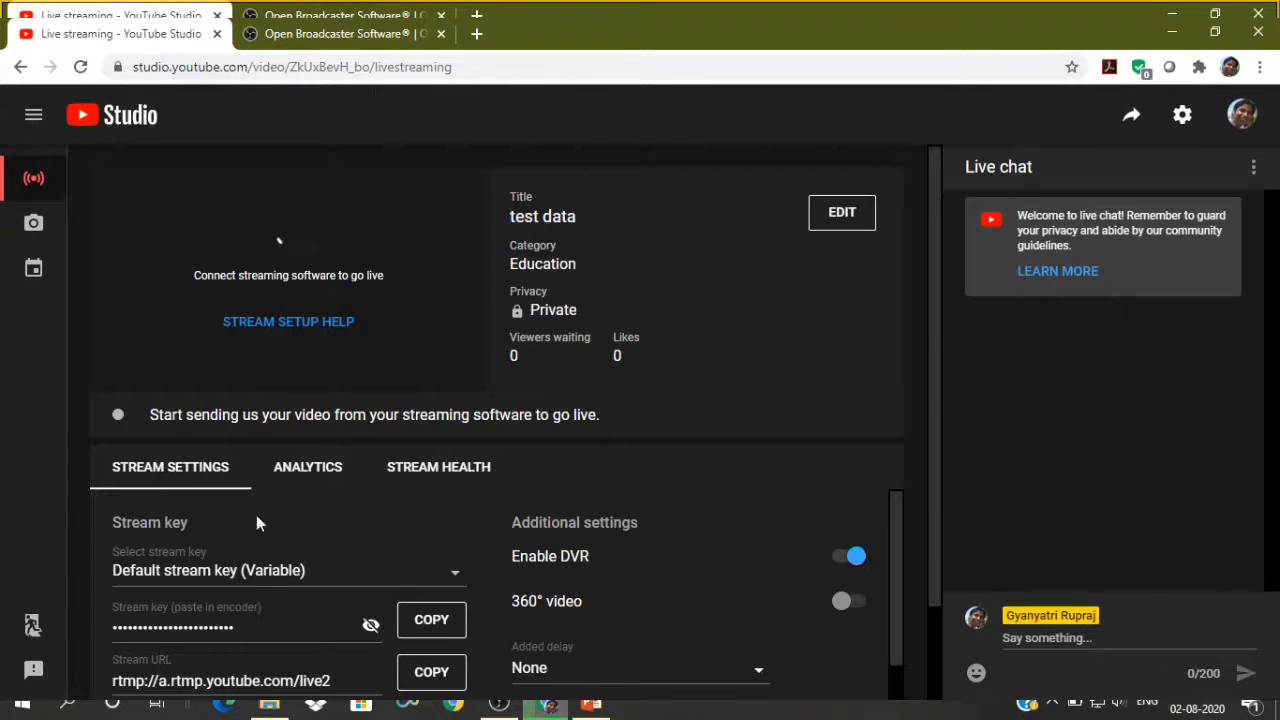
- Copy the stream key from the YouTube stream settings and switch back to OBS Studio
scroll(347, 533, "down", 1)
scroll(278, 582, "up", 1)
left_click(441, 622)
left_click(498, 706)
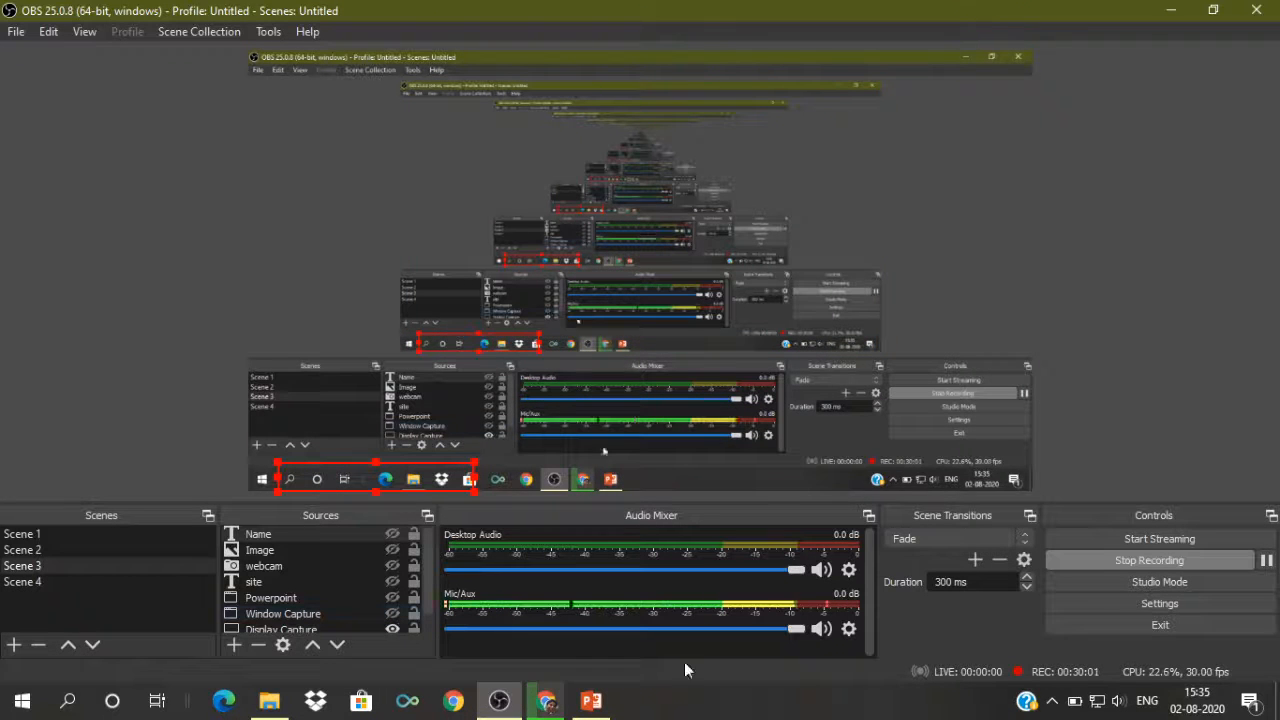
- Open the Stream settings and choose YouTube / YouTube Gaming as the service with the Primary YouTube ingest server
left_click(1160, 603)
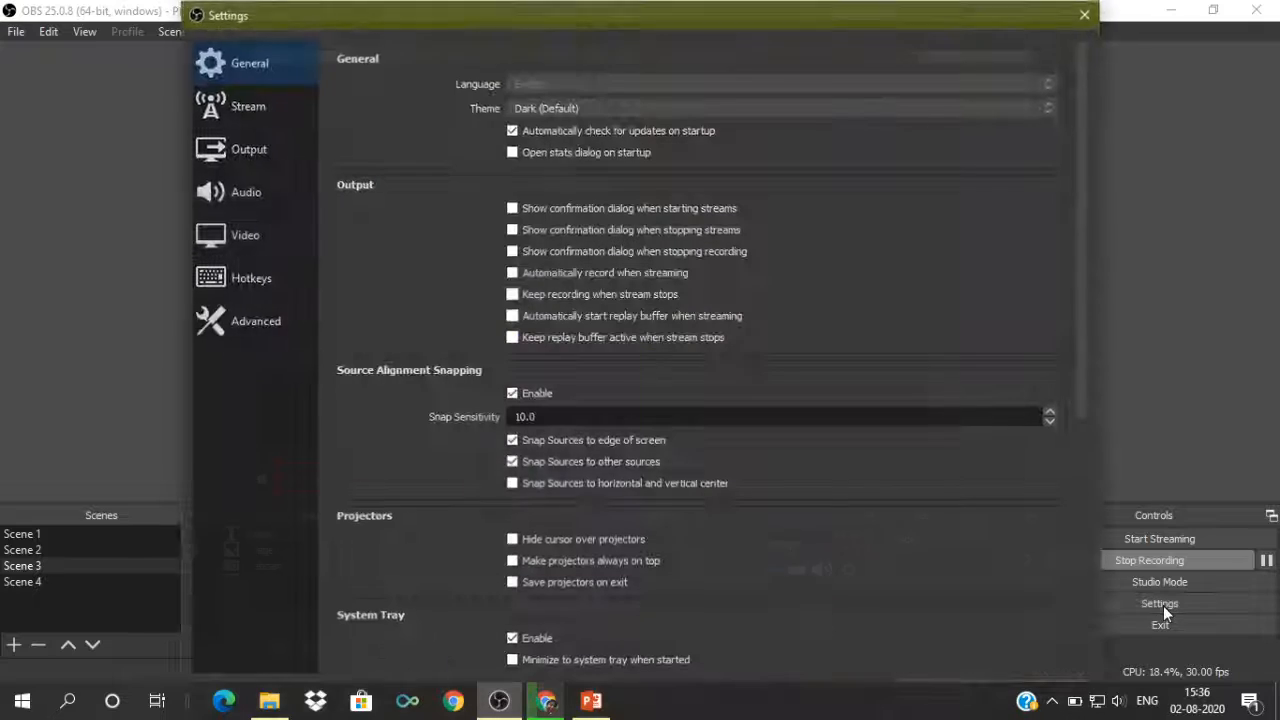
left_click_drag(787, 6, 757, 32)
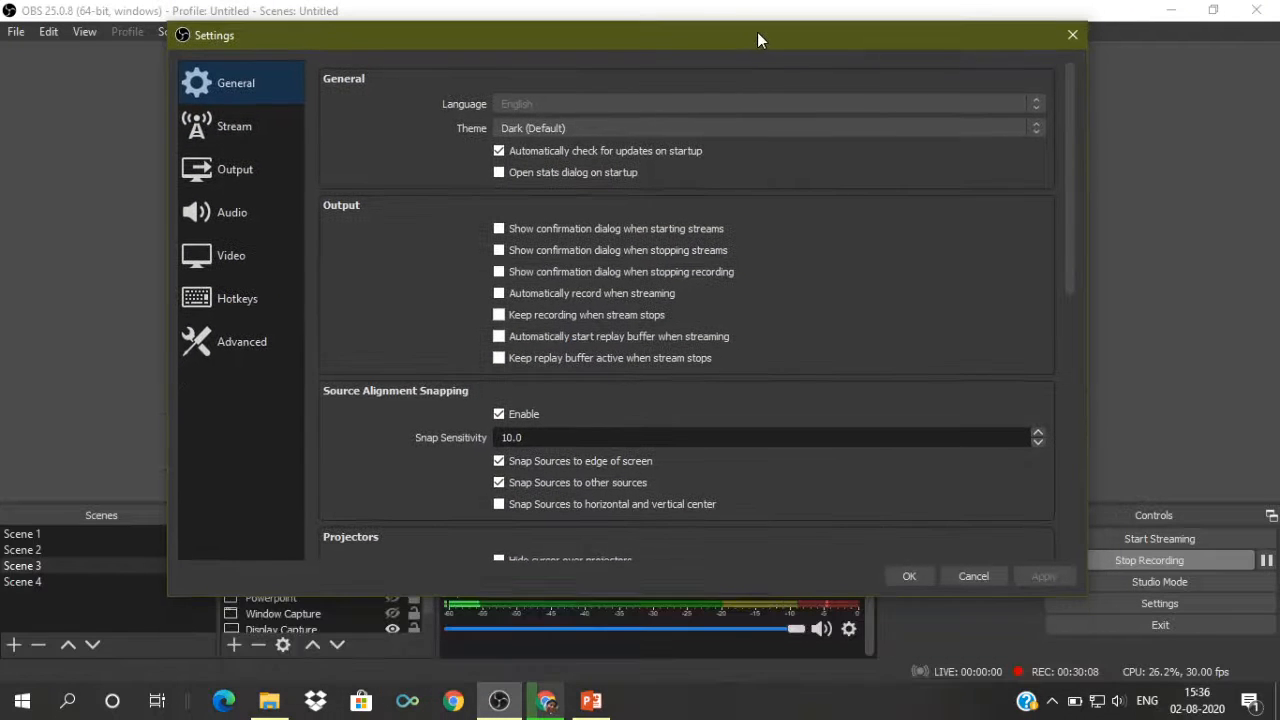
left_click(238, 131)
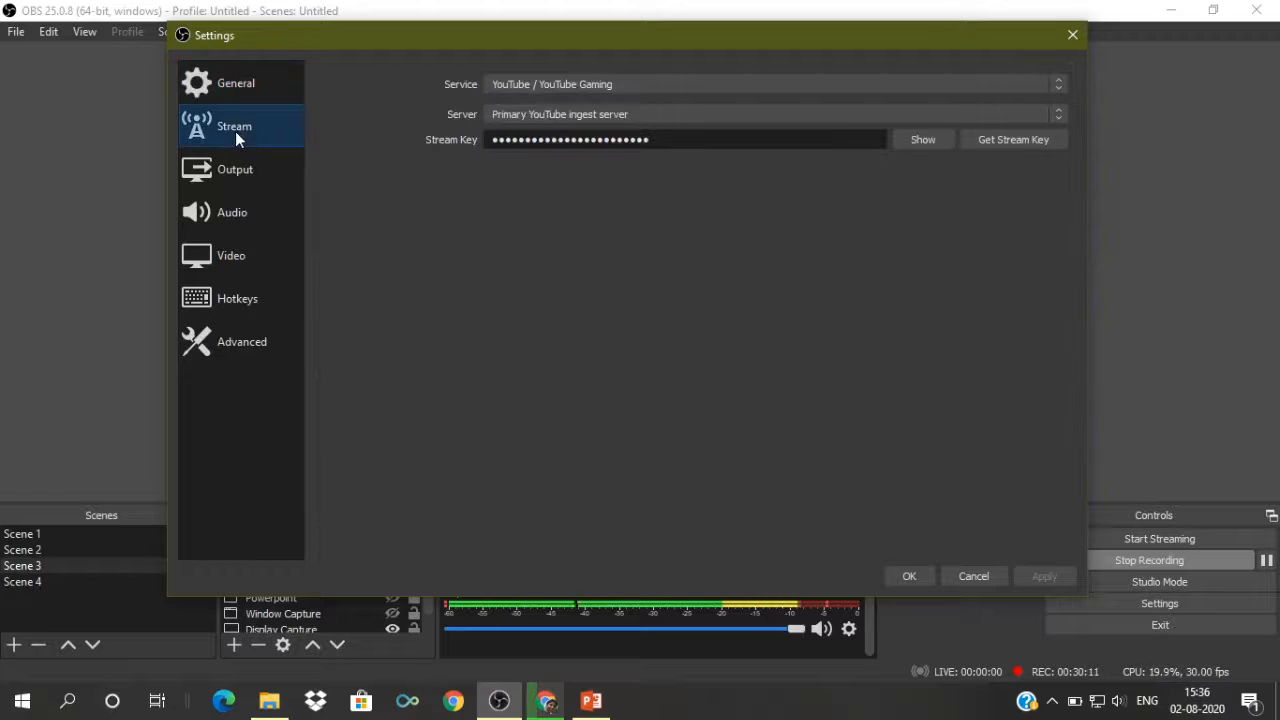
left_click(556, 84)
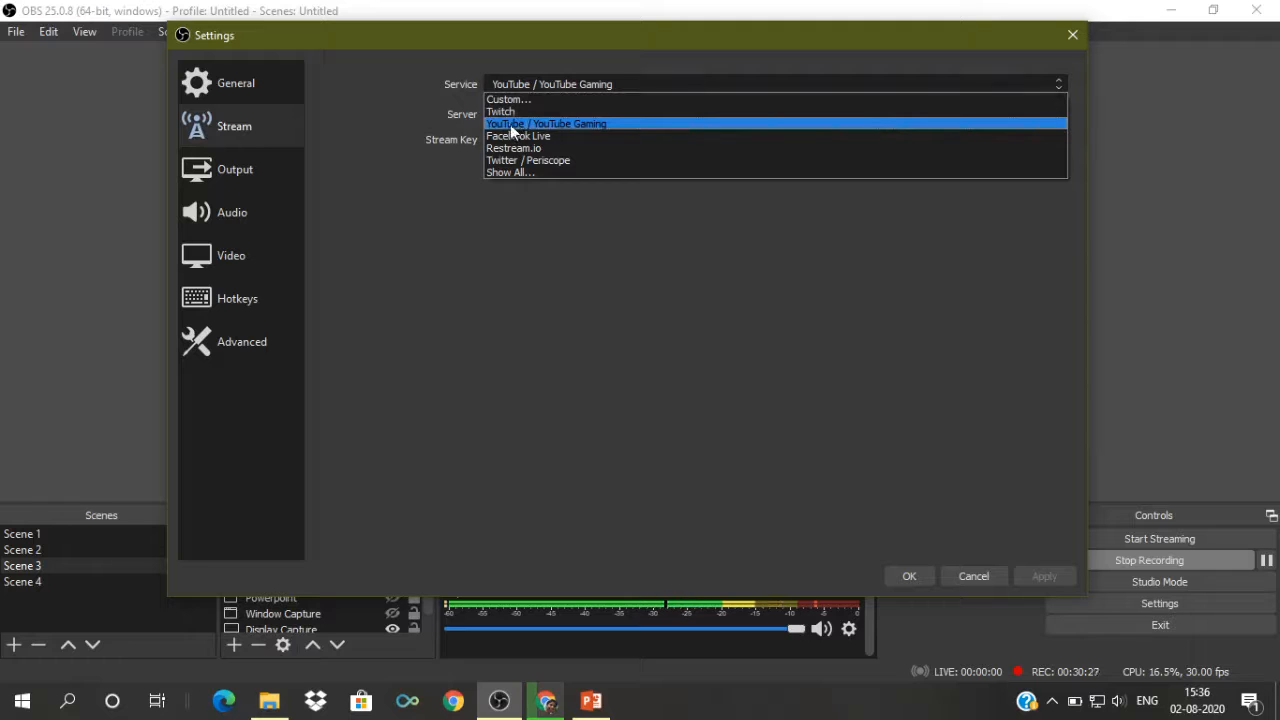
left_click(535, 123)
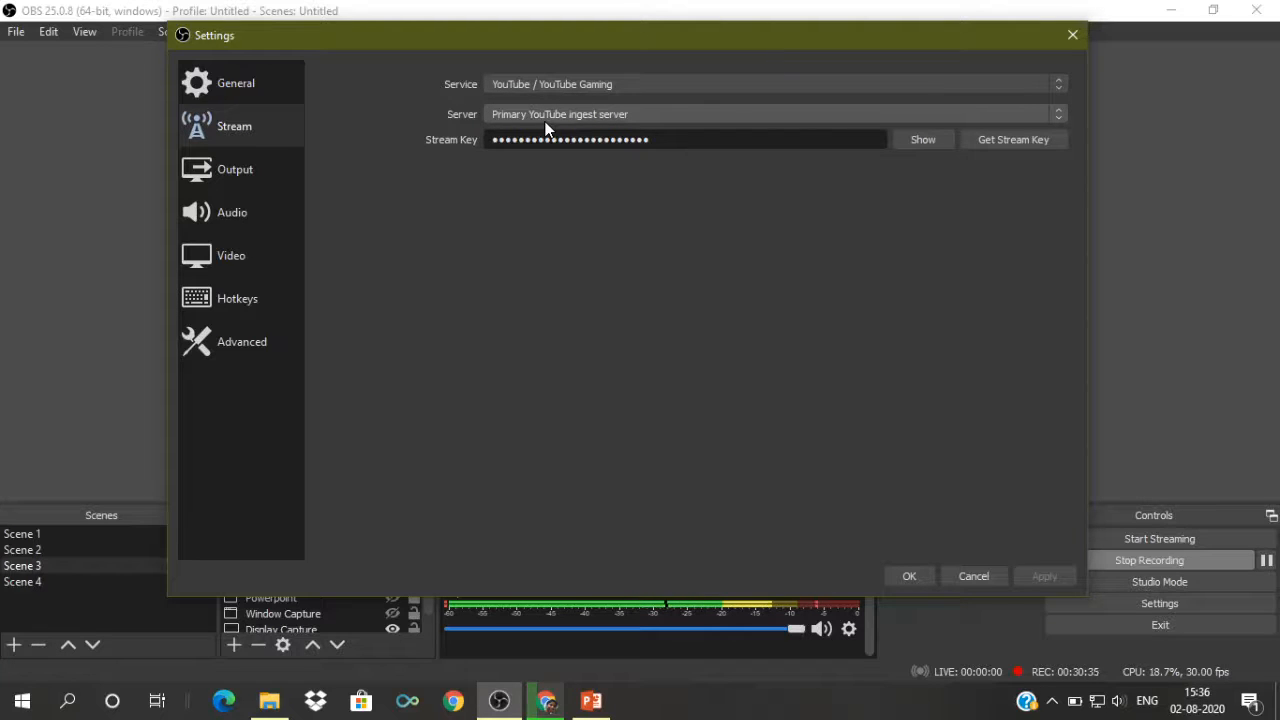
left_click(657, 109)
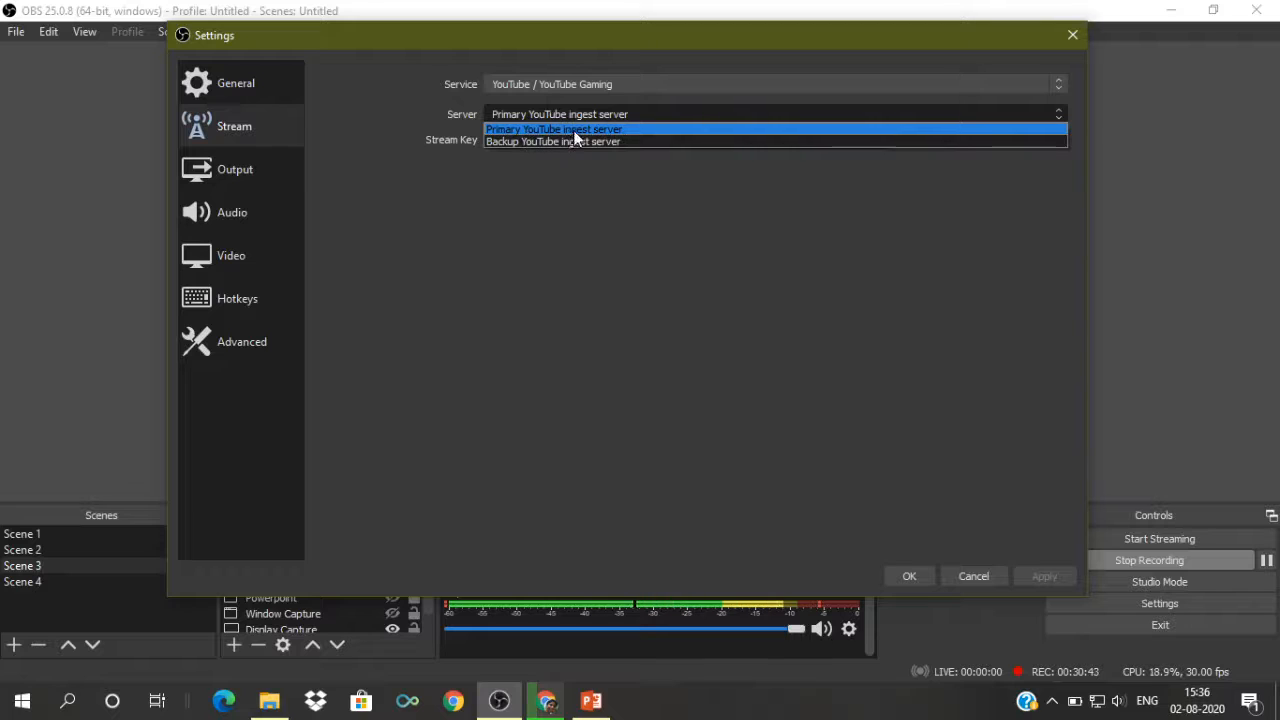
left_click(637, 129)
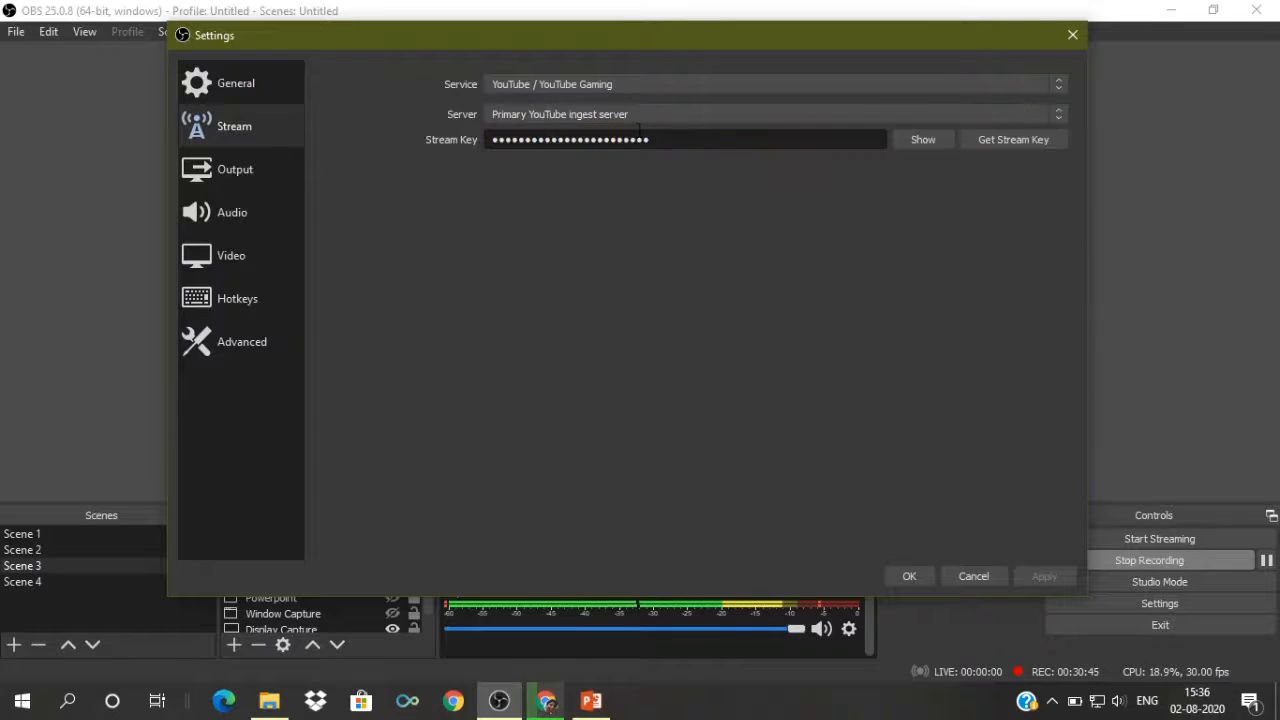
- Replace the existing stream key with the key copied from YouTube and apply the stream settings
left_click(667, 139)
key("ctrl+a")
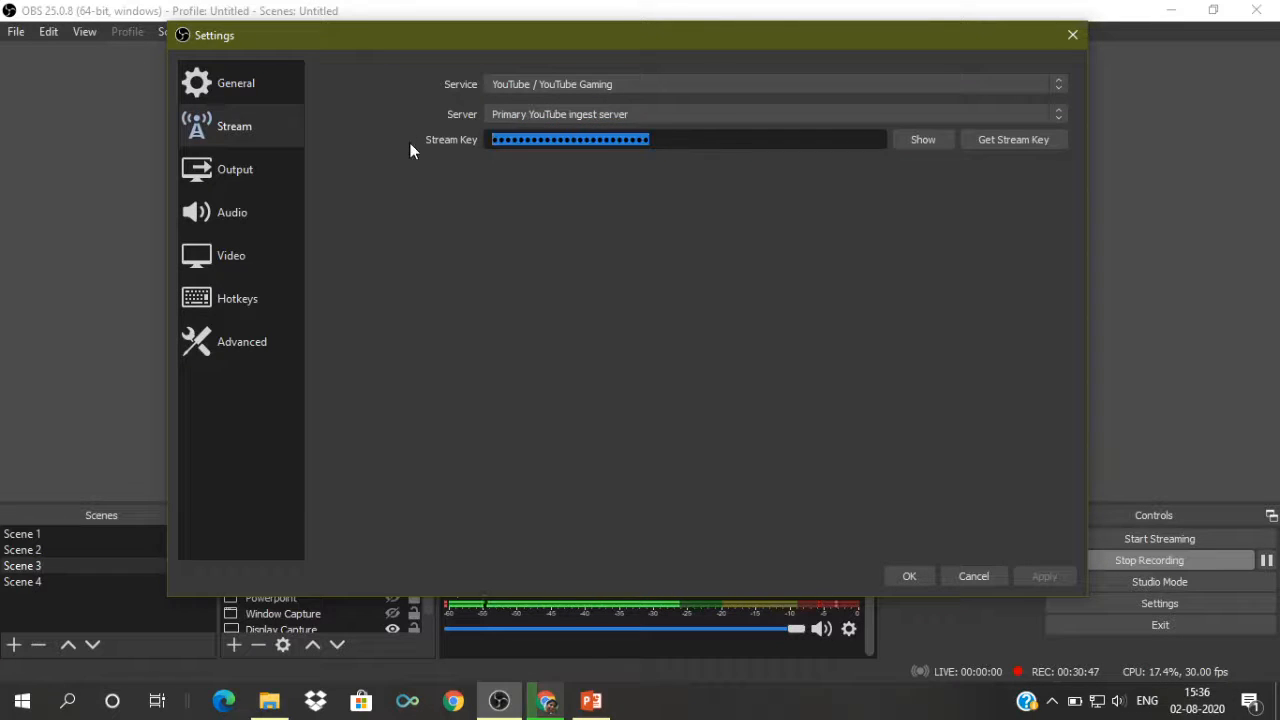
key("BackSpace")
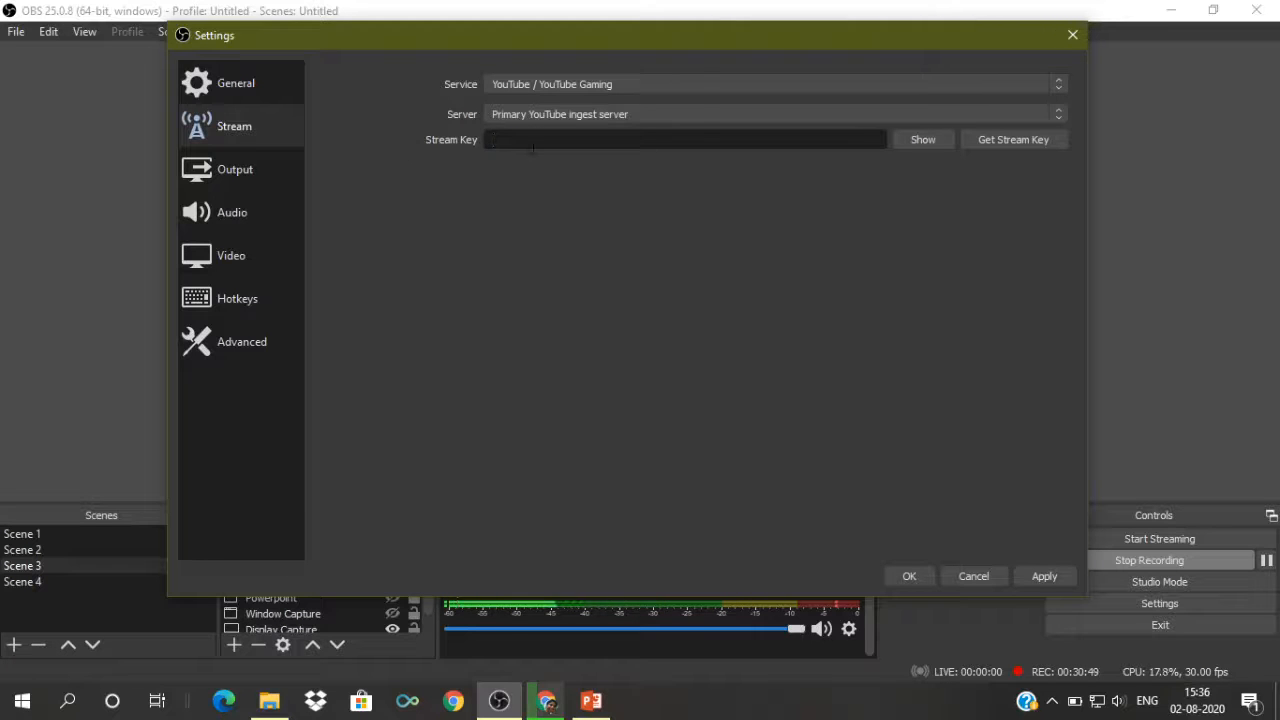
right_click(520, 142)
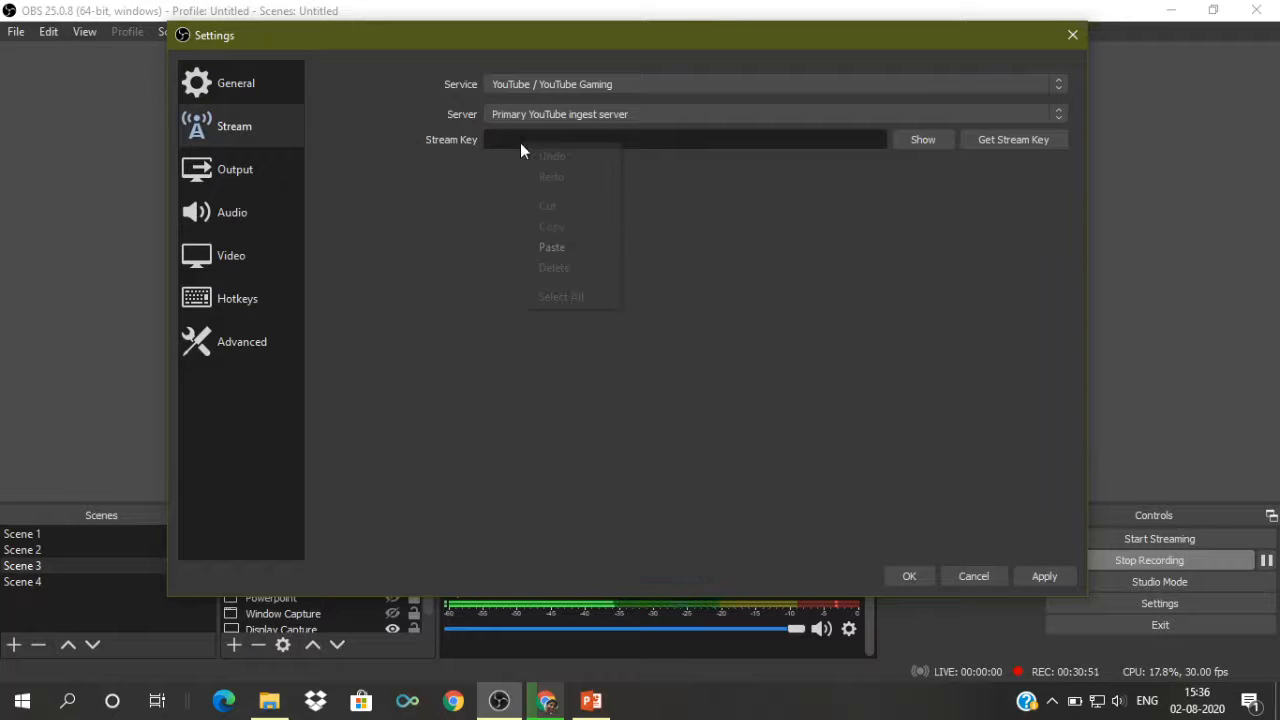
left_click(552, 247)
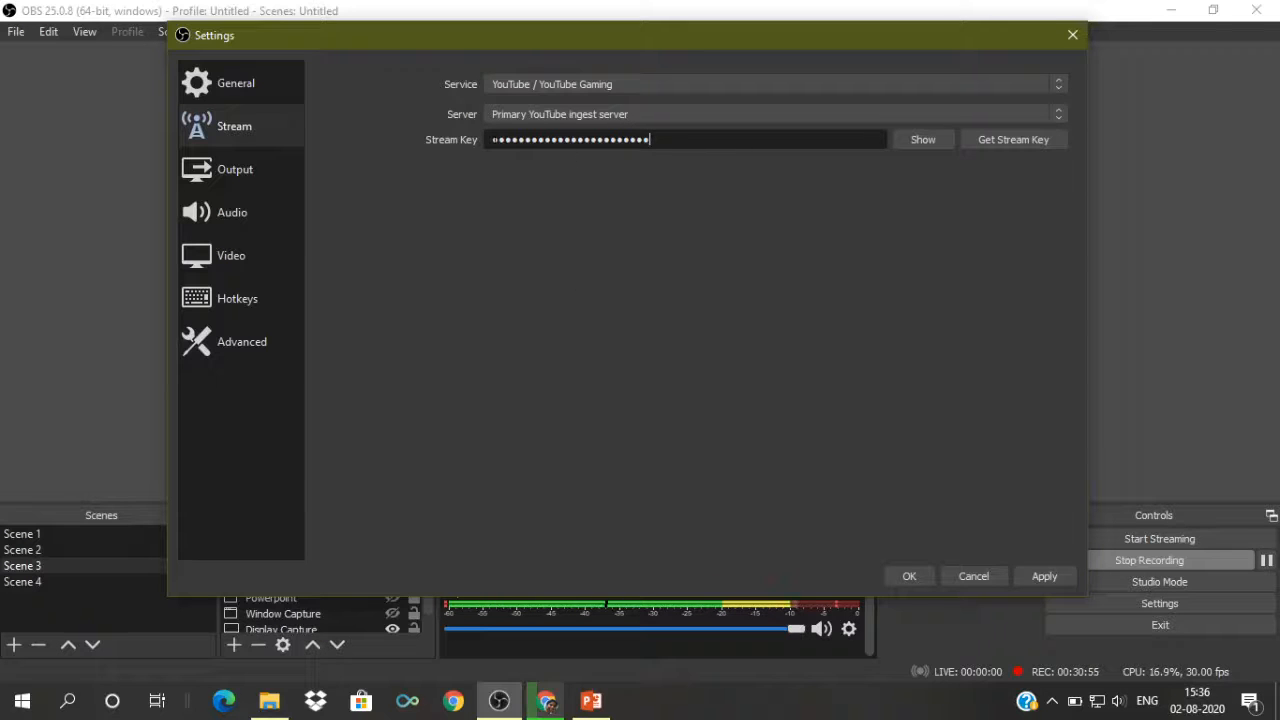
left_click(1039, 576)
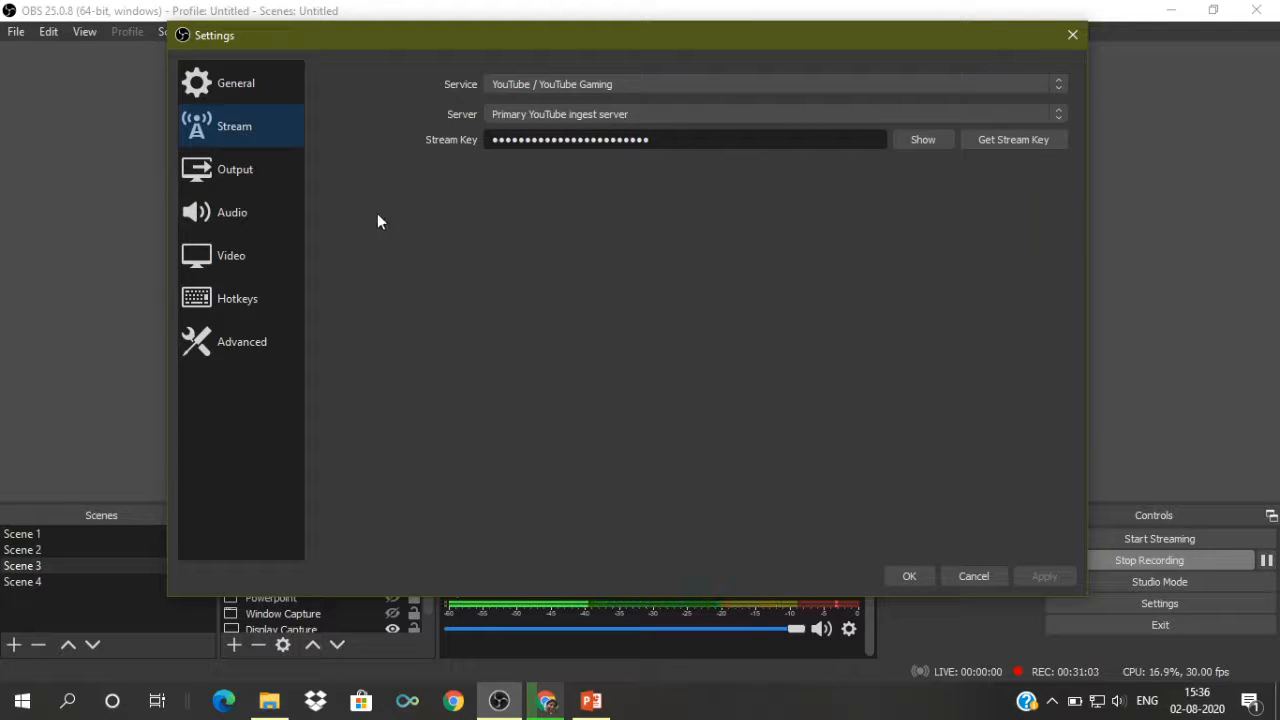
- Check the streaming video bitrate in the Output settings and choose 128 as the audio bitrate
left_click(235, 173)
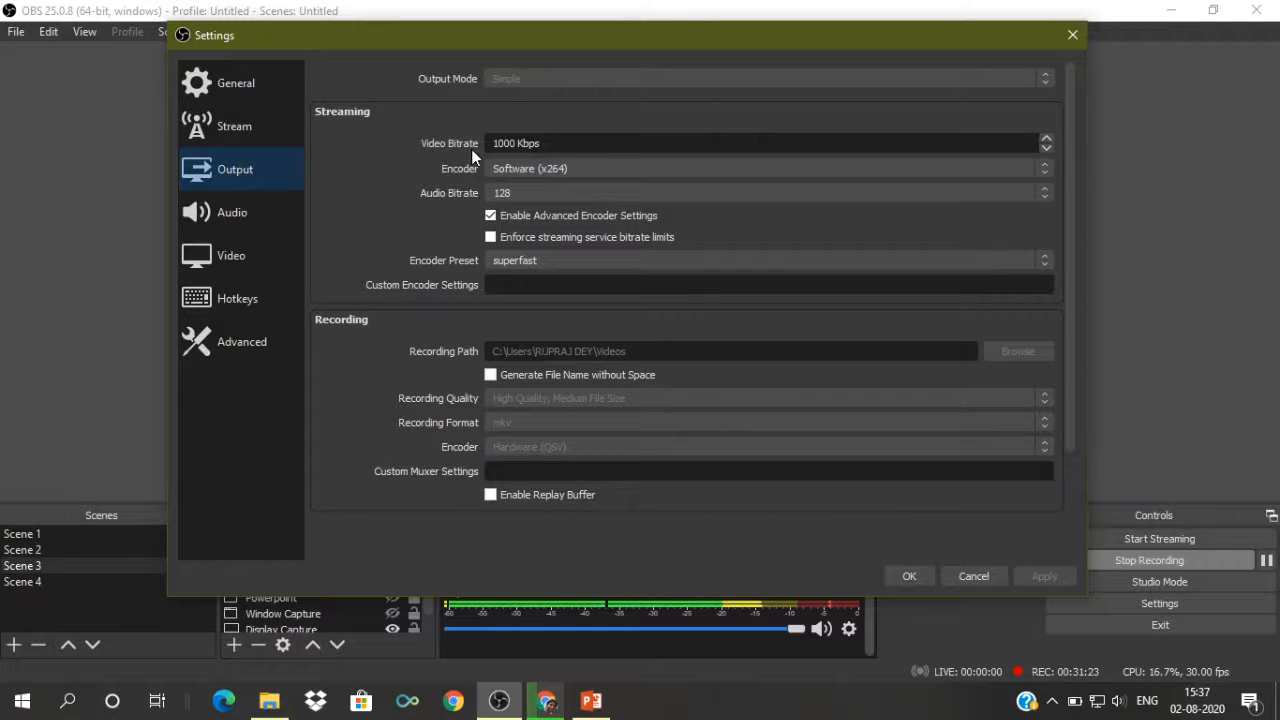
left_click(500, 145)
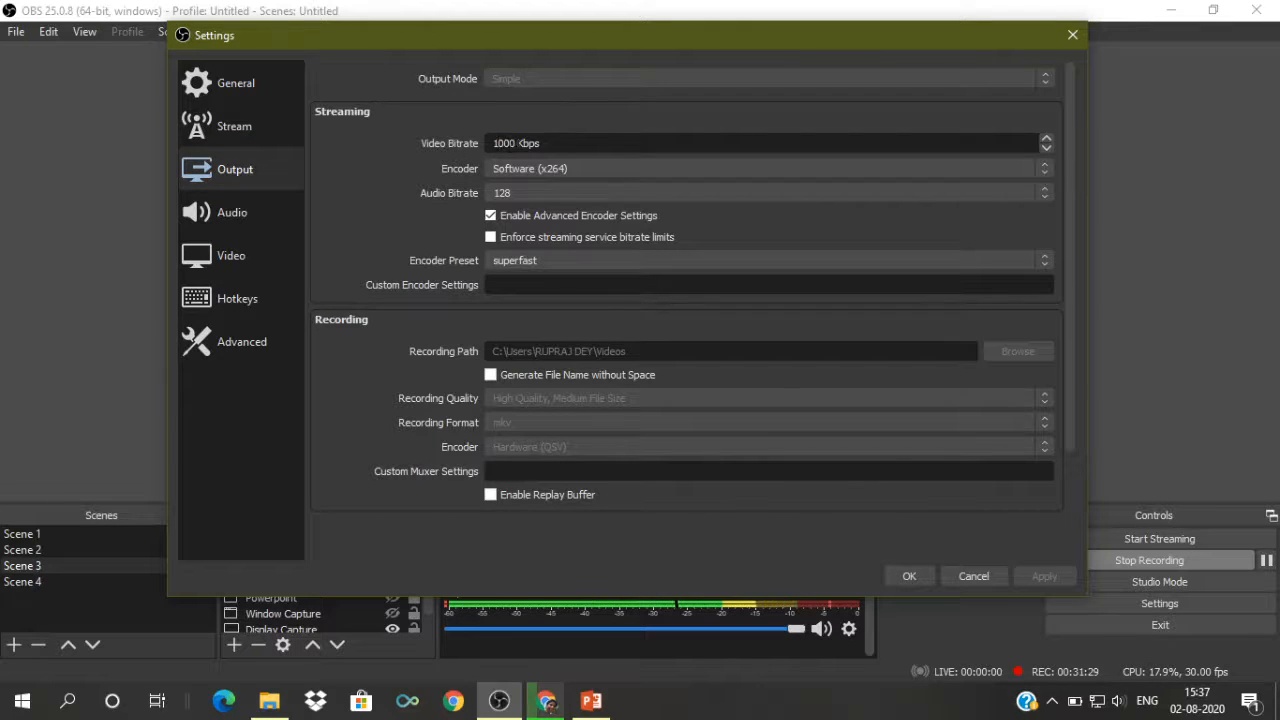
left_click(504, 145)
left_click(531, 196)
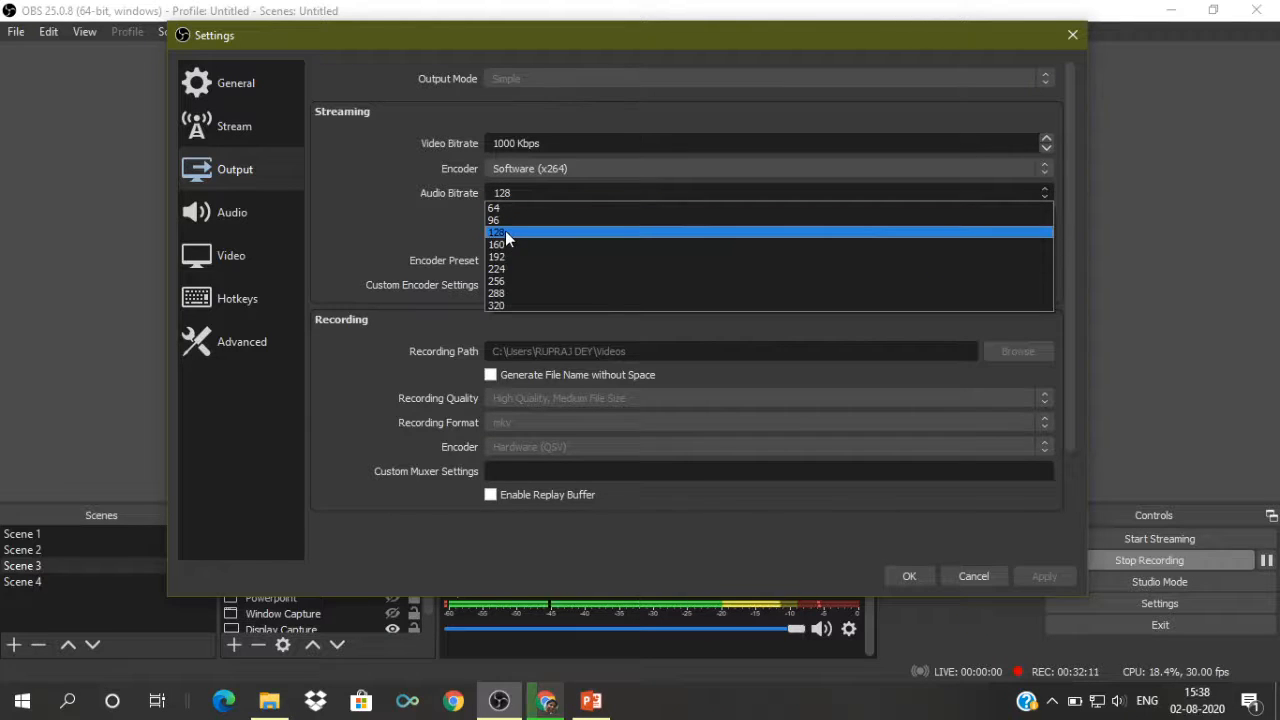
left_click(534, 232)
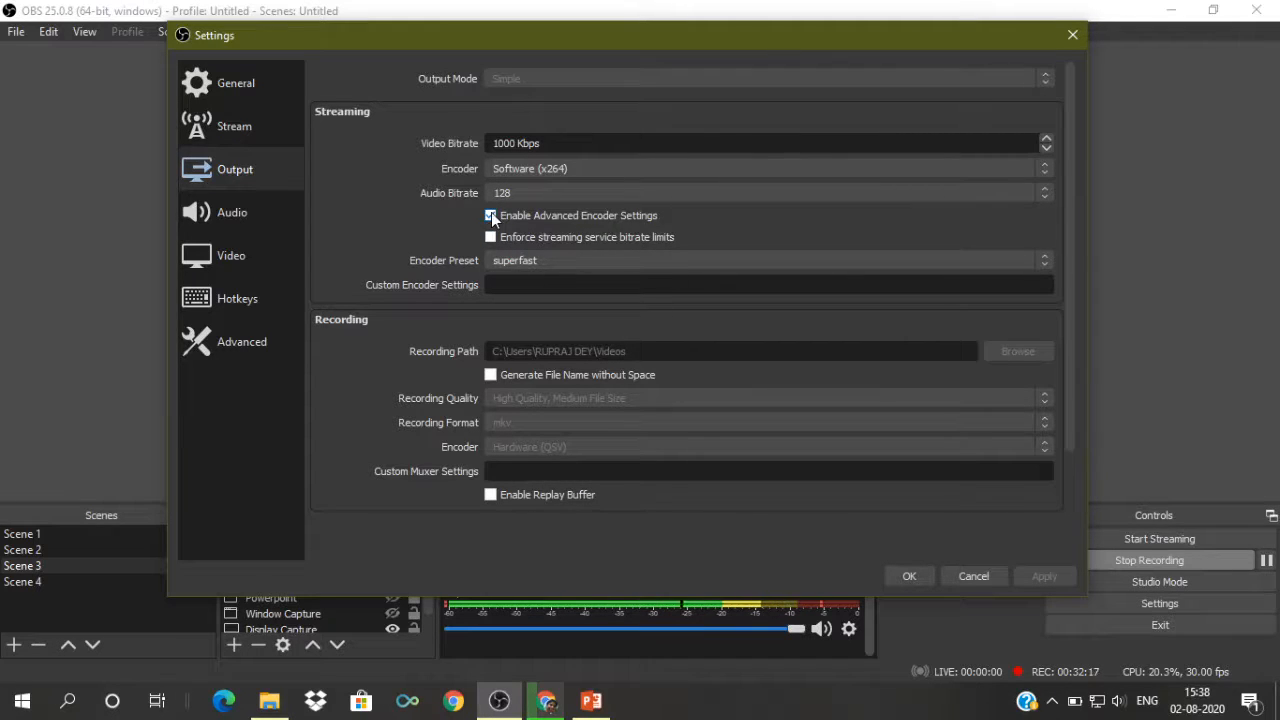
- Review the Video resolution and FPS options and the Audio device settings, and close the settings
left_click(235, 258)
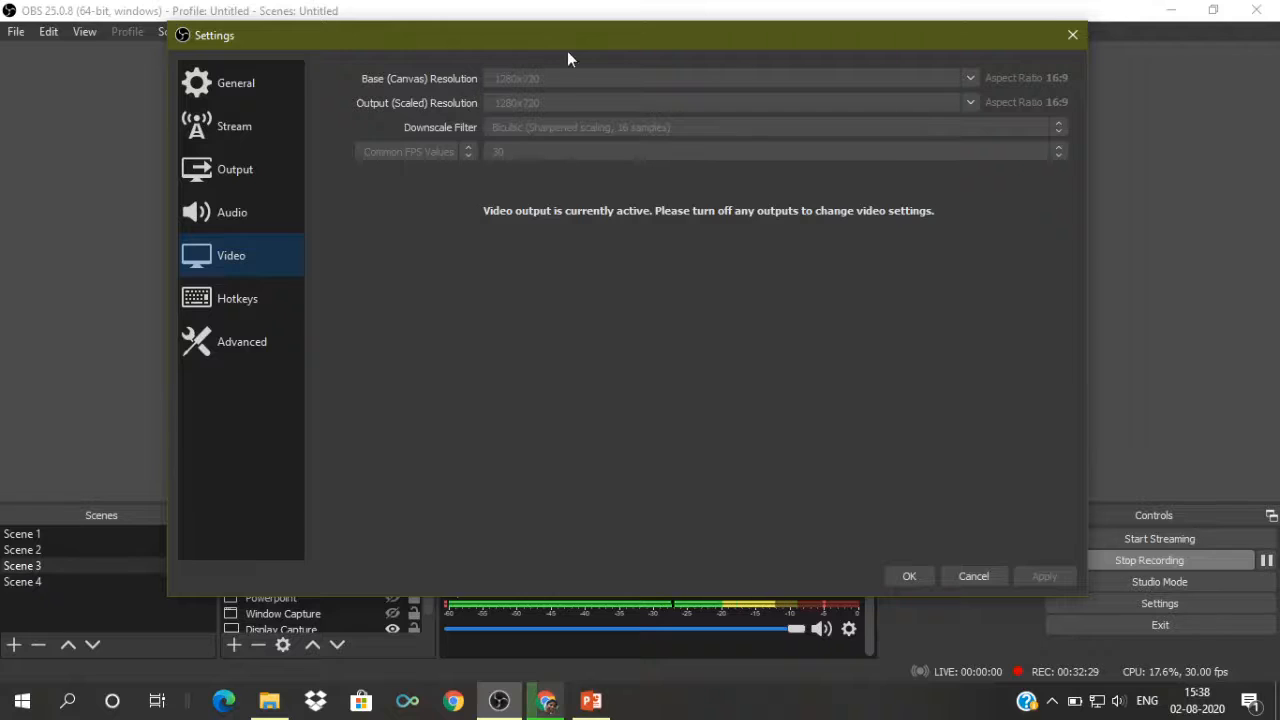
left_click_drag(570, 35, 533, 251)
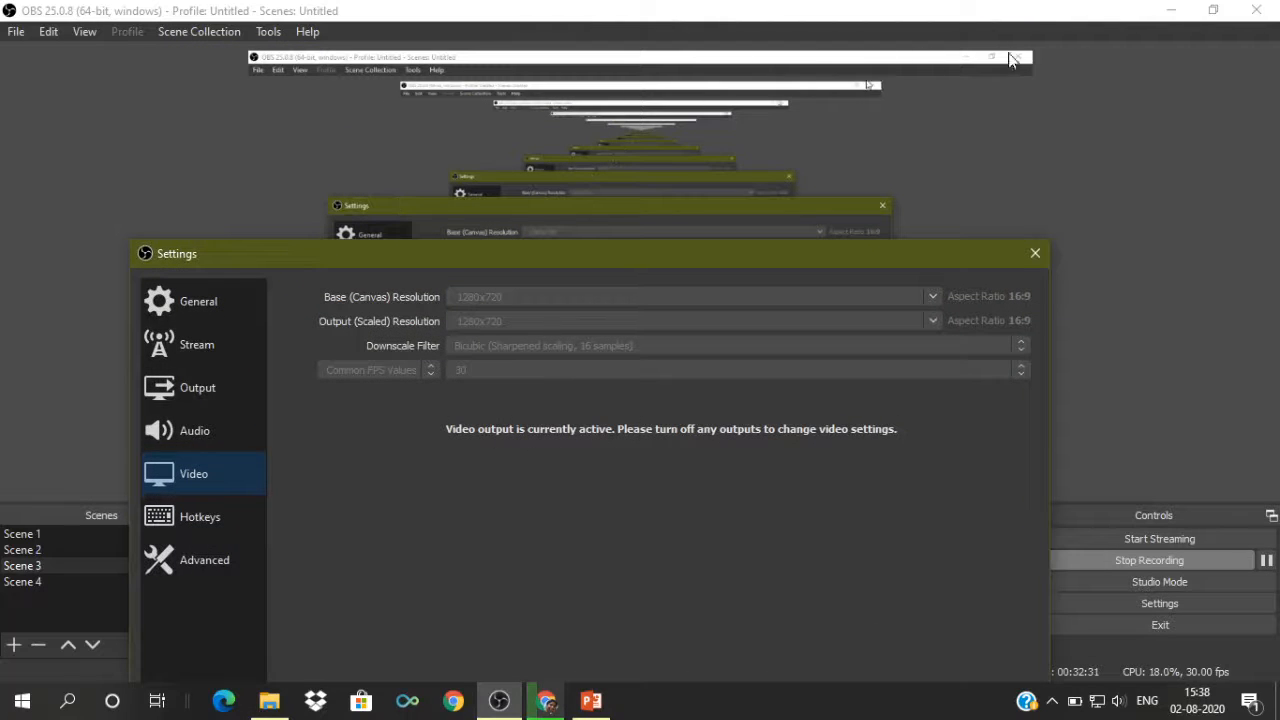
left_click_drag(708, 255, 740, 76)
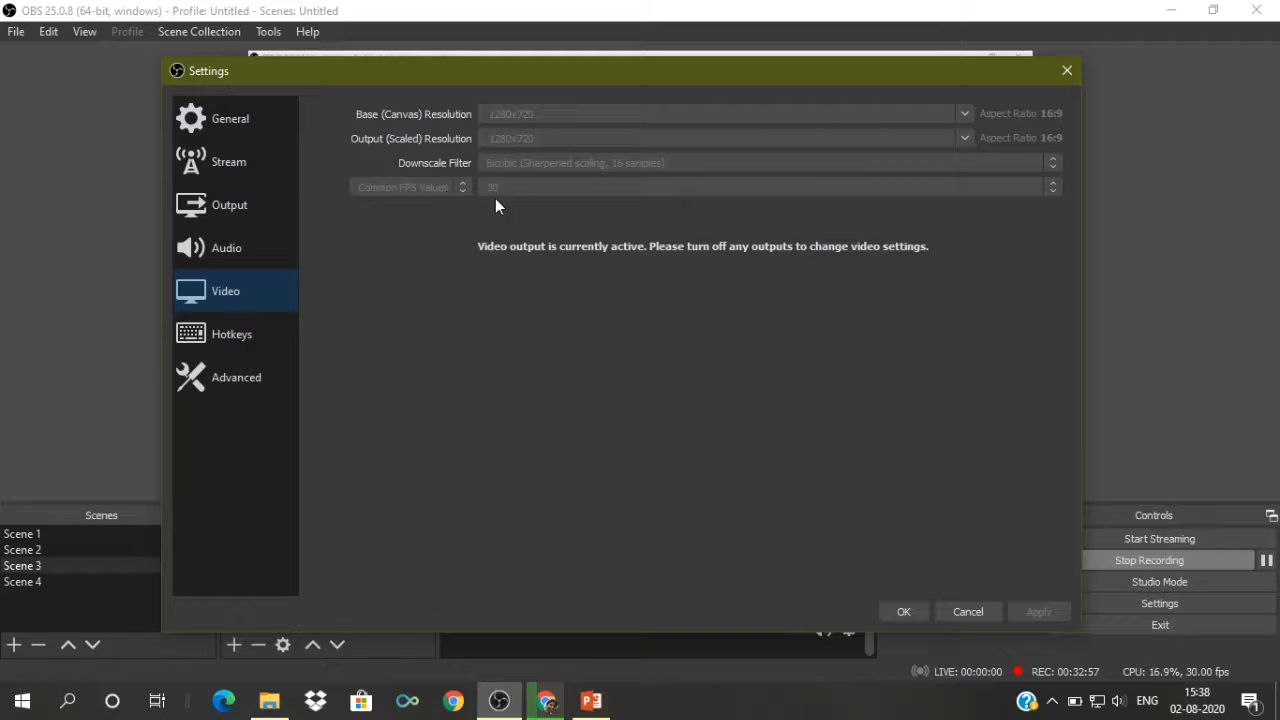
left_click(256, 249)
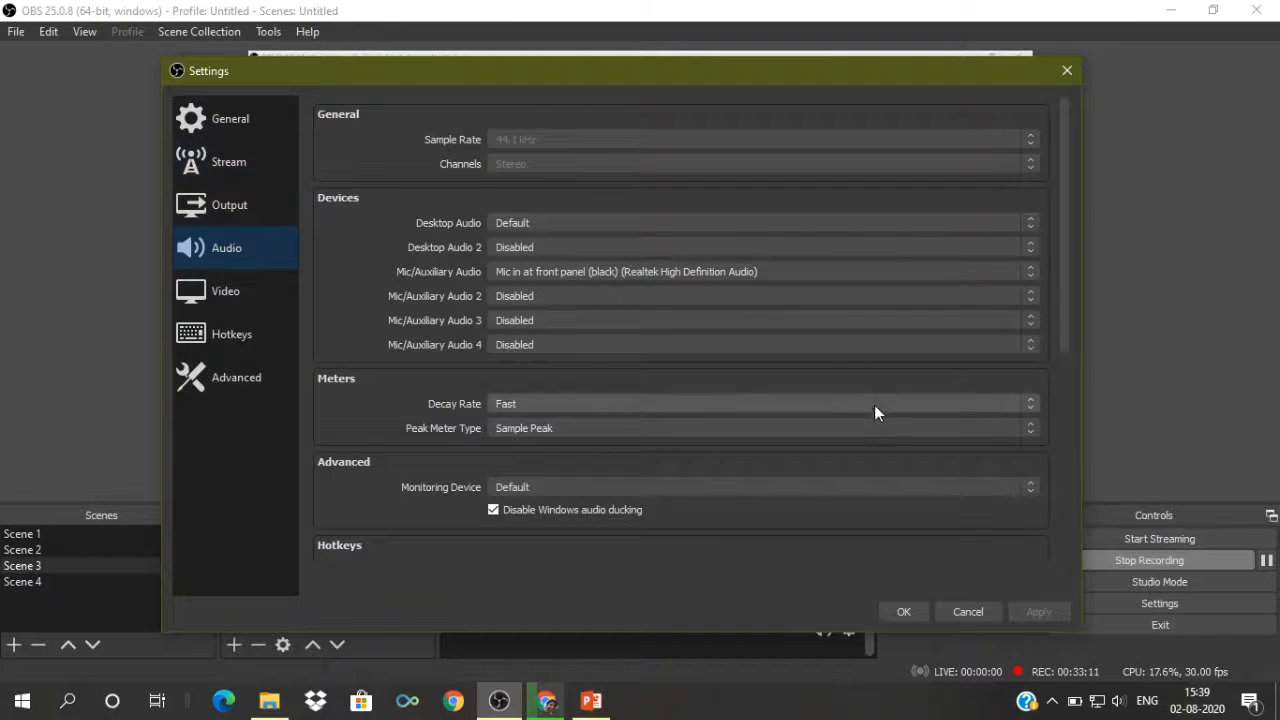
left_click(912, 610)
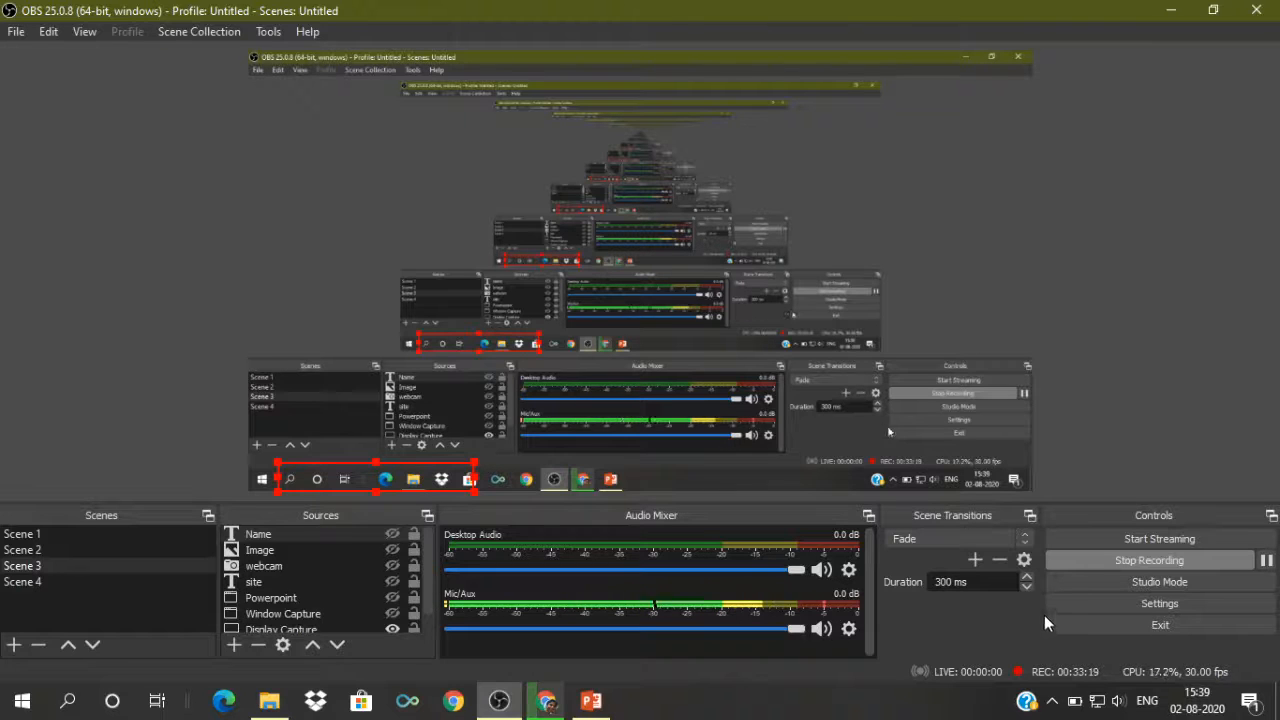
- Start streaming and switch to YouTube Studio in Chrome to check the live preview, connection status and analytics
left_click(1134, 540)
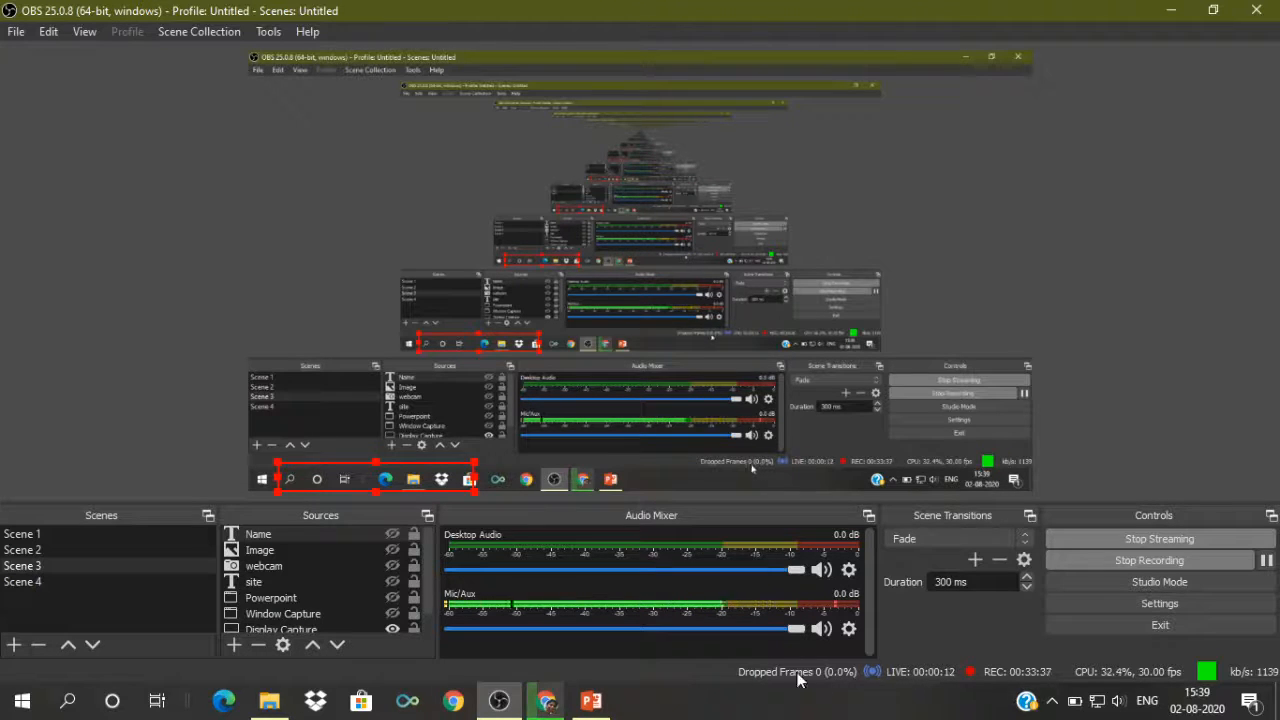
mouse_move(553, 710)
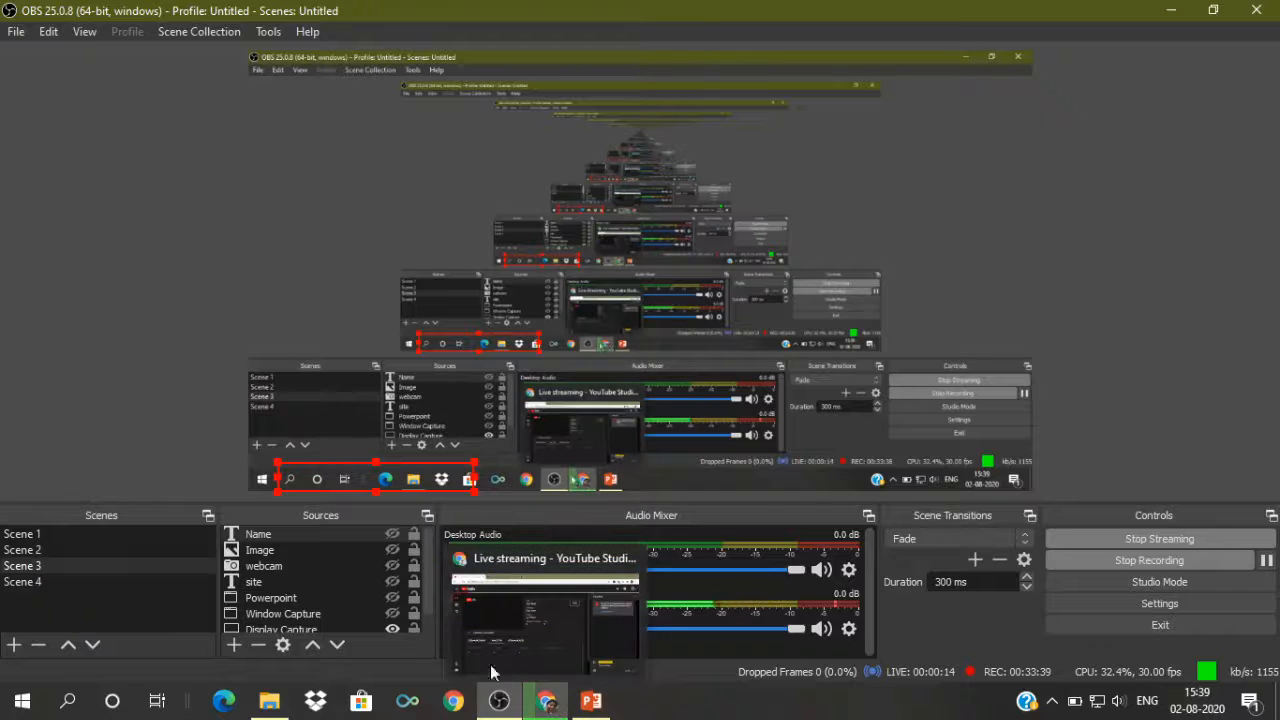
key("alt+Tab")
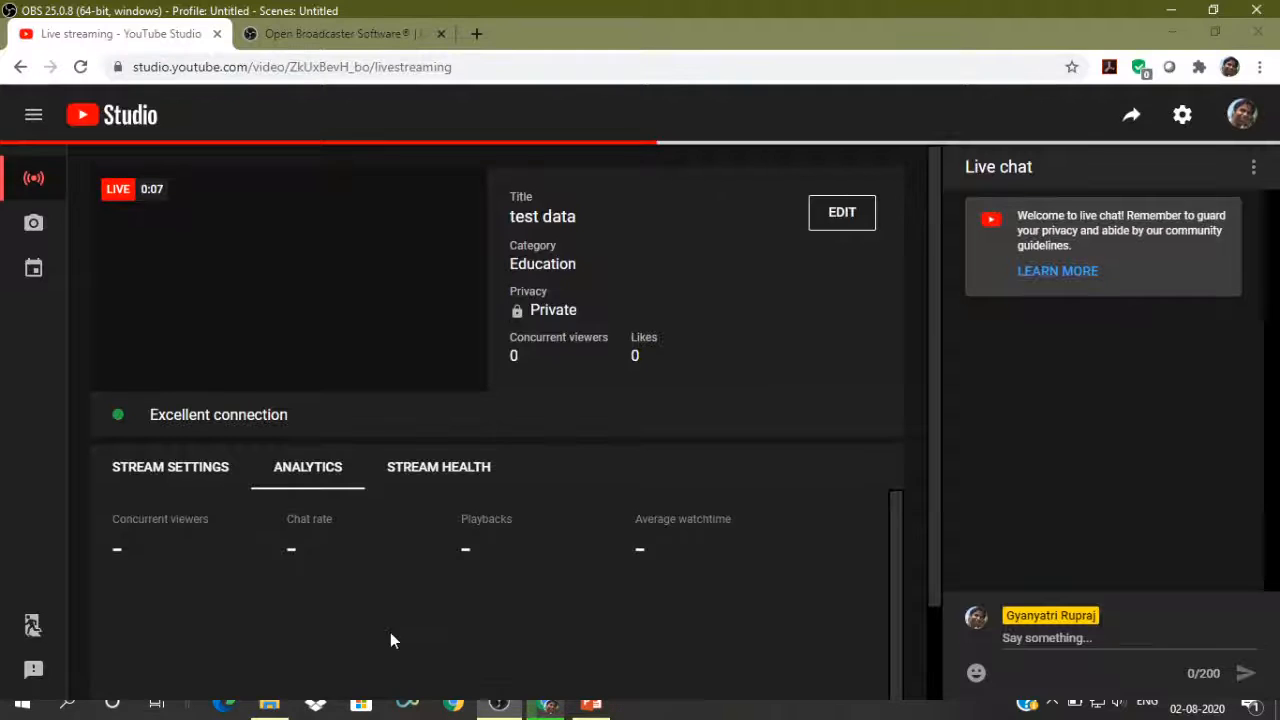
left_click(548, 708)
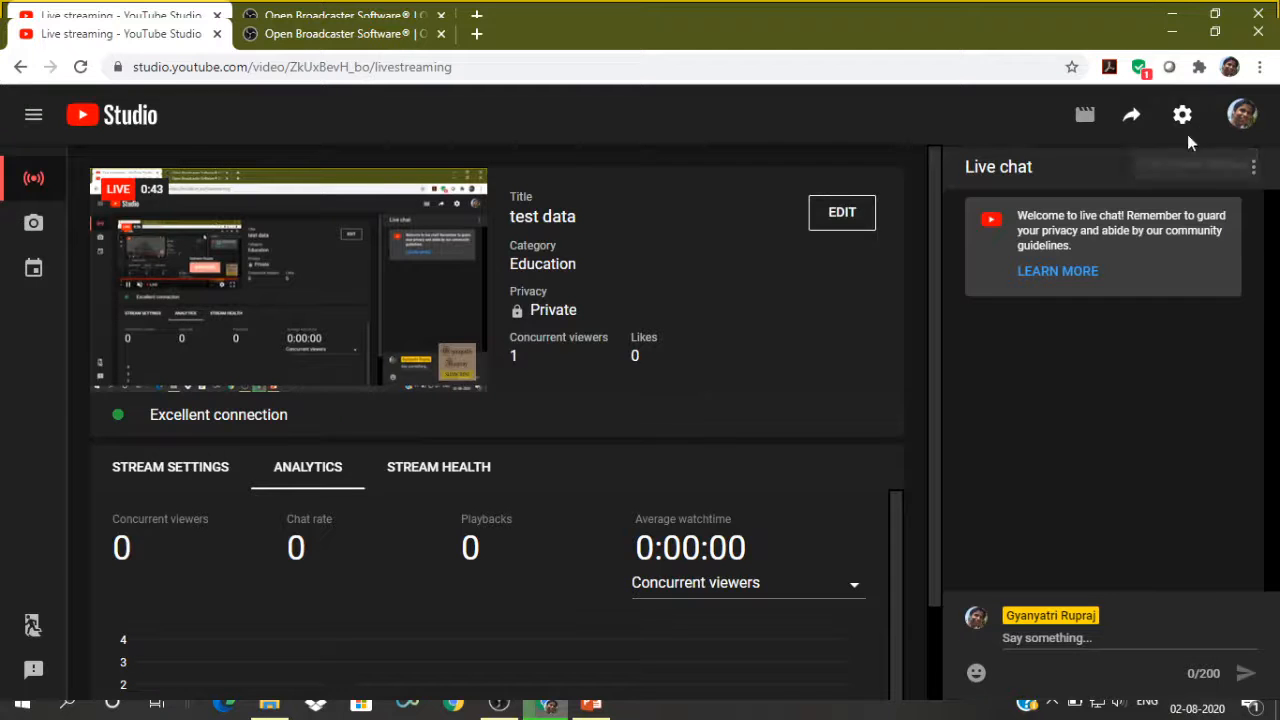
mouse_move(209, 234)
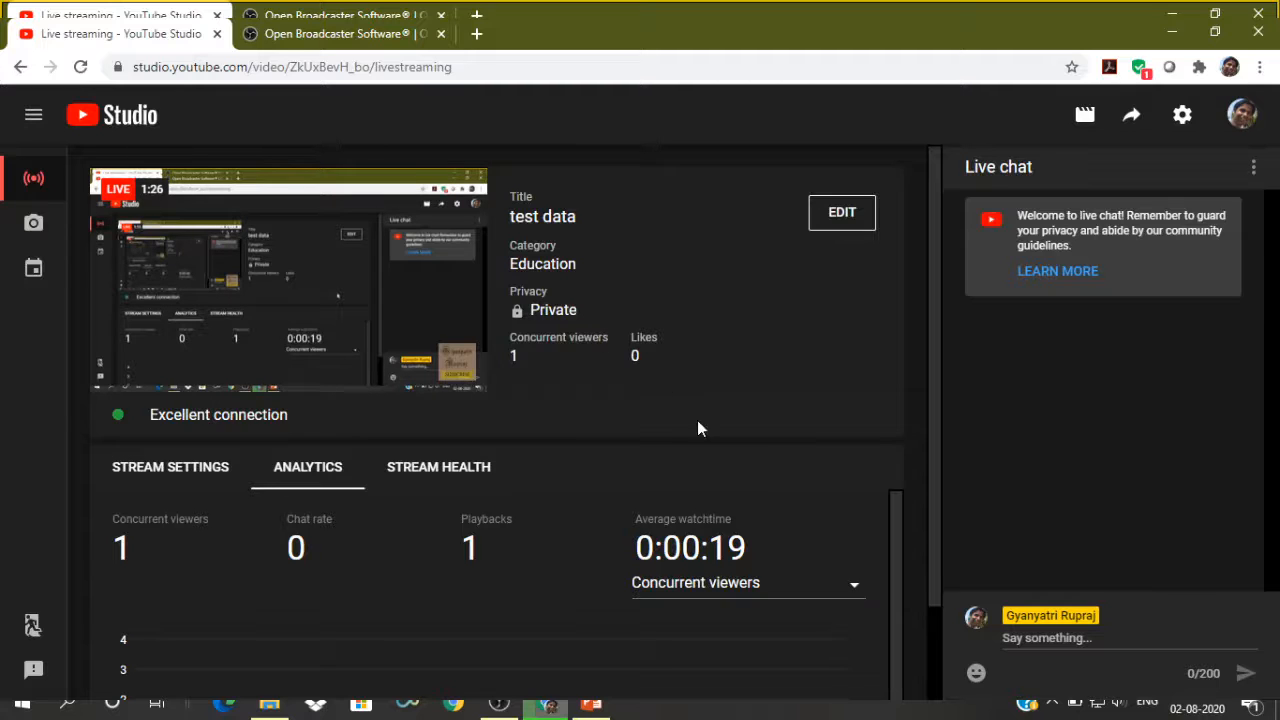
- Switch back to OBS Studio and stop the live stream while leaving the recording running
left_click(505, 708)
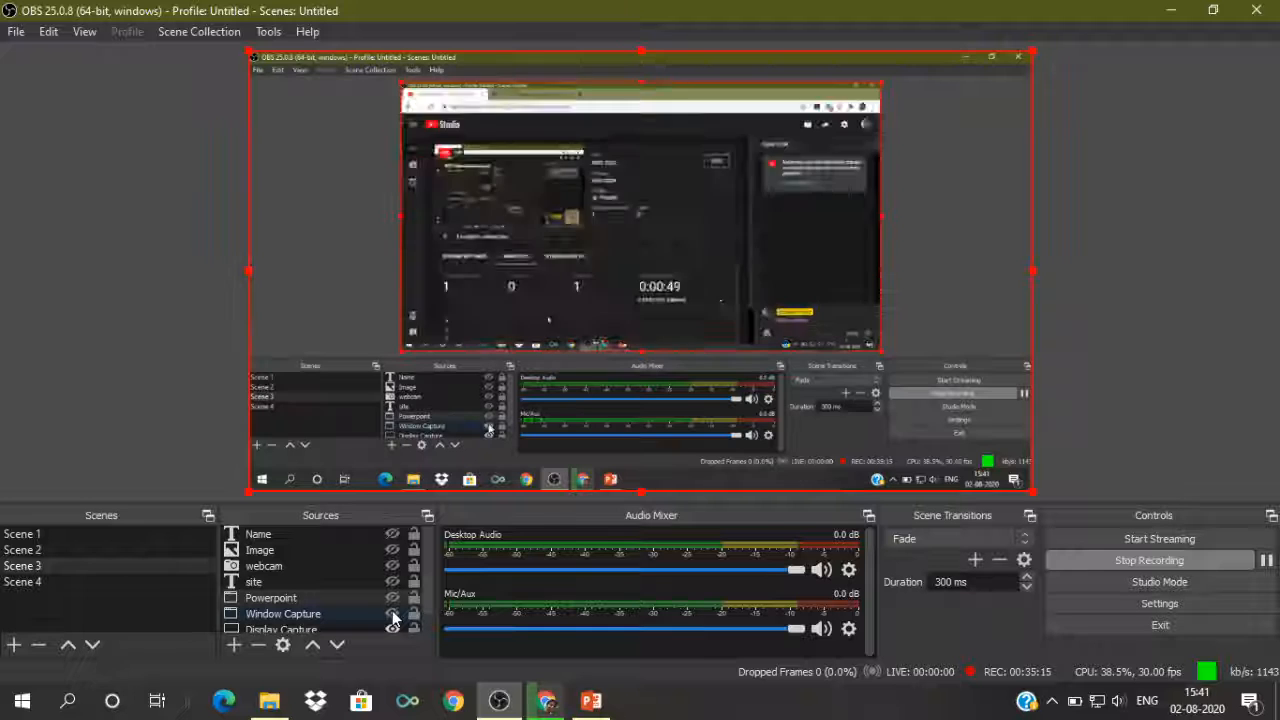
key("alt+Tab")
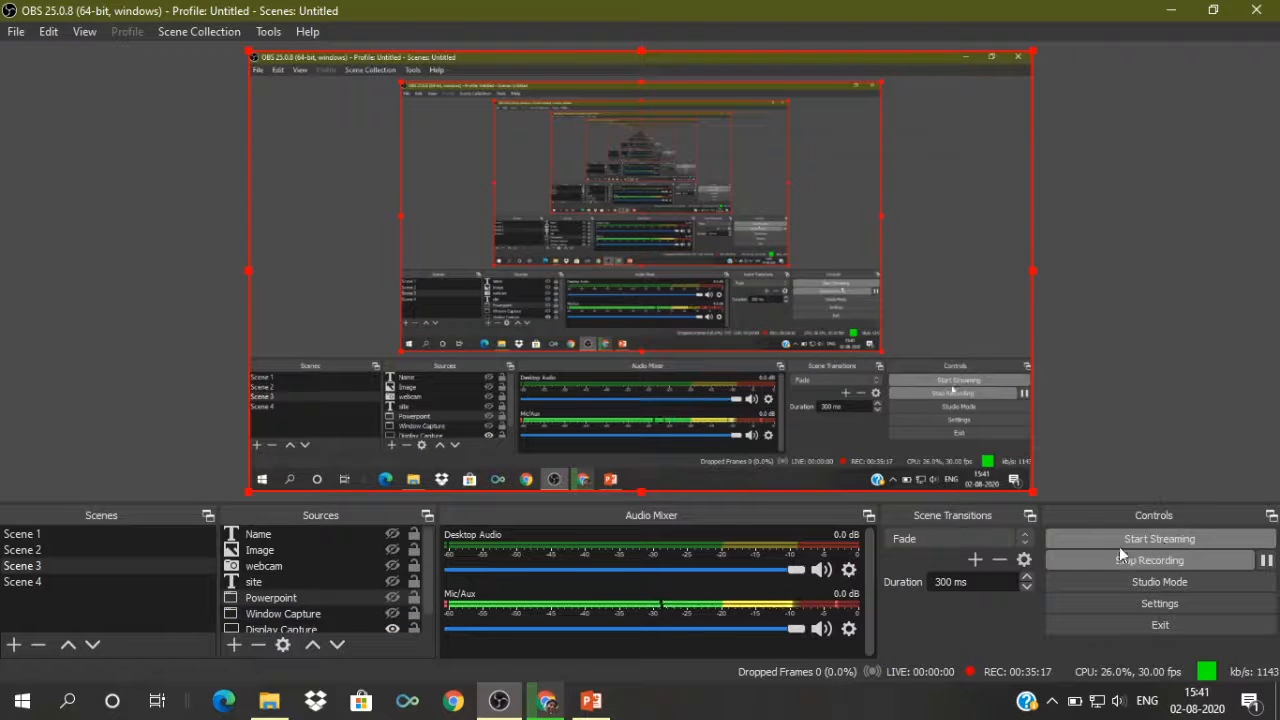